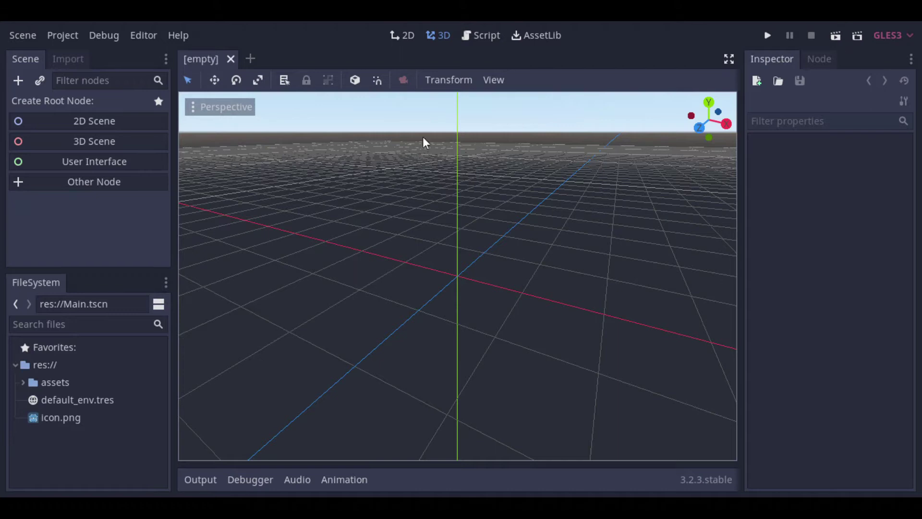
Switch to the 2D workspace and create a 2D Scene with a Node2D root.
click(400, 41)
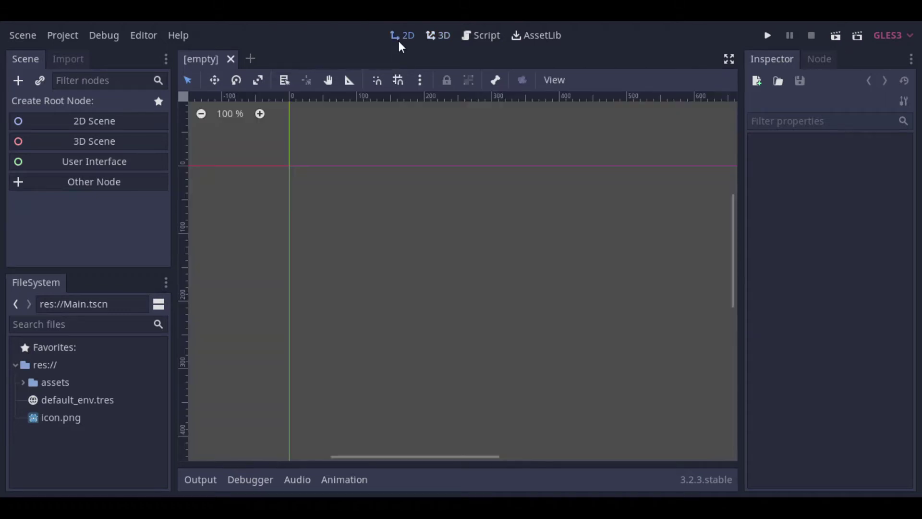
click(63, 123)
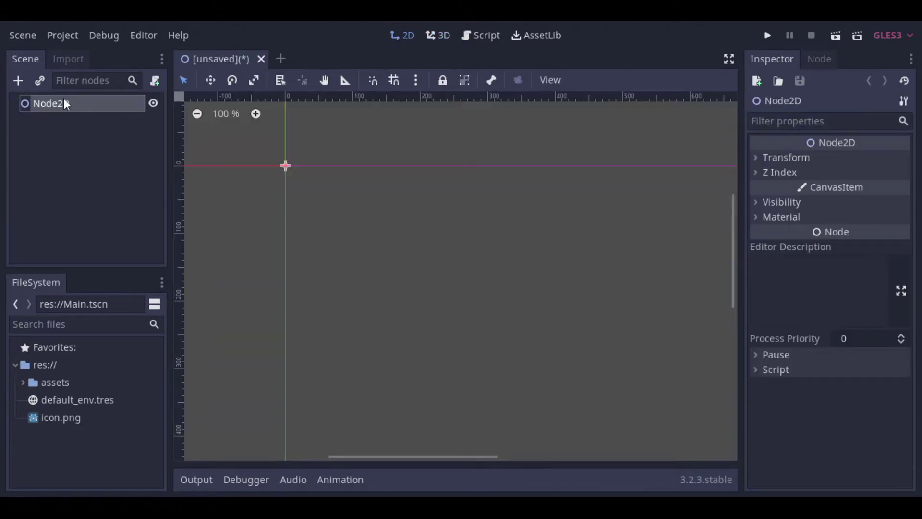
right_click(73, 109)
Add a child node under Node2D, searching 'parti' and picking Particles2D.
click(86, 121)
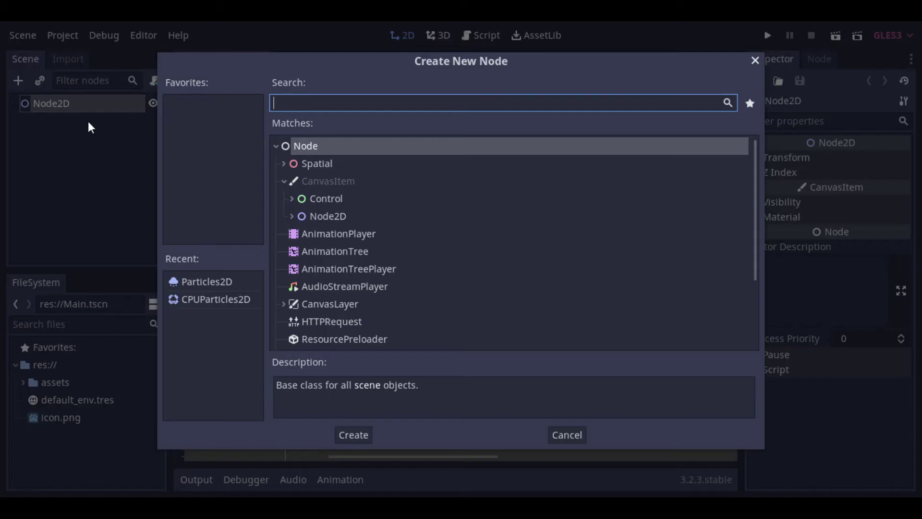
text(parti)
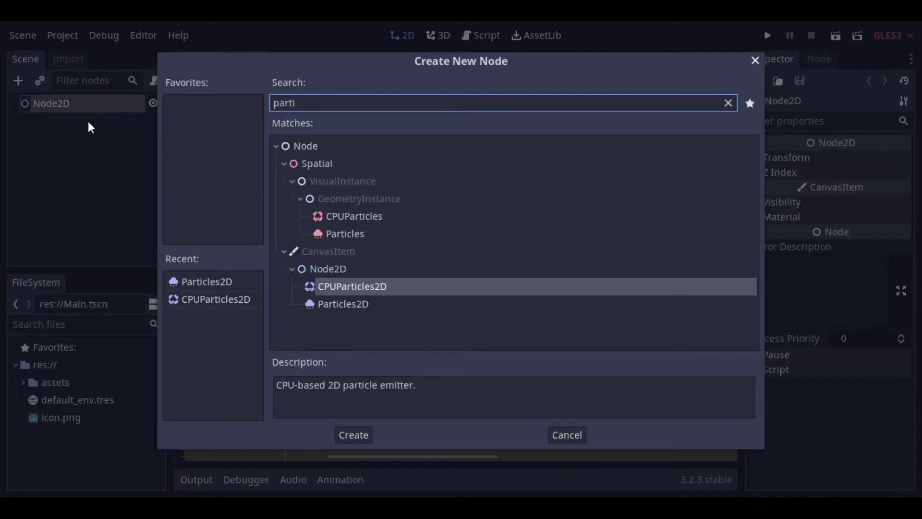
click(370, 286)
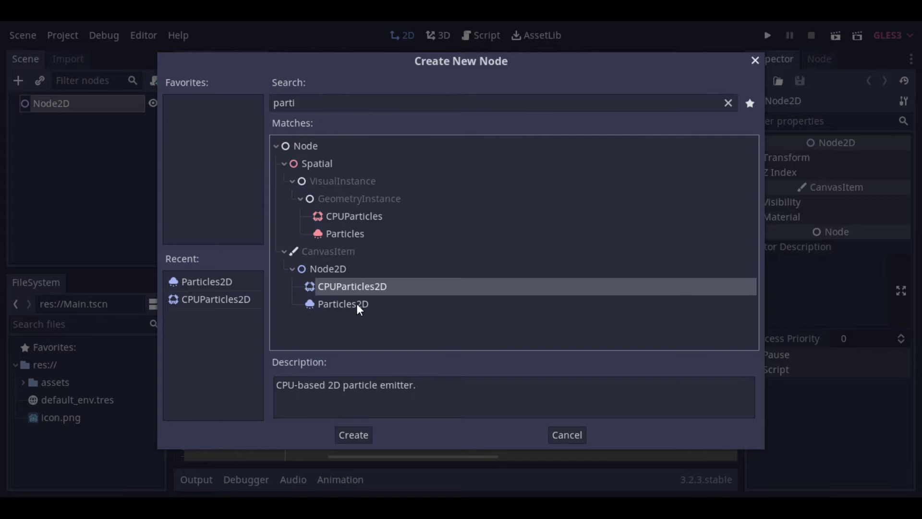
click(360, 304)
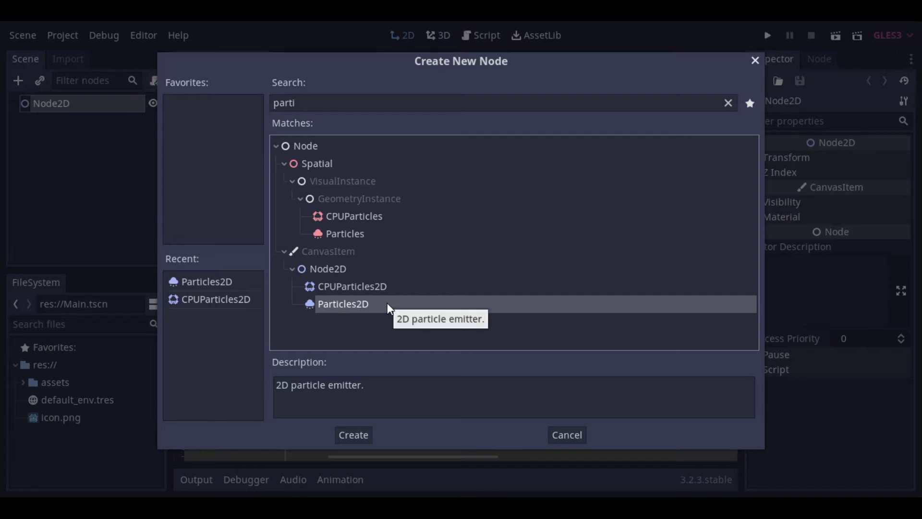
Add the Particles2D child under Node2D and browse the Particles toolbar menu.
double_click(388, 305)
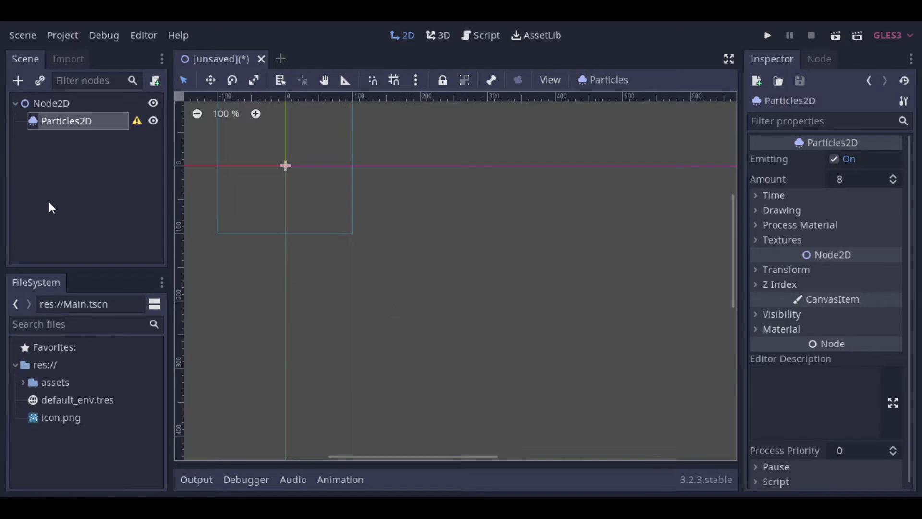
click(621, 82)
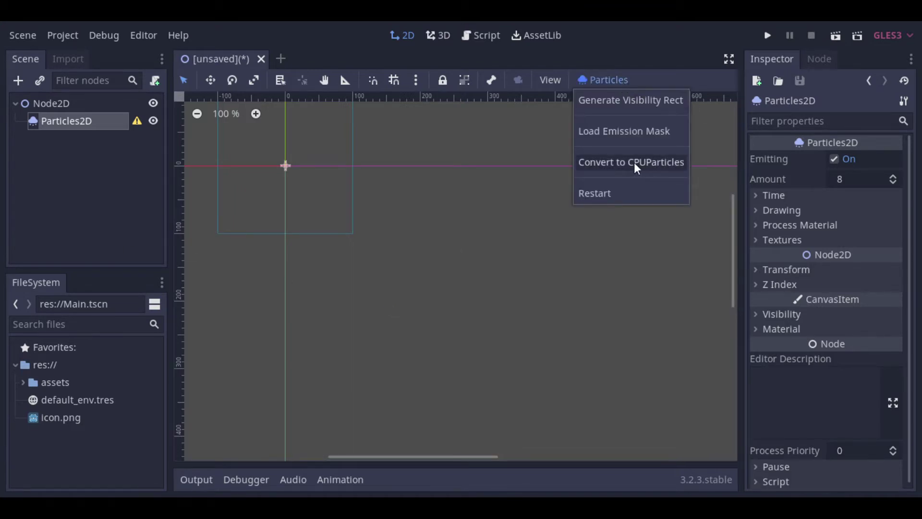
click(655, 80)
click(84, 131)
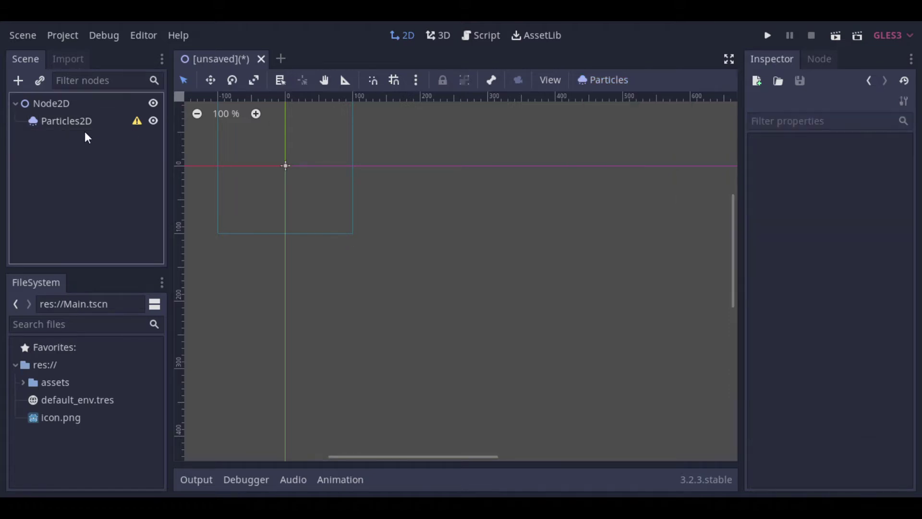
click(80, 128)
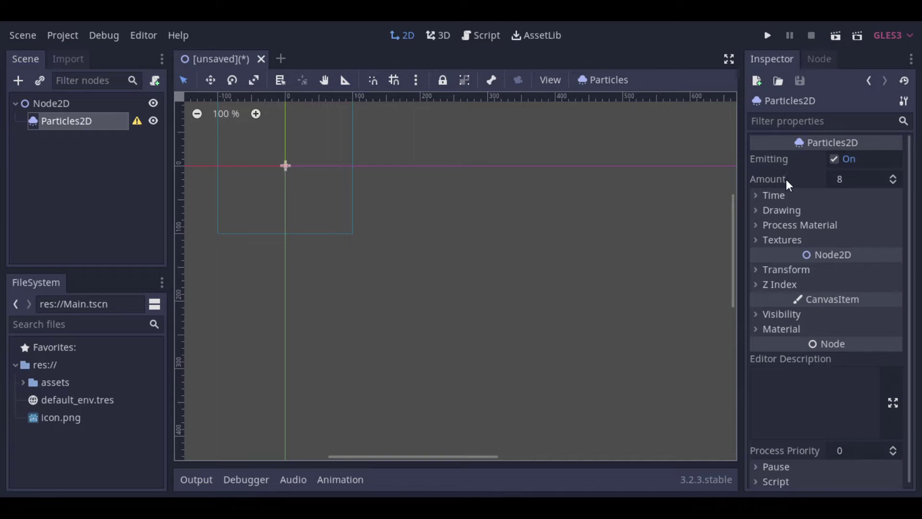
Expand the Time and Process Material sections and list the material choices.
click(771, 197)
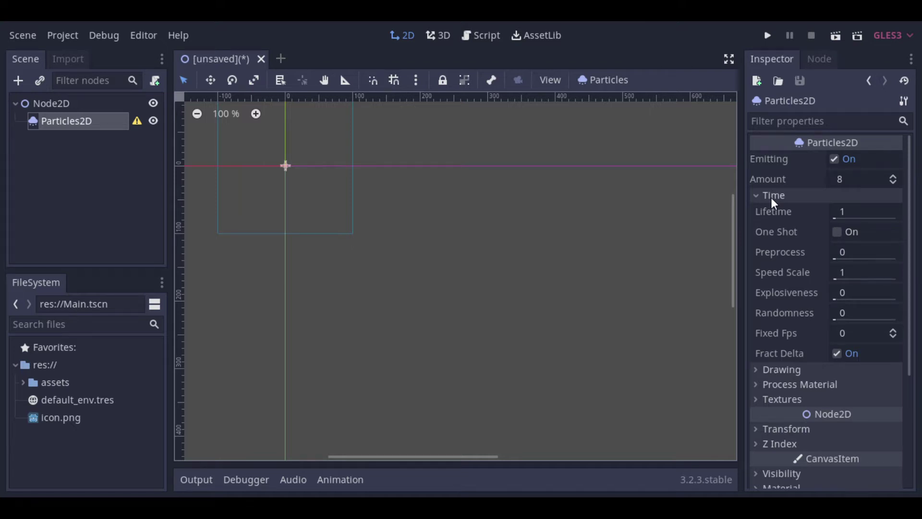
click(757, 384)
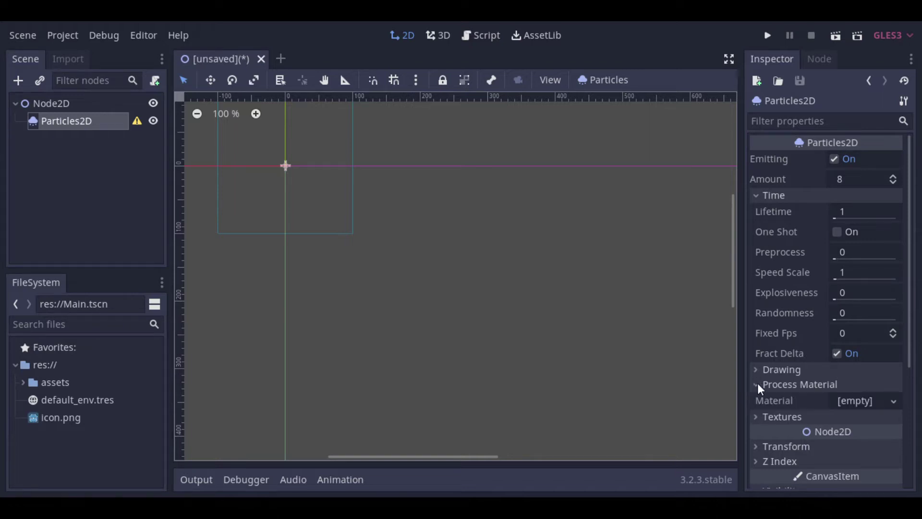
scroll(759, 390, down, 2)
click(893, 357)
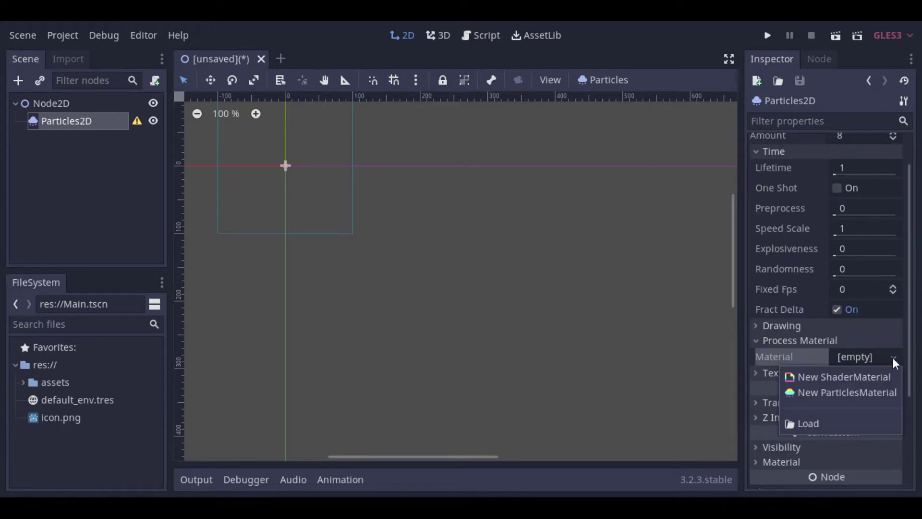
Assign a new ParticlesMaterial as the Particles2D process material.
click(879, 394)
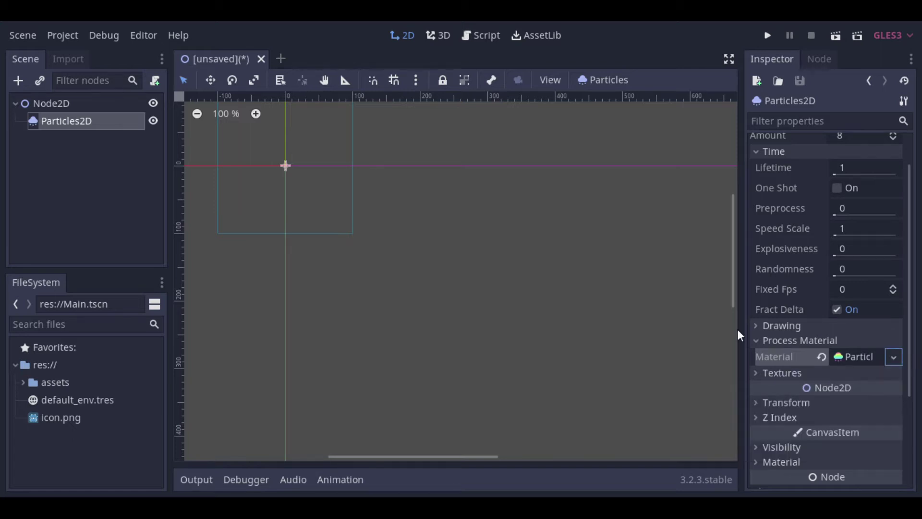
scroll(239, 187, up, 6)
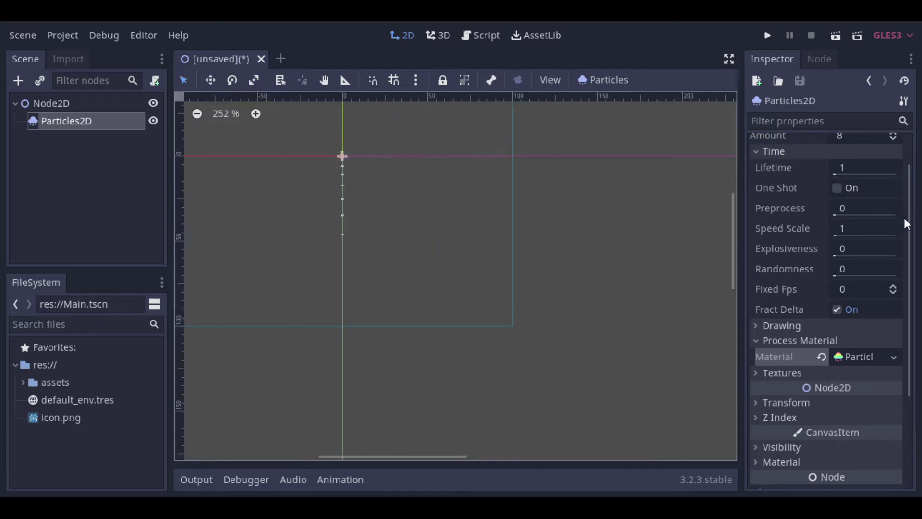
scroll(907, 224, up, 3)
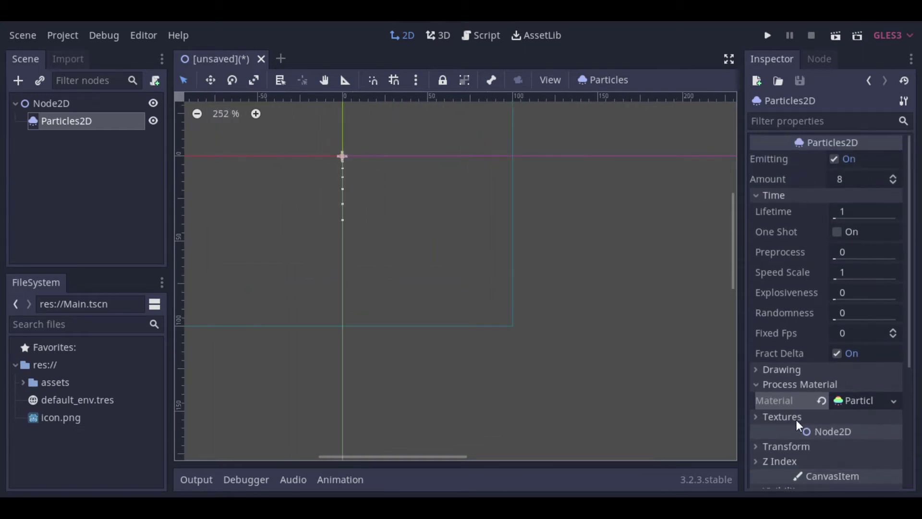
Set the node's Transform Scale to 3 by 3.
click(789, 447)
scroll(802, 463, down, 4)
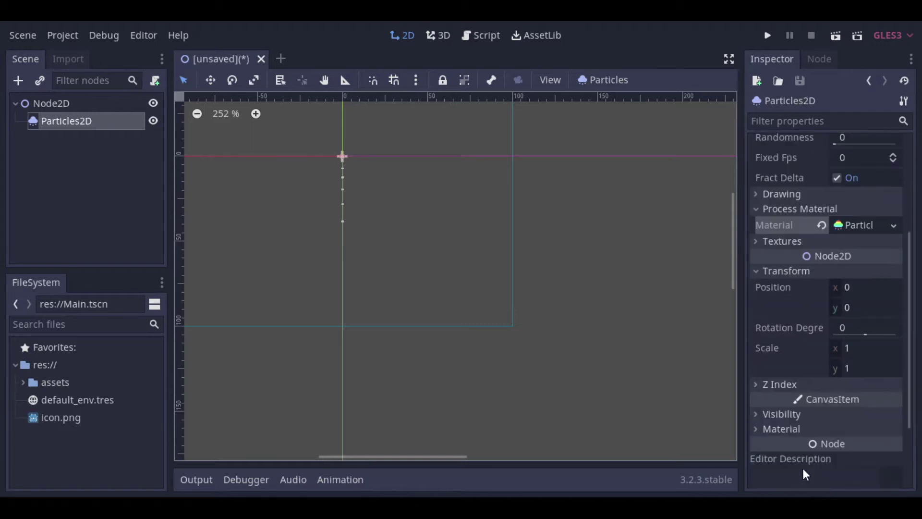
click(874, 351)
text(3)
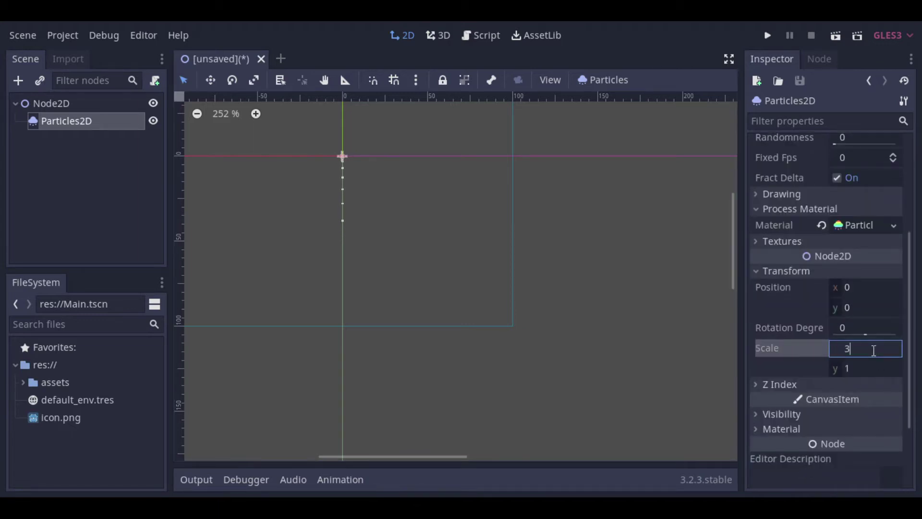
key(Tab)
text(3)
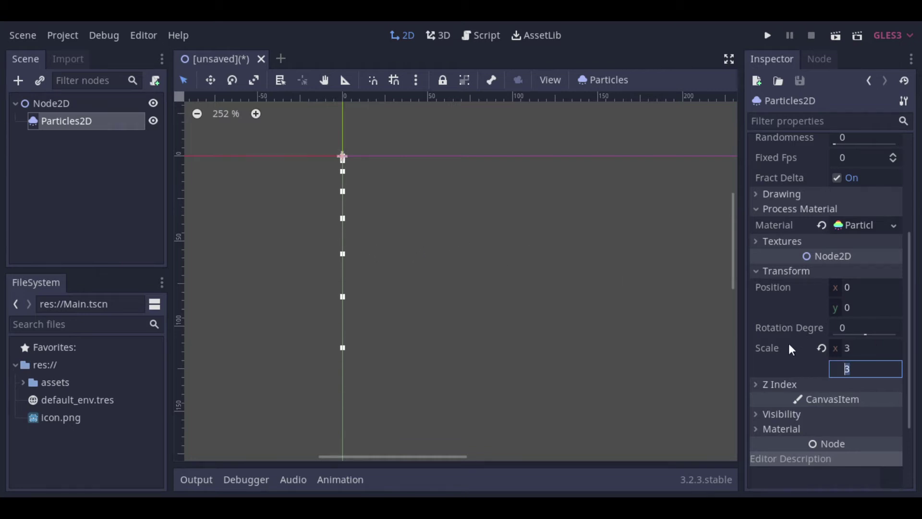
click(764, 271)
scroll(768, 231, up, 4)
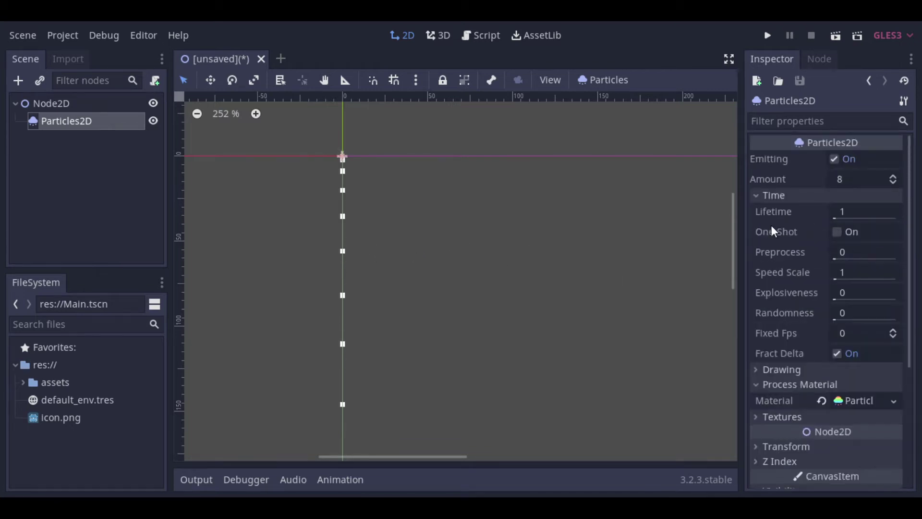
scroll(474, 258, down, 4)
scroll(298, 247, down, 1)
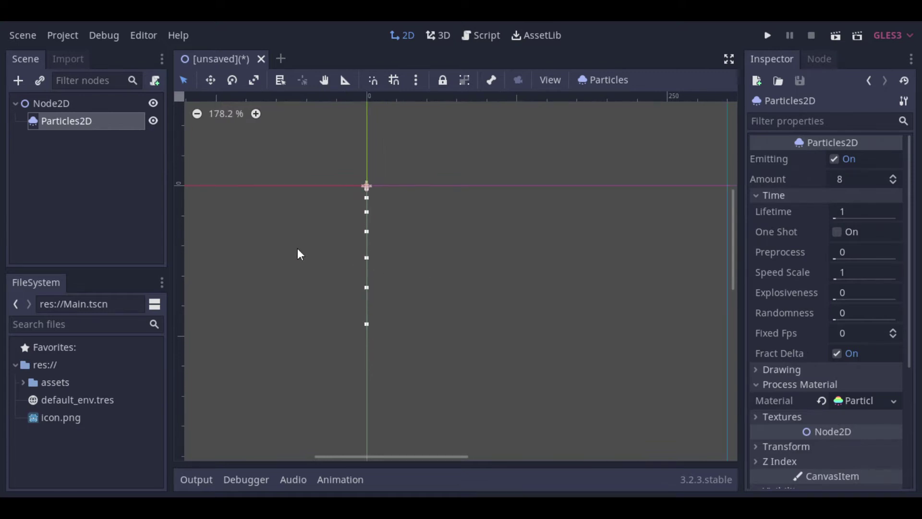
scroll(295, 246, up, 2)
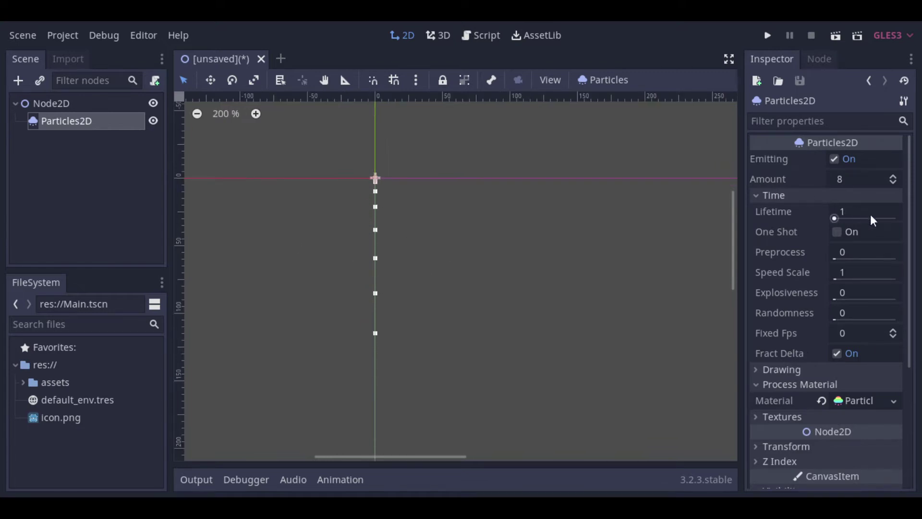
click(888, 211)
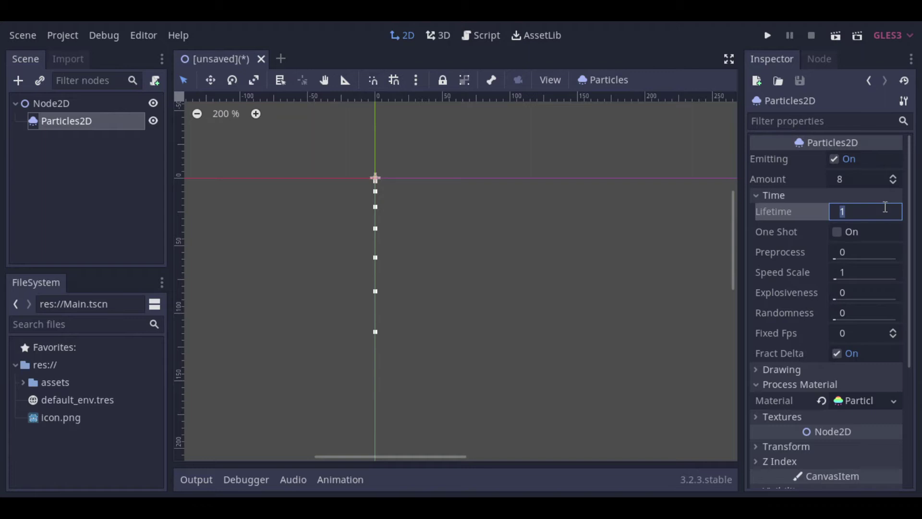
text(.5)
key(Return)
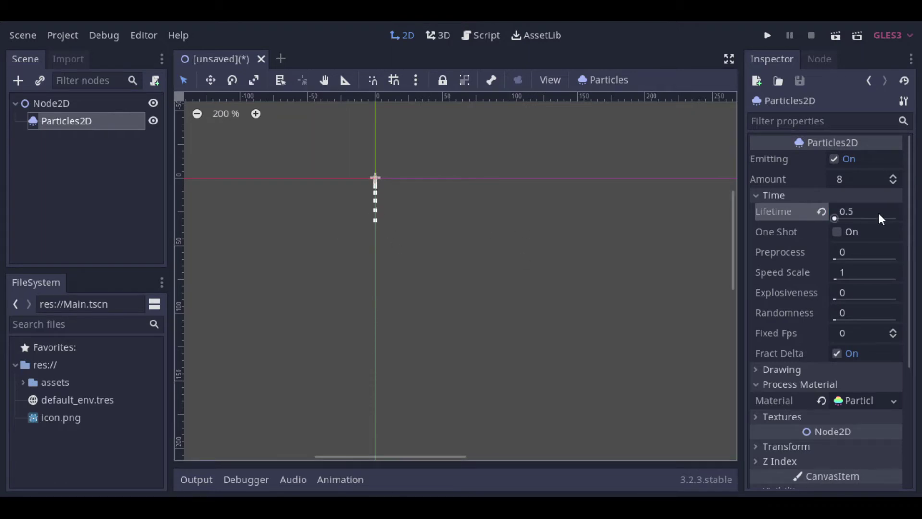
click(861, 210)
text(2)
key(Return)
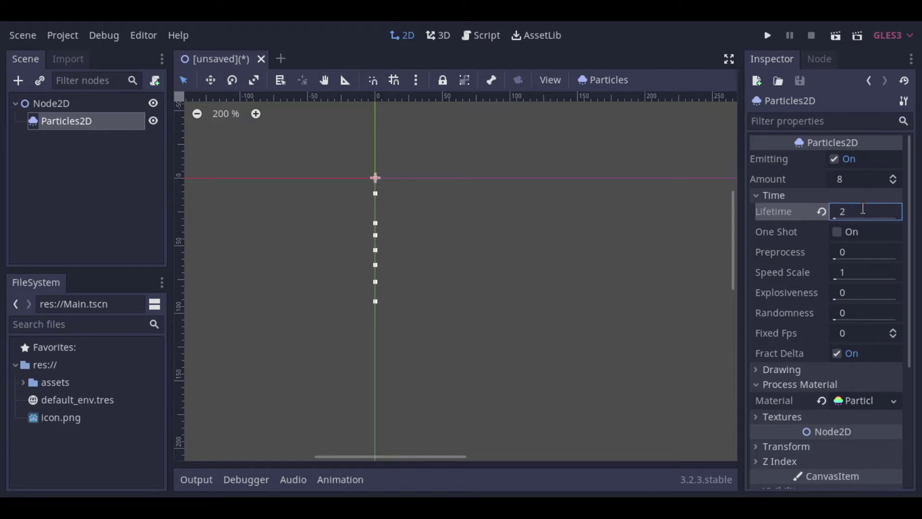
scroll(419, 379, down, 3)
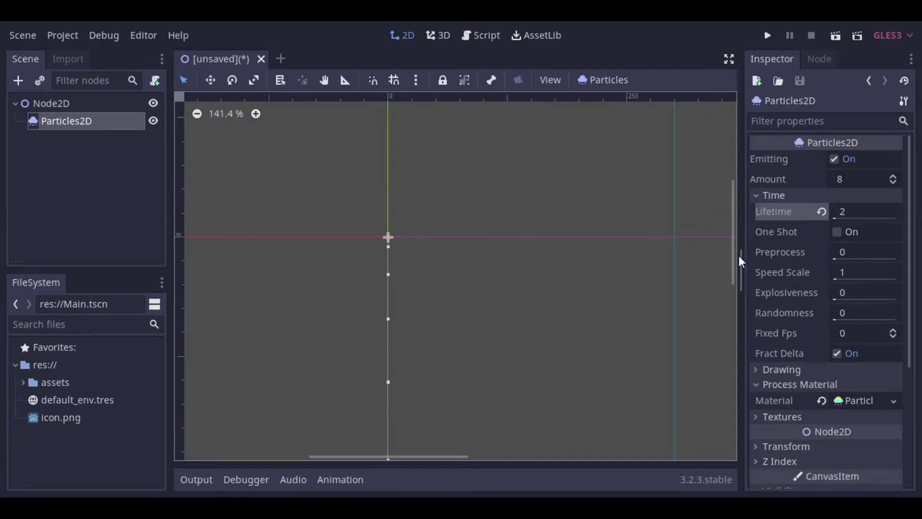
drag(735, 256, 735, 270)
scroll(500, 234, down, 3)
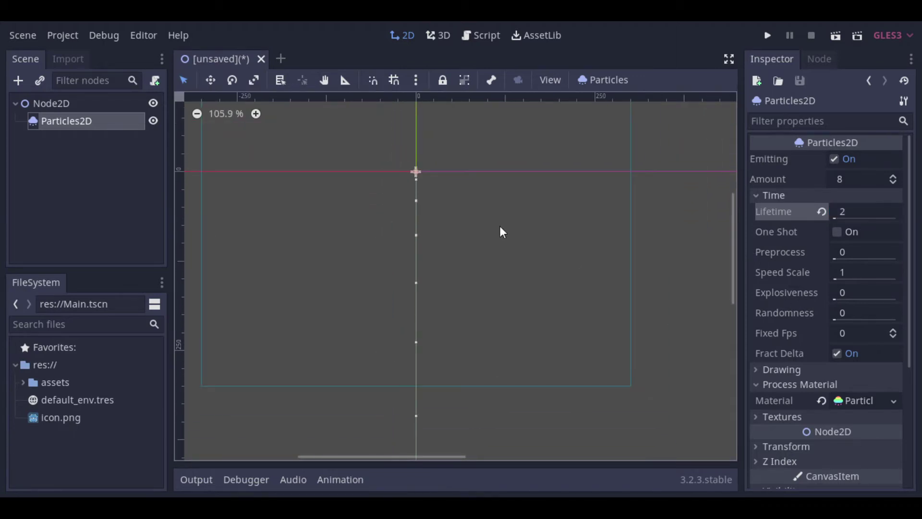
click(844, 212)
text(1)
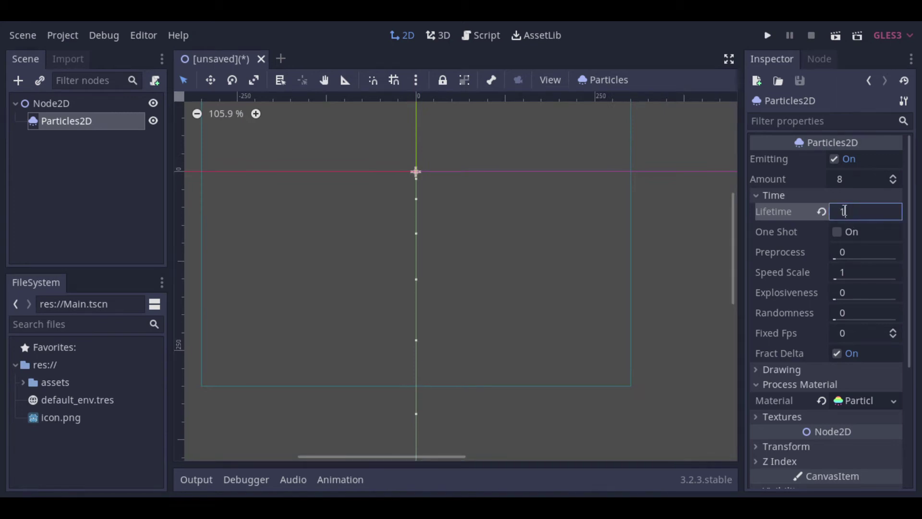
key(Return)
Preview a one-shot burst, turn One Shot off, then set Lifetime to 3.
click(836, 233)
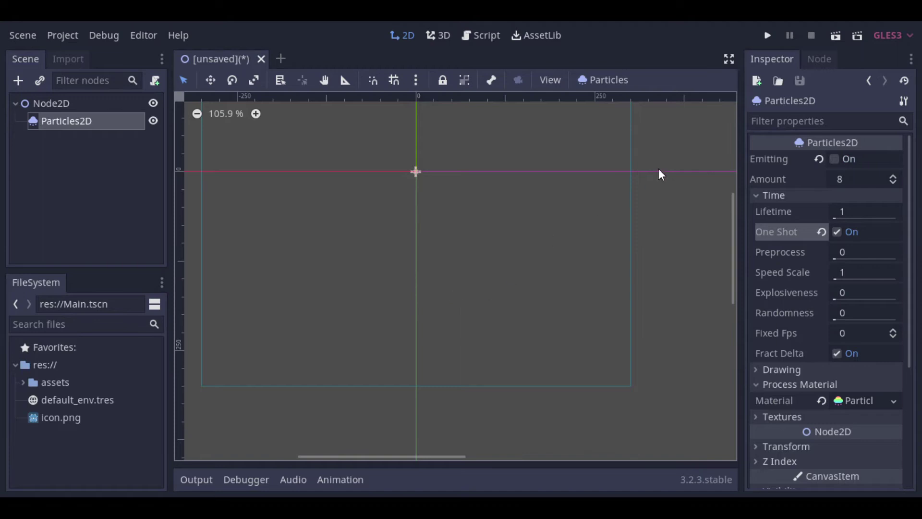
click(835, 160)
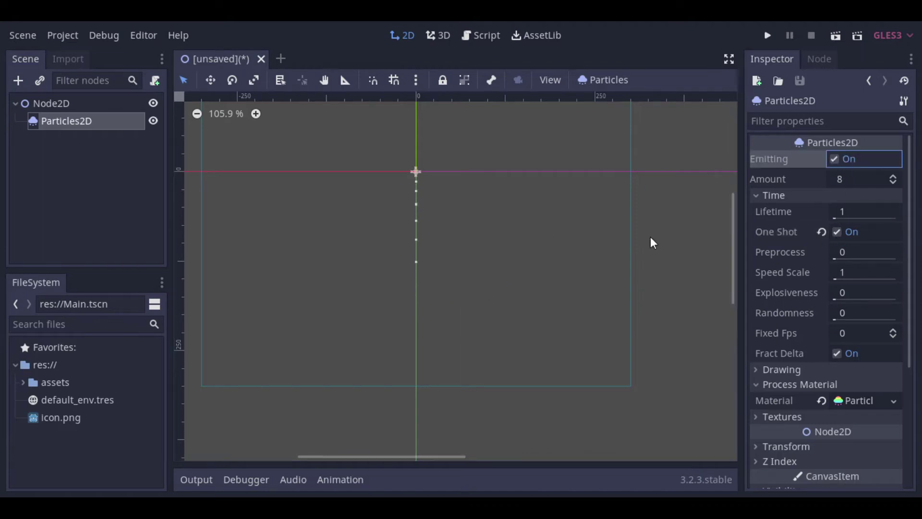
click(834, 159)
click(836, 232)
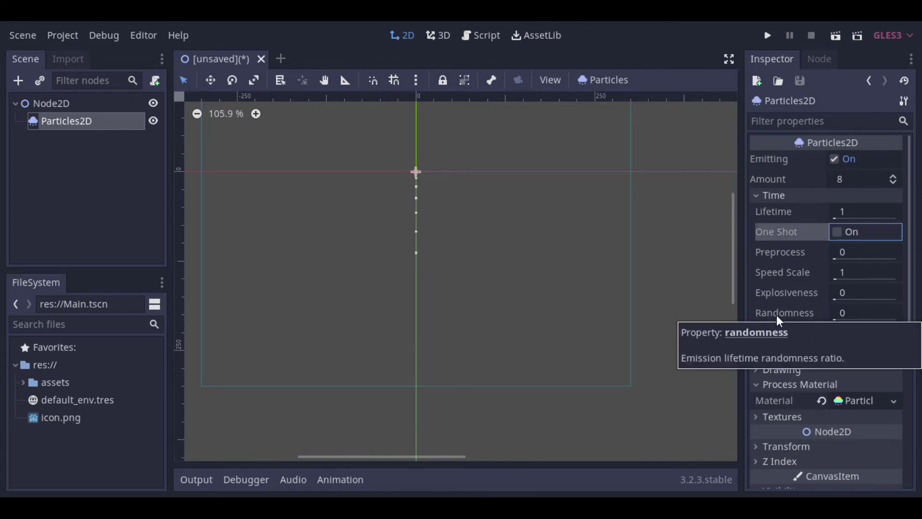
click(857, 213)
text(3)
key(Return)
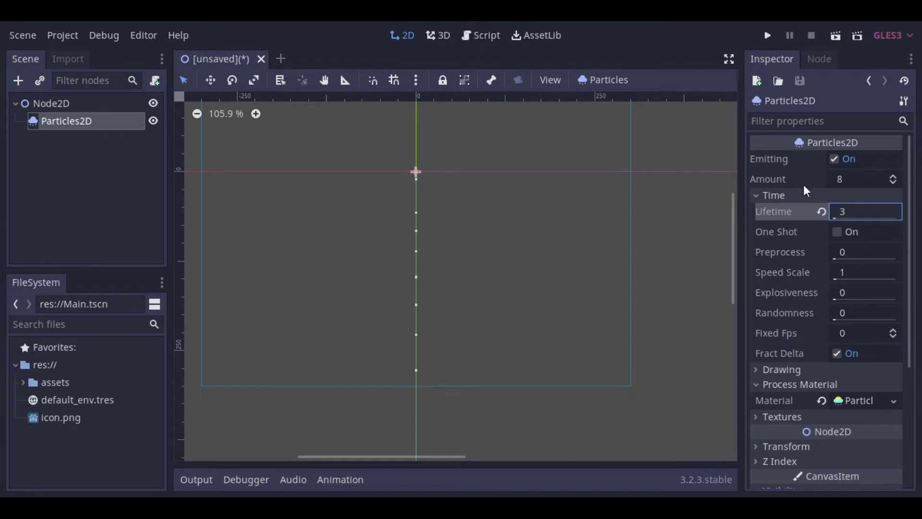
drag(735, 224, 735, 229)
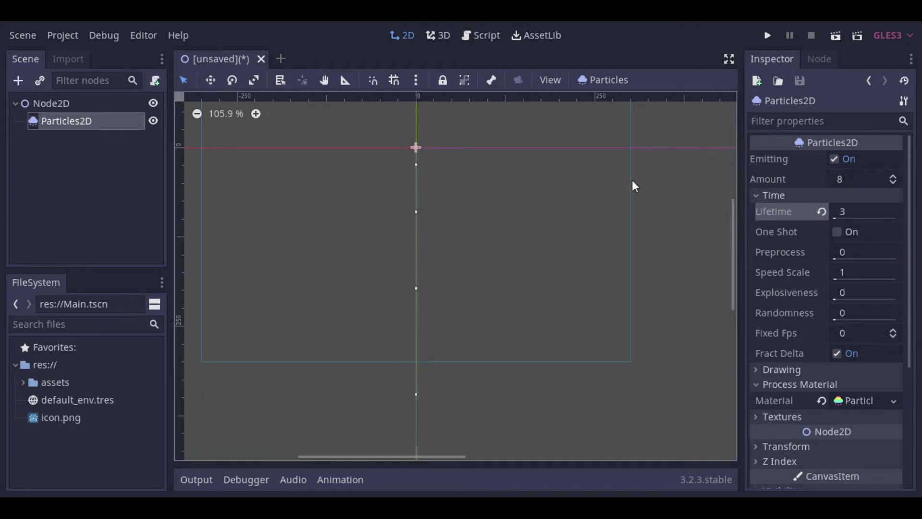
Set Preprocess to 2, enable One Shot, replay emission, and revert Lifetime to 1.
click(855, 253)
text(2)
key(Return)
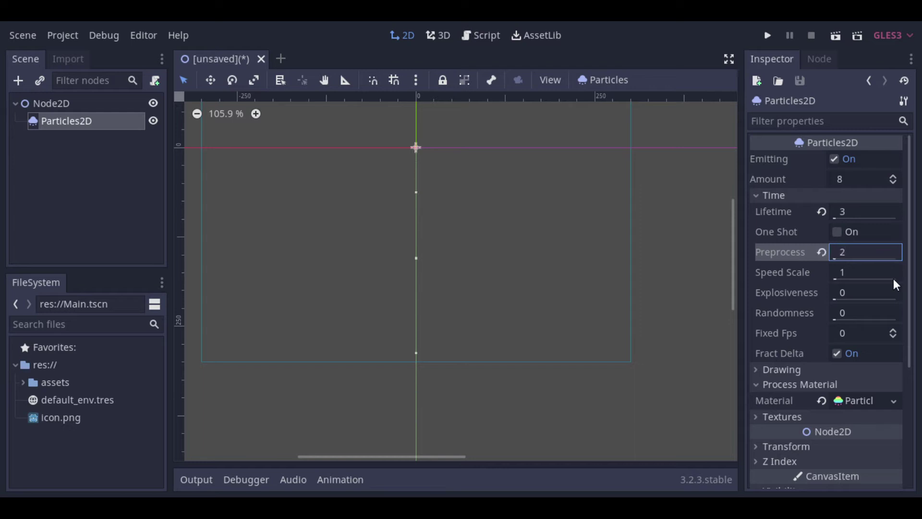
scroll(627, 265, down, 1)
click(837, 233)
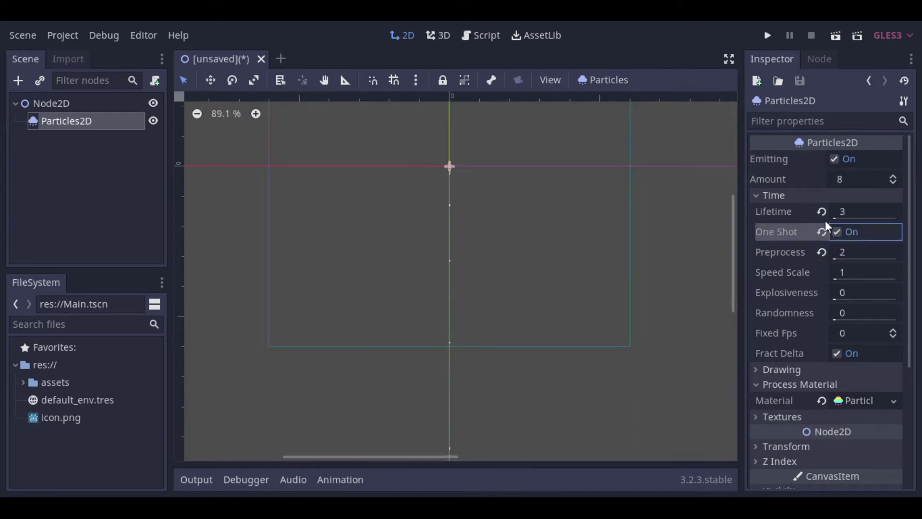
click(837, 160)
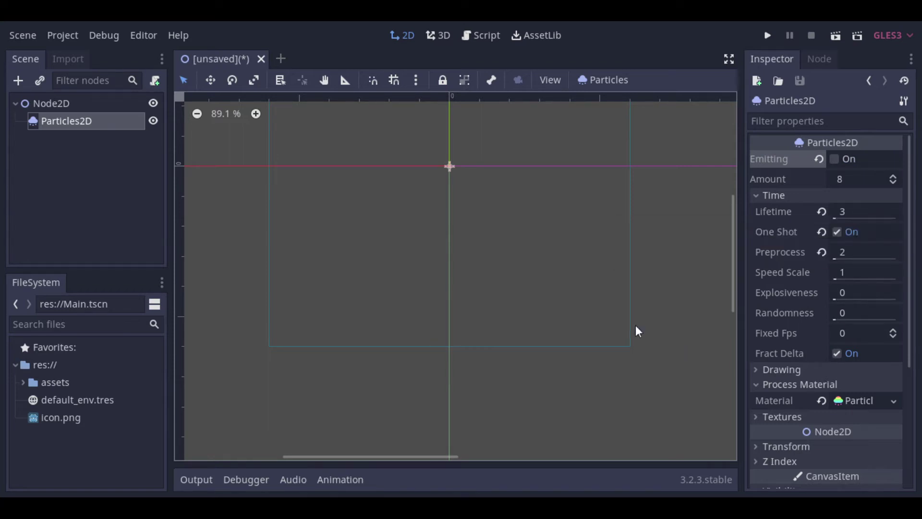
click(823, 212)
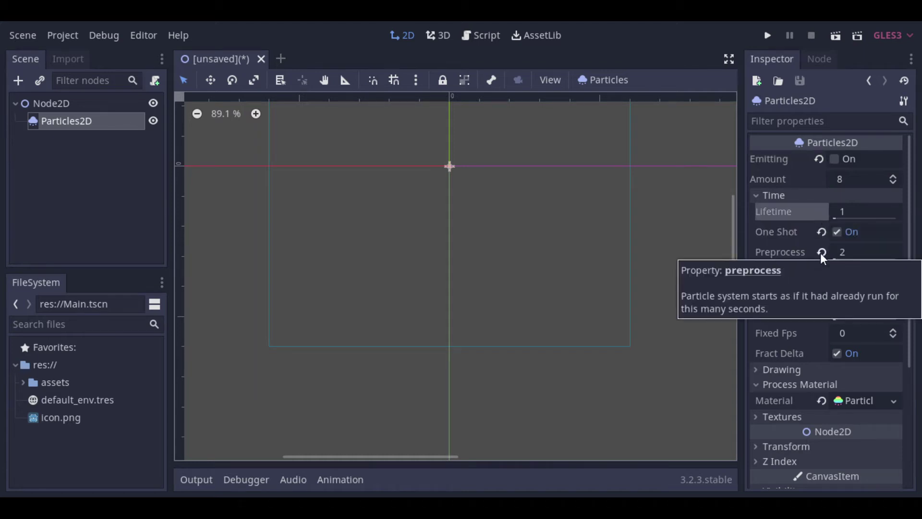
Revert Preprocess to 0, turn One Shot off, and re-enable Emitting.
click(822, 253)
click(822, 232)
click(835, 159)
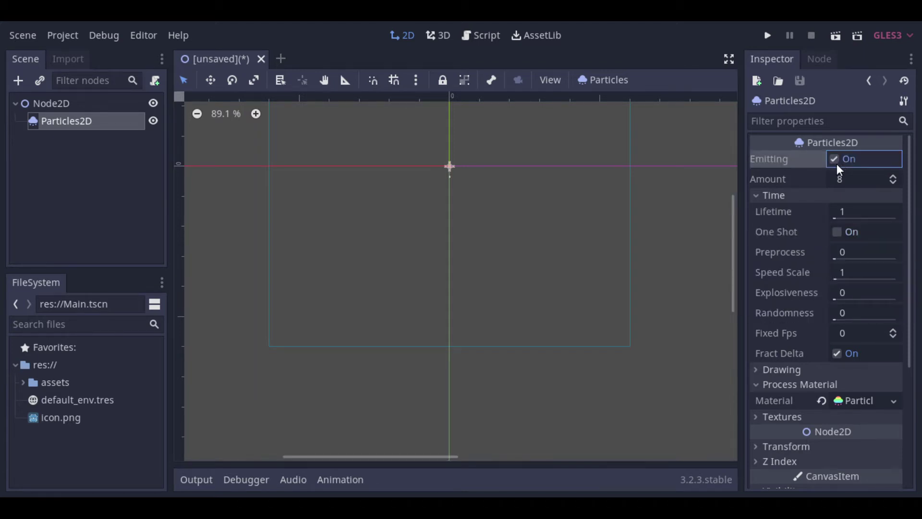
Try a Speed Scale of 5, then set it back to 1.
click(864, 273)
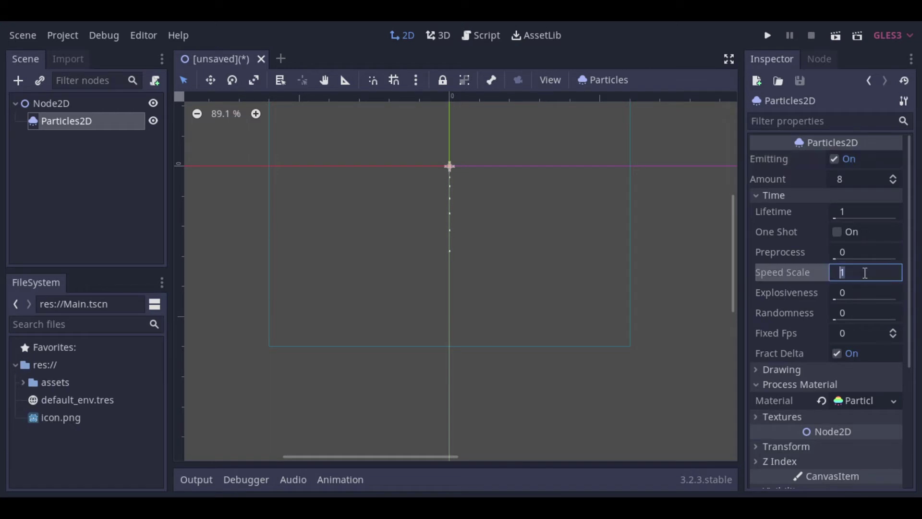
text(5)
key(Return)
scroll(511, 215, up, 2)
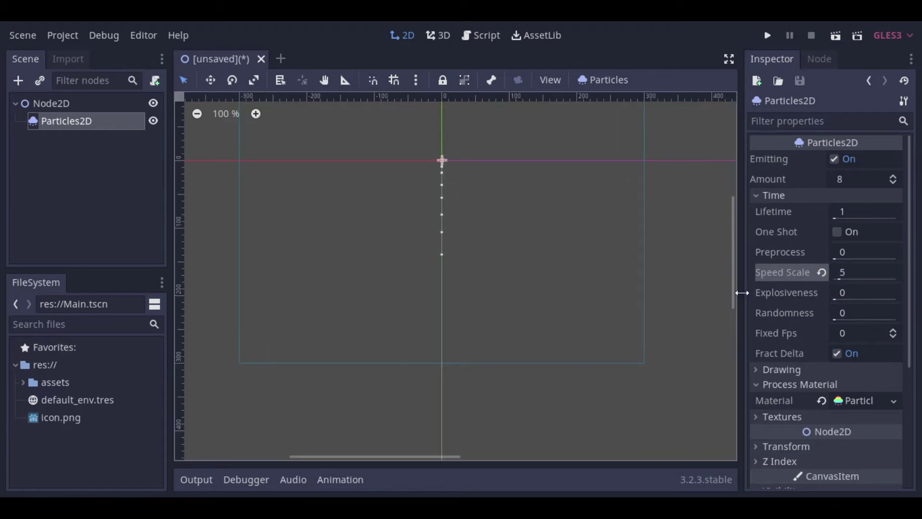
click(879, 275)
text(0)
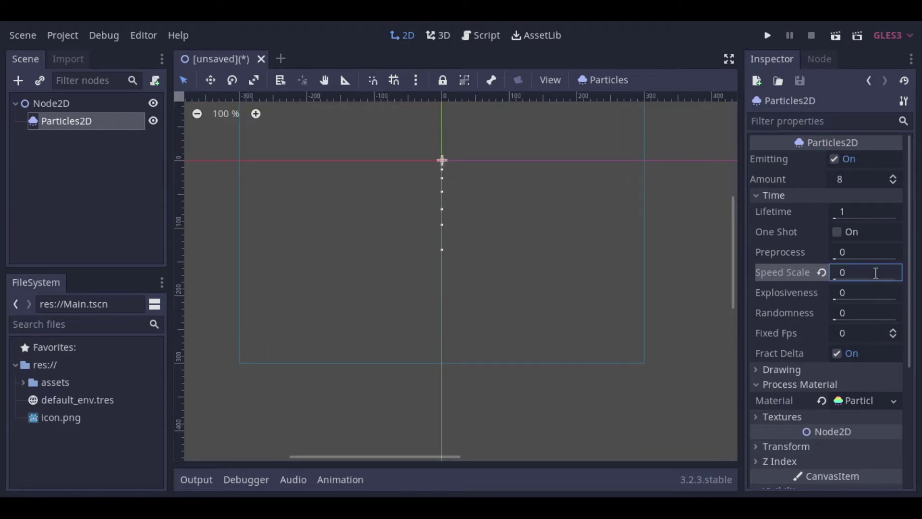
double_click(876, 272)
text(1)
key(Return)
Try Explosiveness 1 and Randomness 1, then reset Randomness to 0.
click(859, 295)
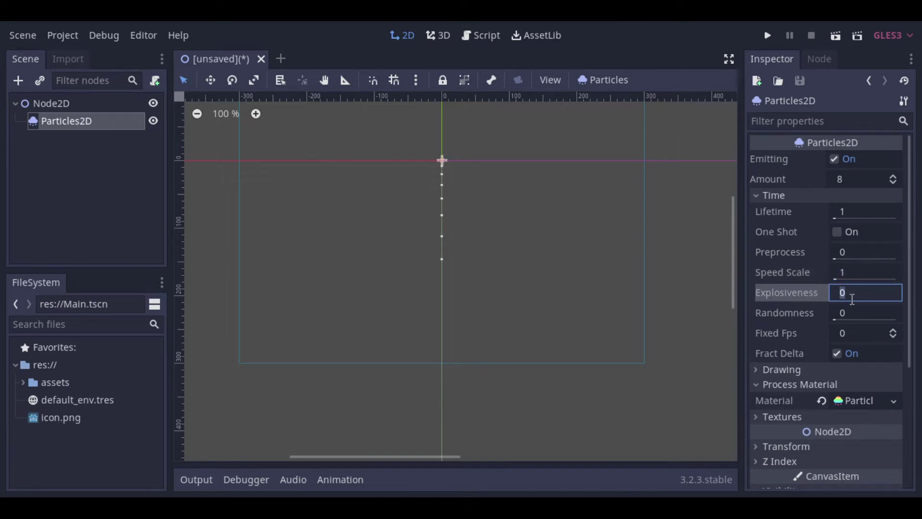
text(1)
key(Return)
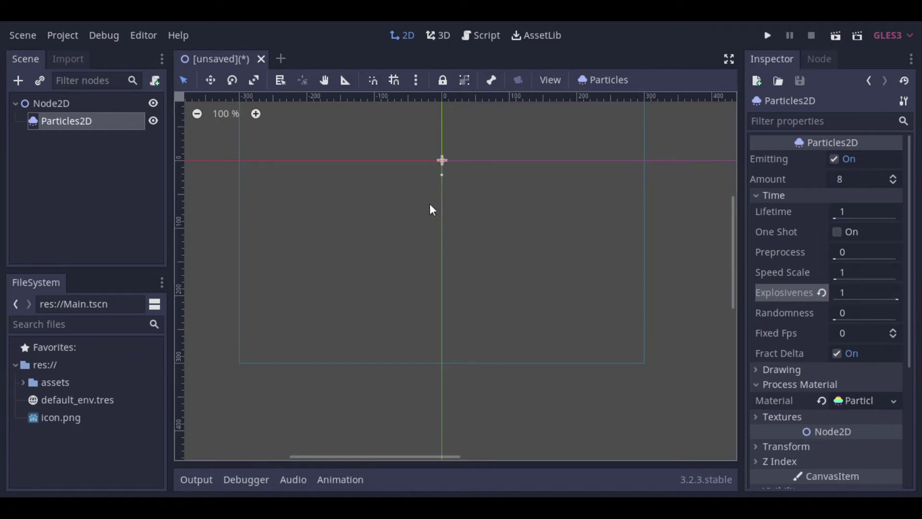
scroll(453, 178, up, 1)
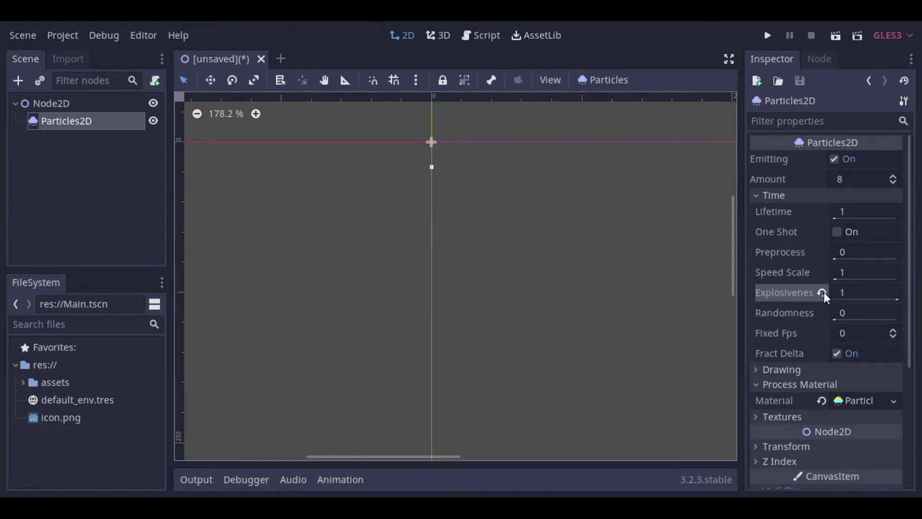
scroll(463, 195, down, 1)
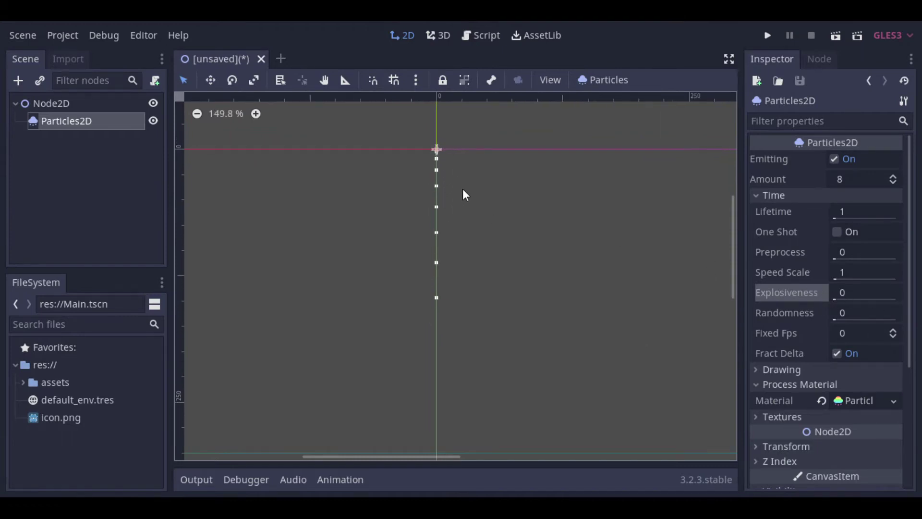
click(851, 312)
text(1)
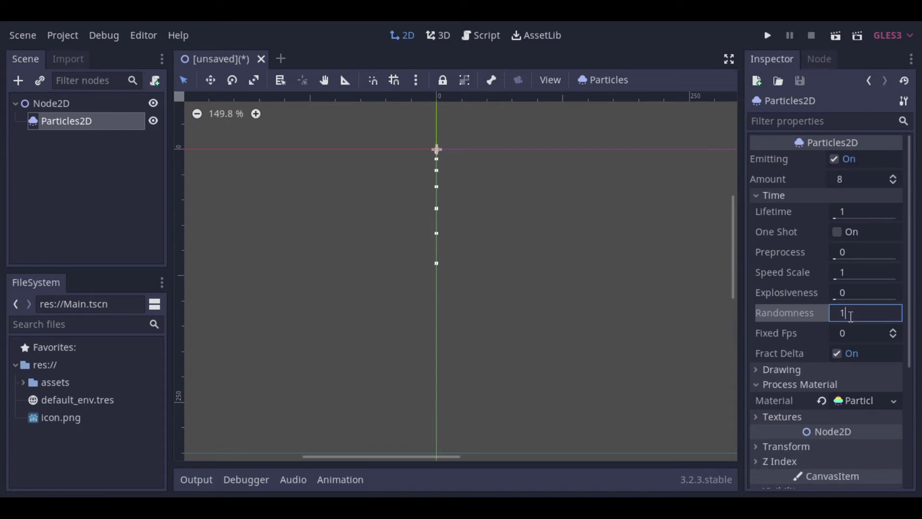
key(Return)
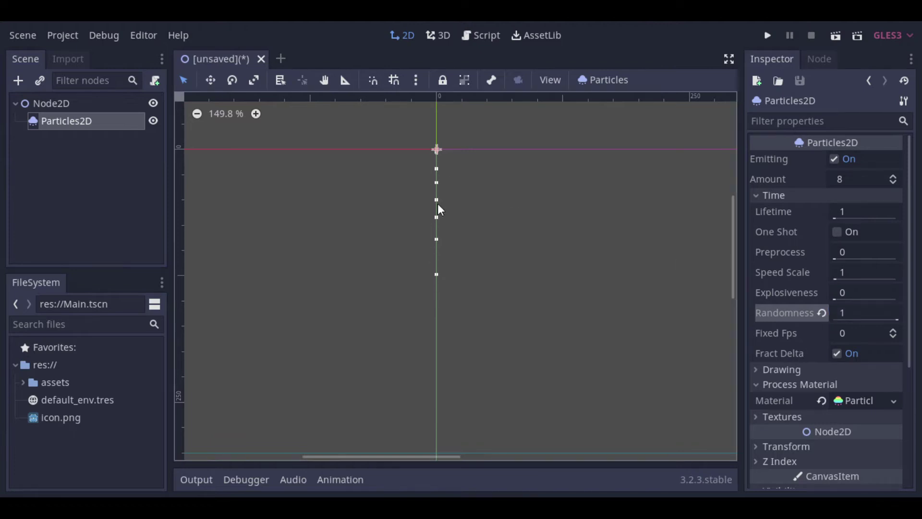
click(822, 314)
Expand Drawing, try a Visibility Rect x of 50, then revert it to -10.
click(757, 370)
scroll(584, 333, down, 5)
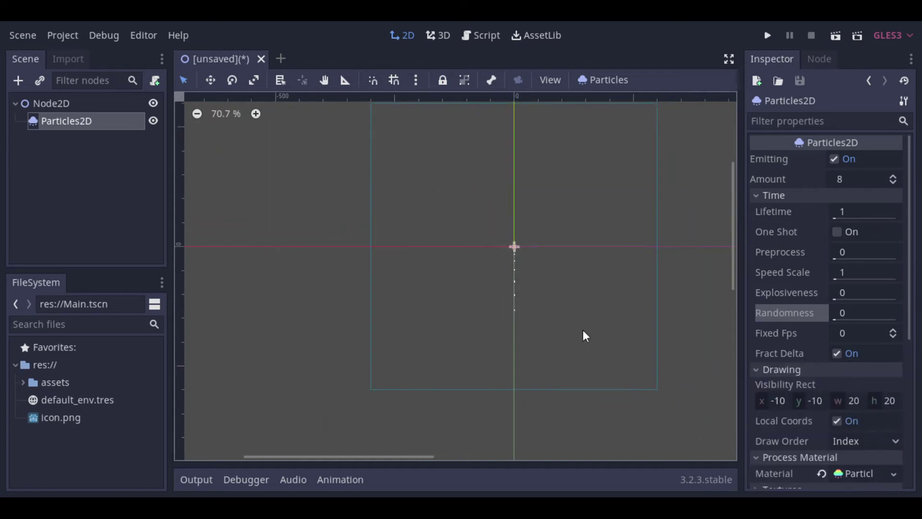
click(784, 401)
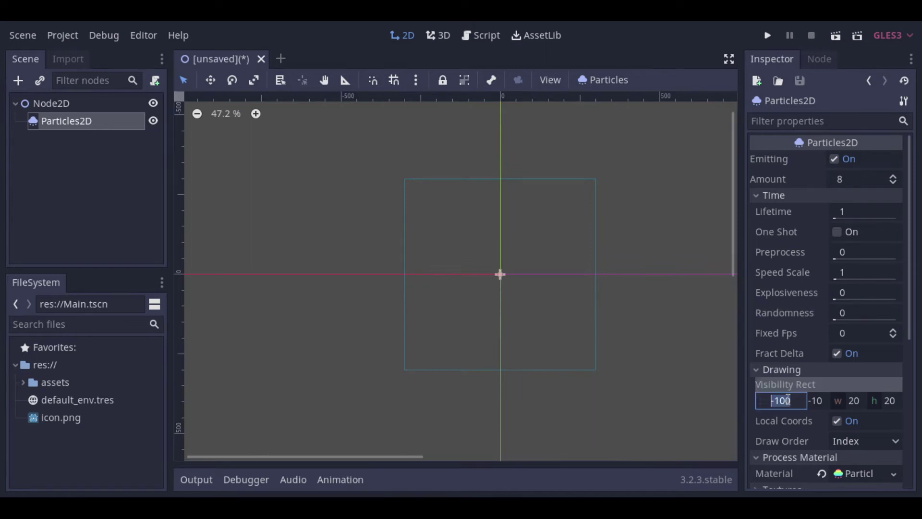
text(50)
key(Return)
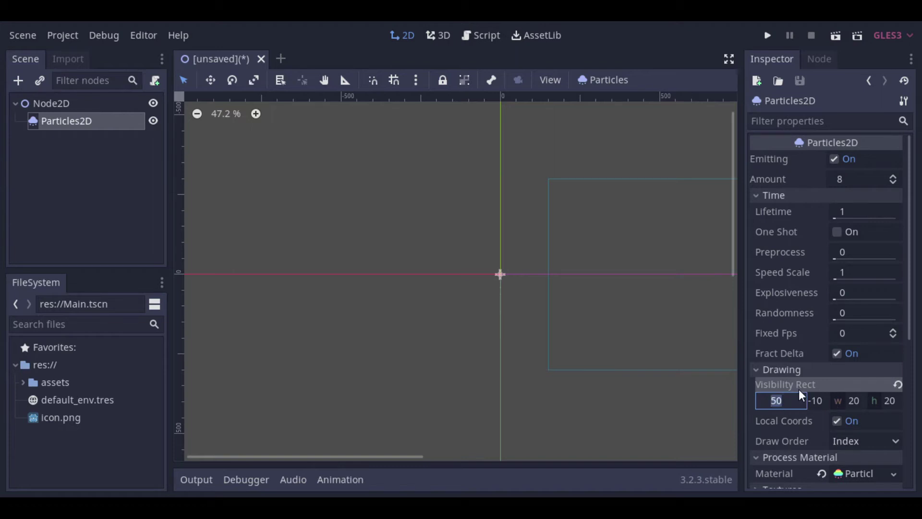
click(898, 384)
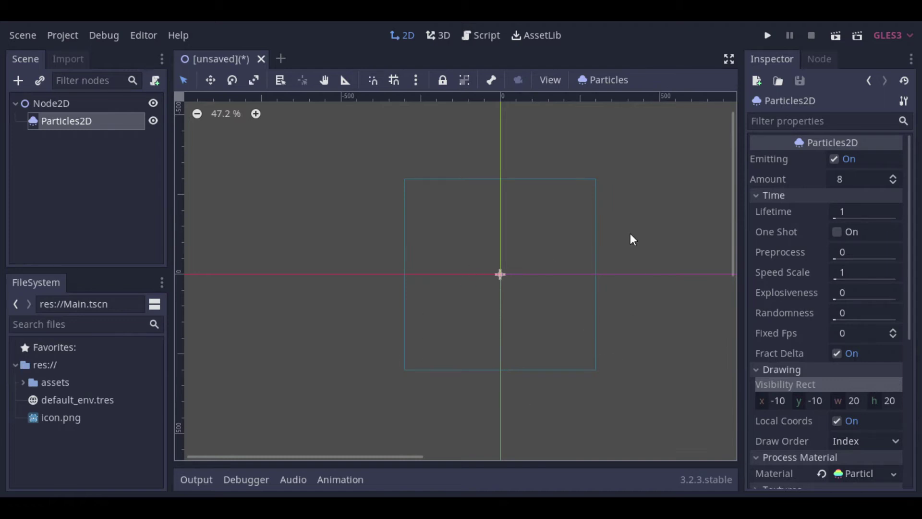
scroll(356, 308, down, 8)
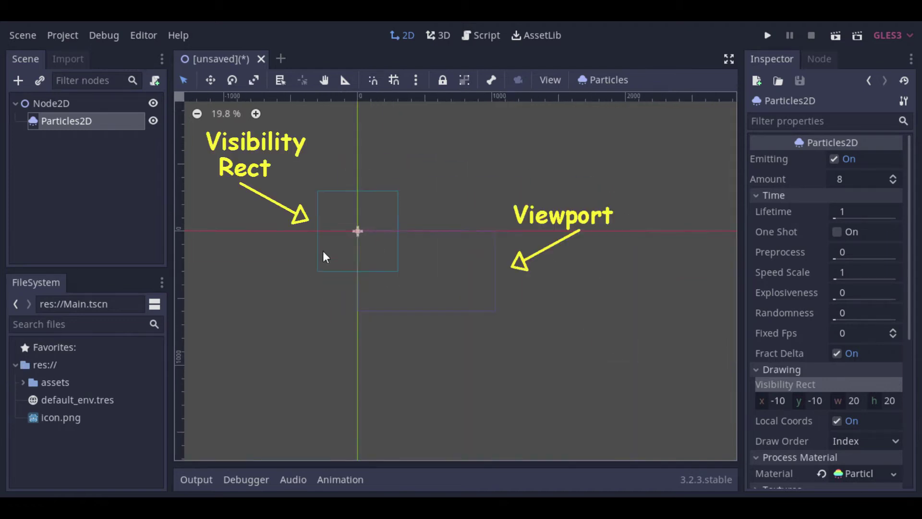
scroll(382, 250, up, 6)
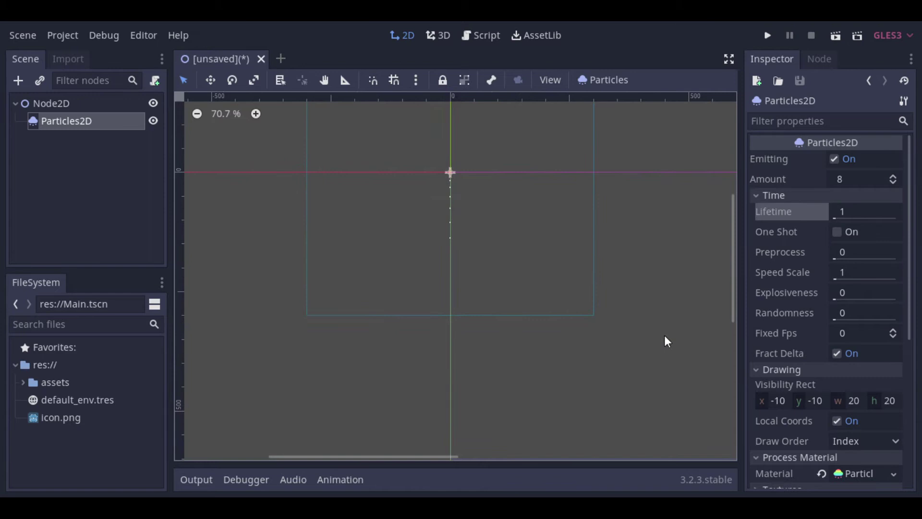
scroll(767, 393, down, 5)
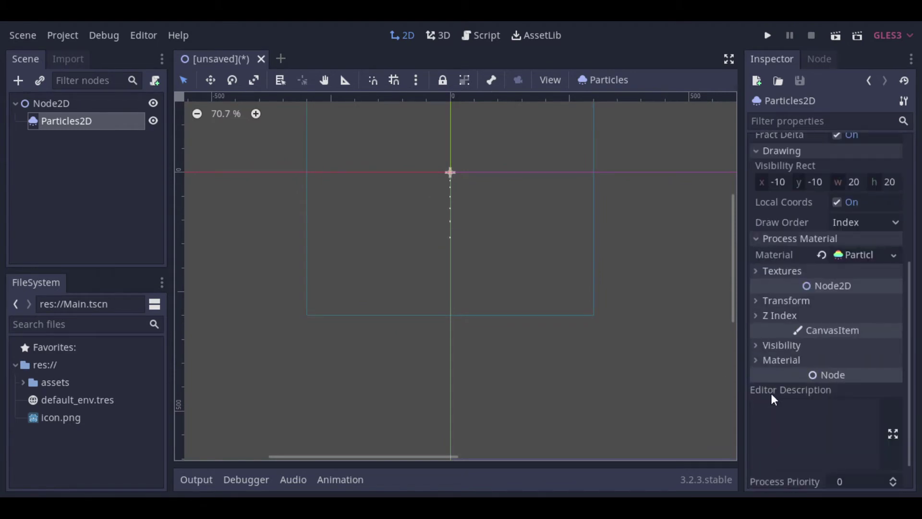
Expand Textures and change the node's Scale from 3 by 3 to 5 by 5.
click(795, 271)
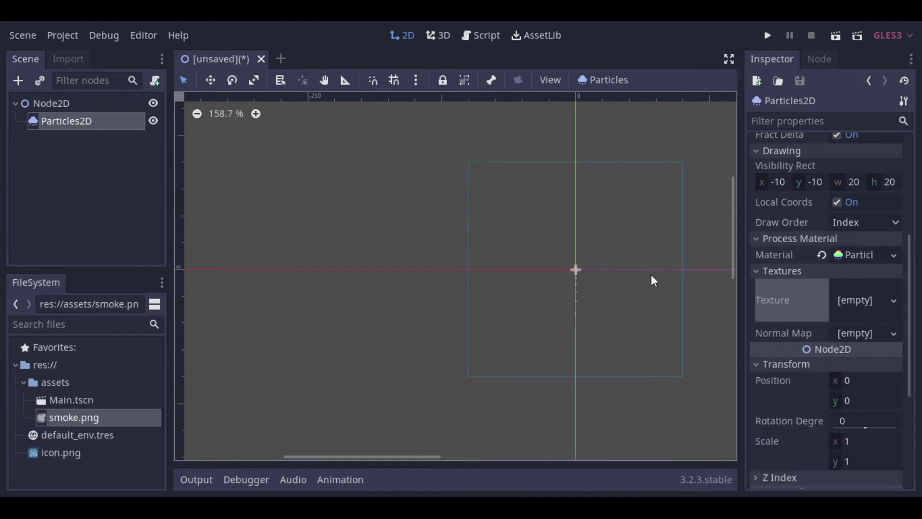
scroll(646, 289, up, 4)
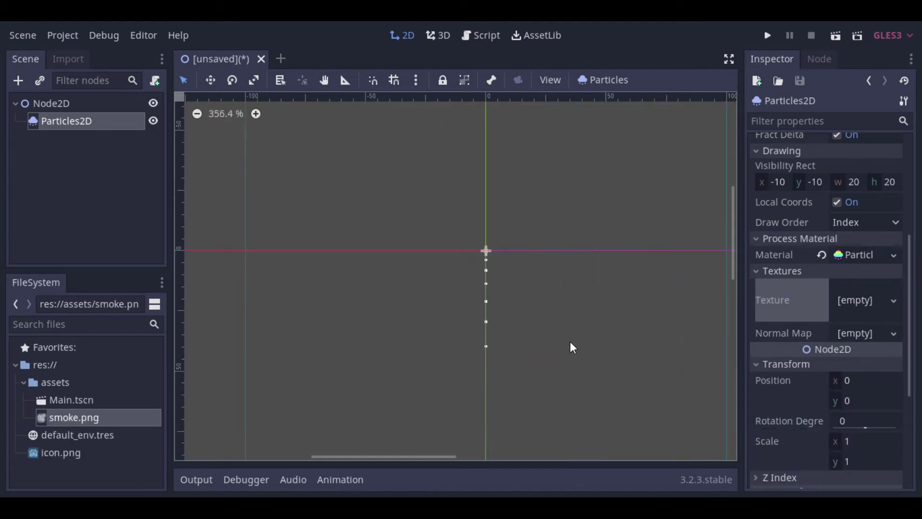
click(864, 445)
text(3)
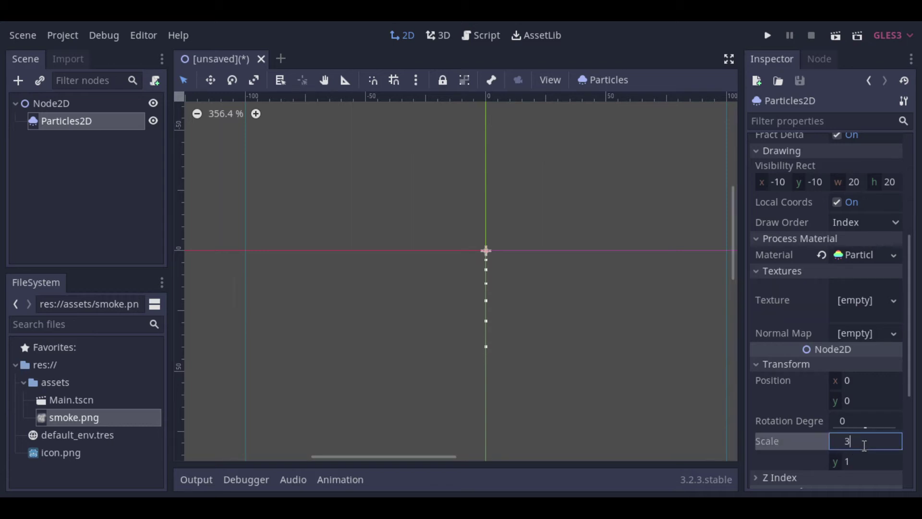
key(Tab)
text(3)
key(shift+Tab)
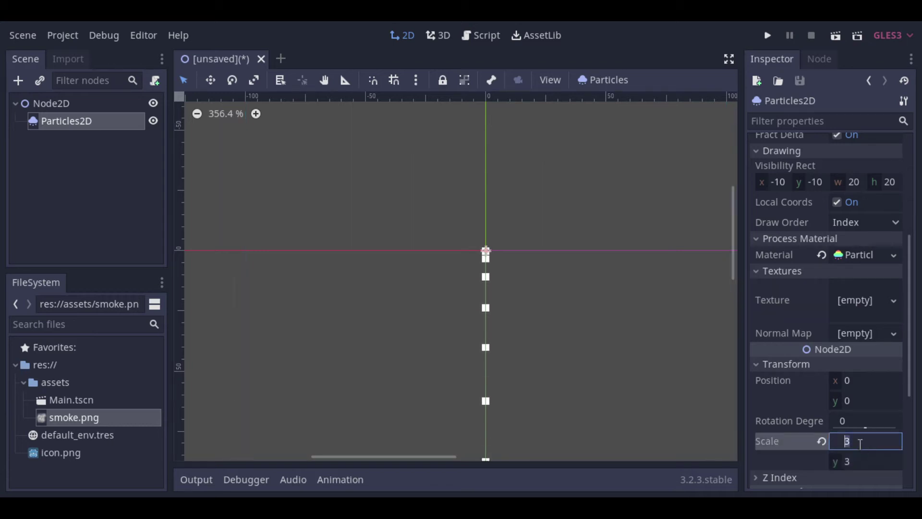
text(5)
key(Tab)
text(5)
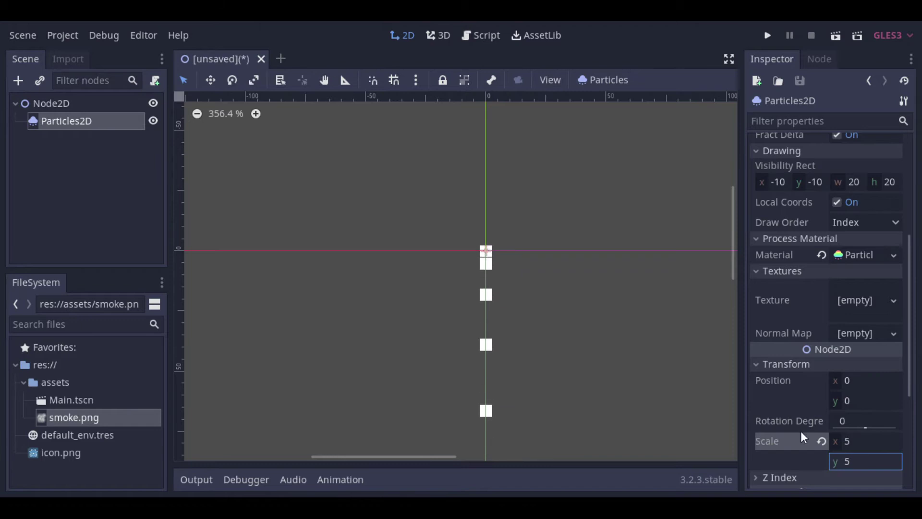
scroll(477, 347, down, 3)
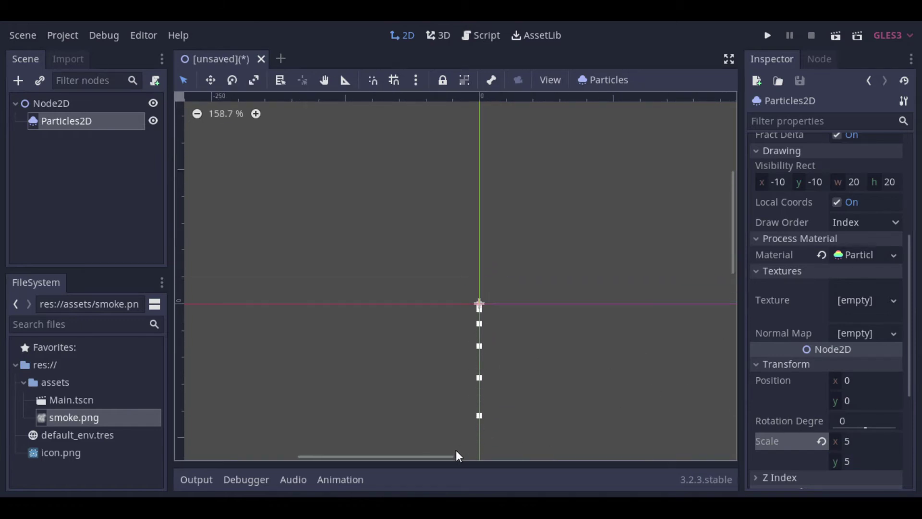
drag(457, 456, 467, 456)
drag(734, 272, 735, 289)
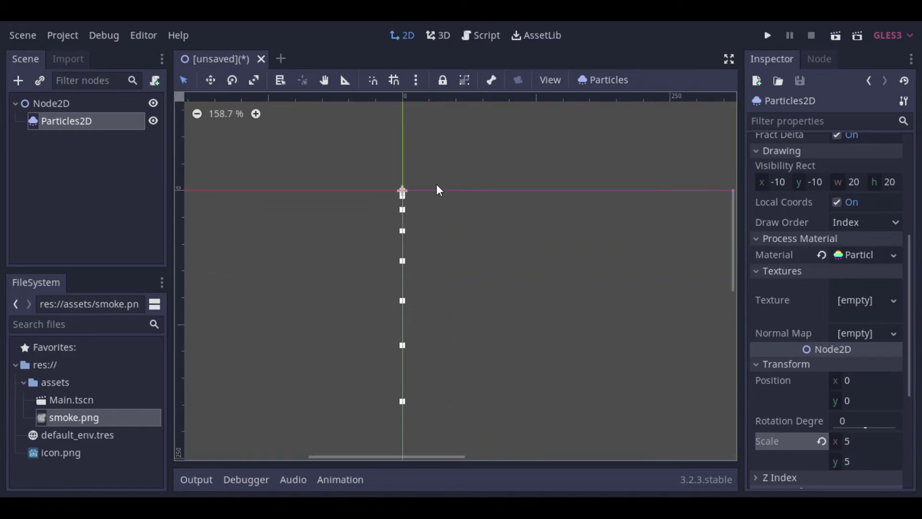
scroll(436, 184, down, 2)
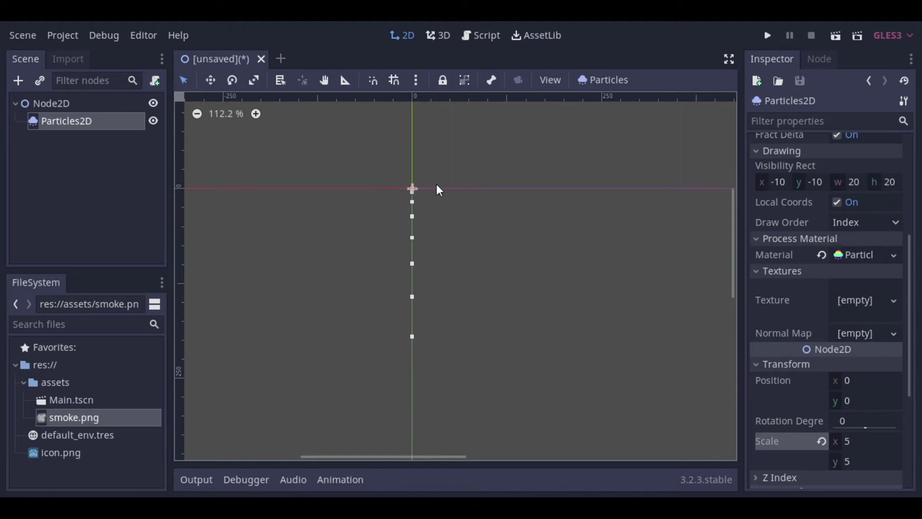
Expand the ParticlesMaterial's Time settings and set Lifetime Rand to 1.
click(860, 255)
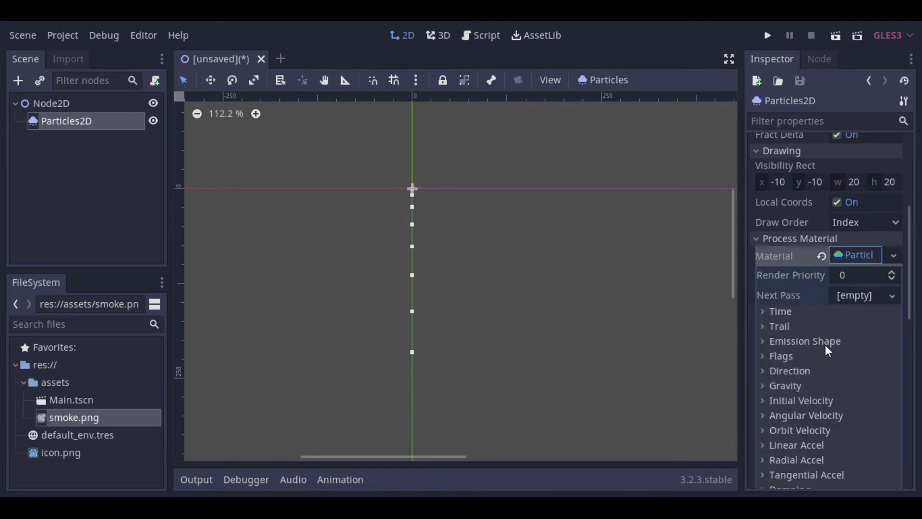
click(774, 311)
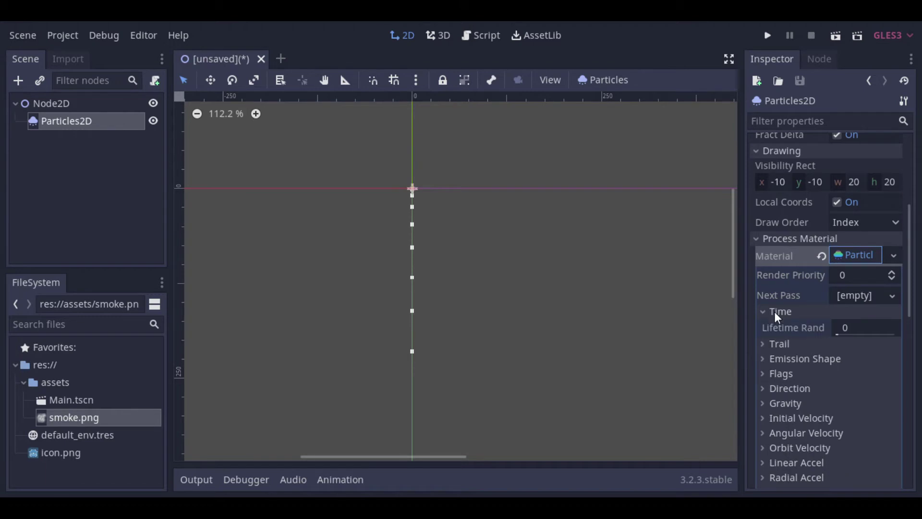
click(875, 323)
text(1)
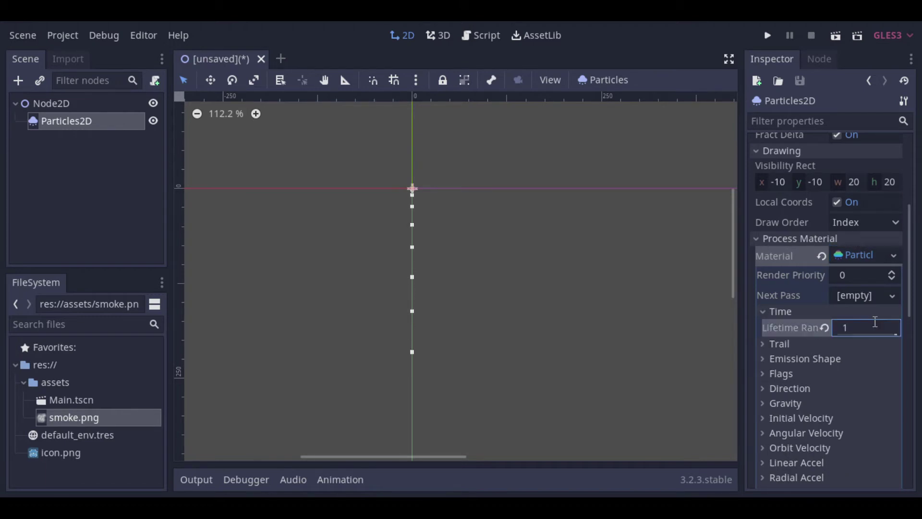
click(555, 367)
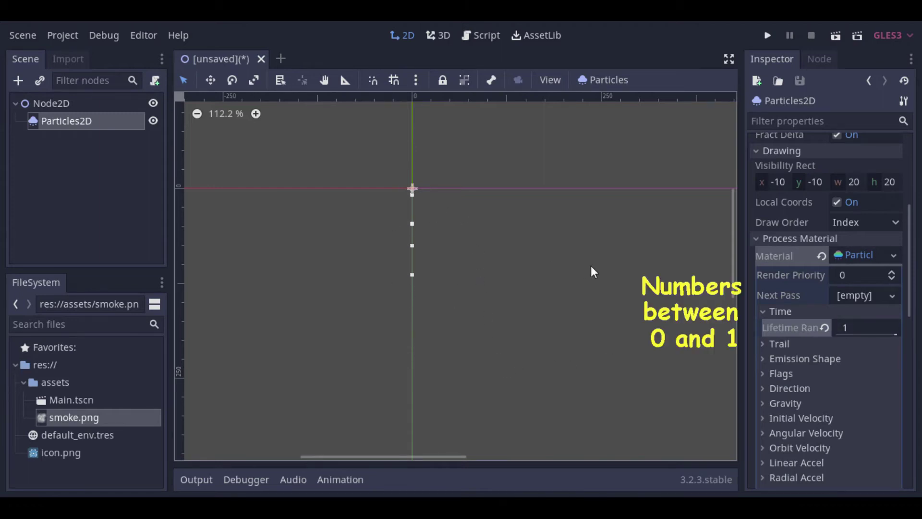
Return Lifetime Rand to 0 and expand the Trail settings.
click(859, 330)
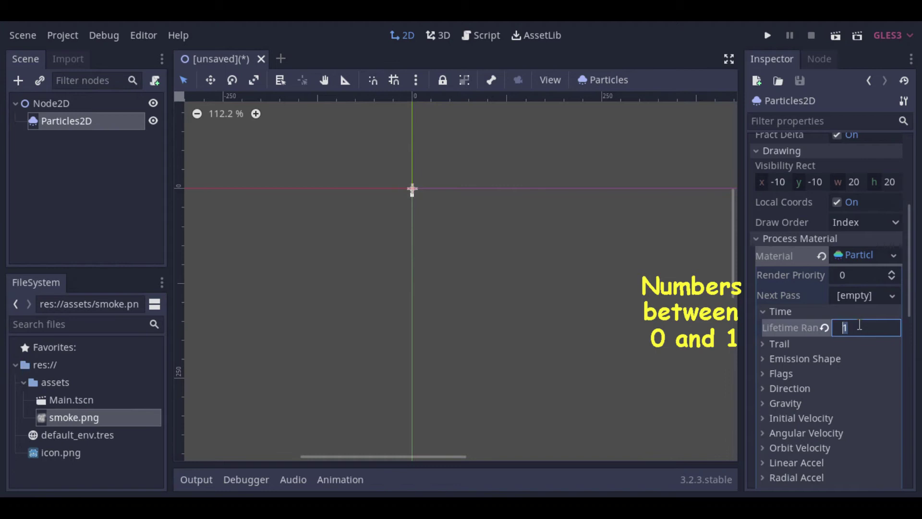
text(0)
key(Return)
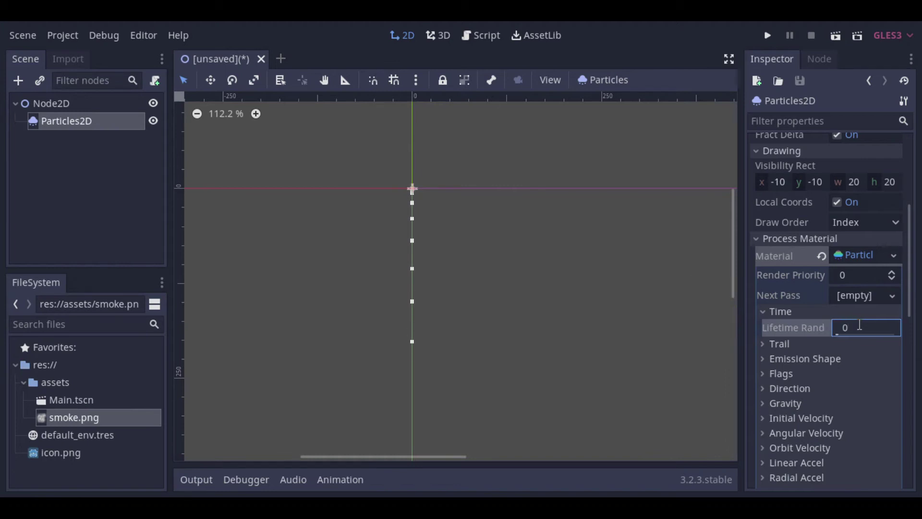
click(769, 344)
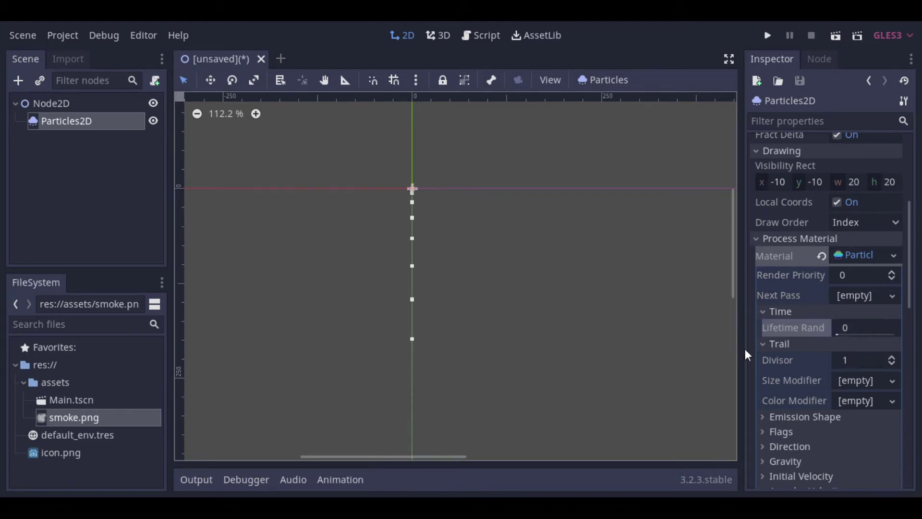
Collapse Trail and set the material's Gravity y to 0.
click(763, 343)
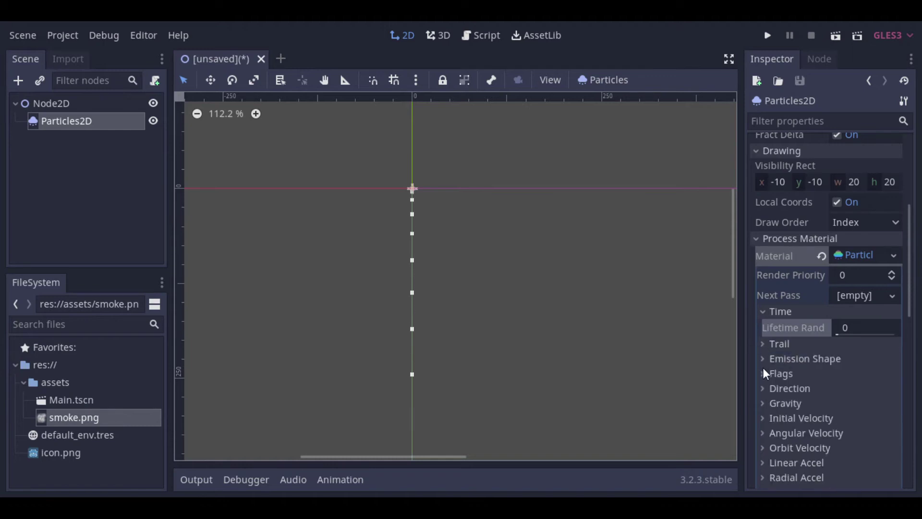
click(762, 404)
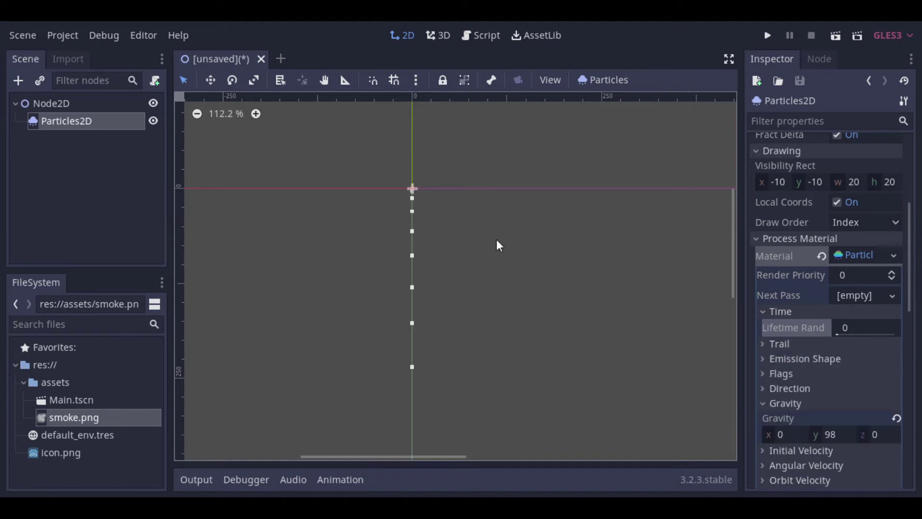
click(846, 436)
text(0)
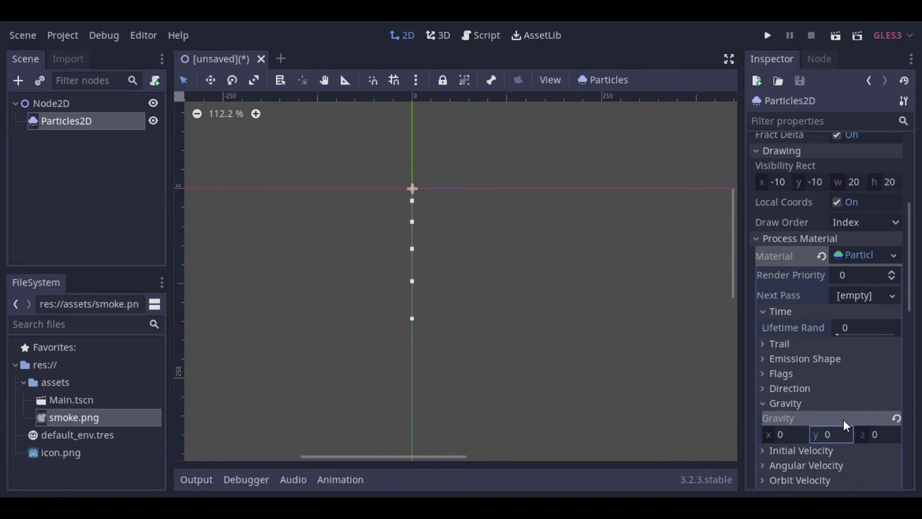
key(Return)
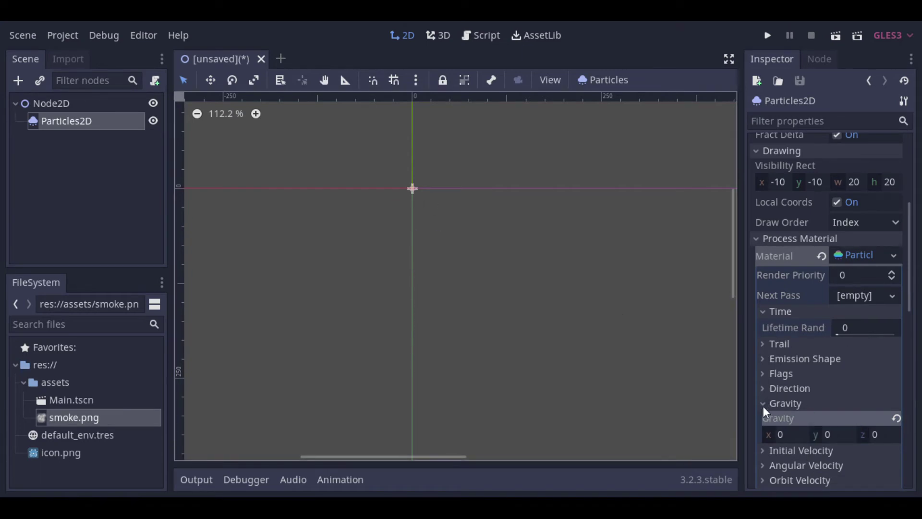
Set Direction y to -50, then collapse the Direction and Gravity sections.
click(765, 390)
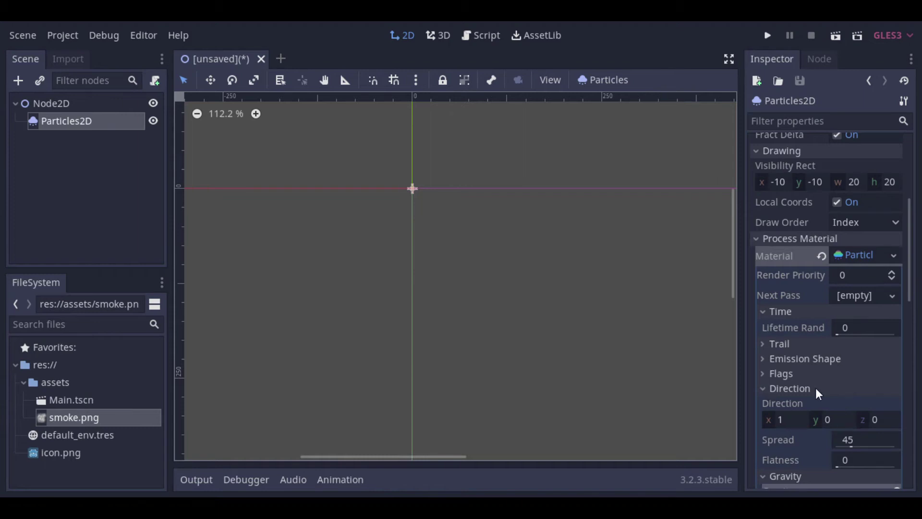
scroll(793, 439, down, 2)
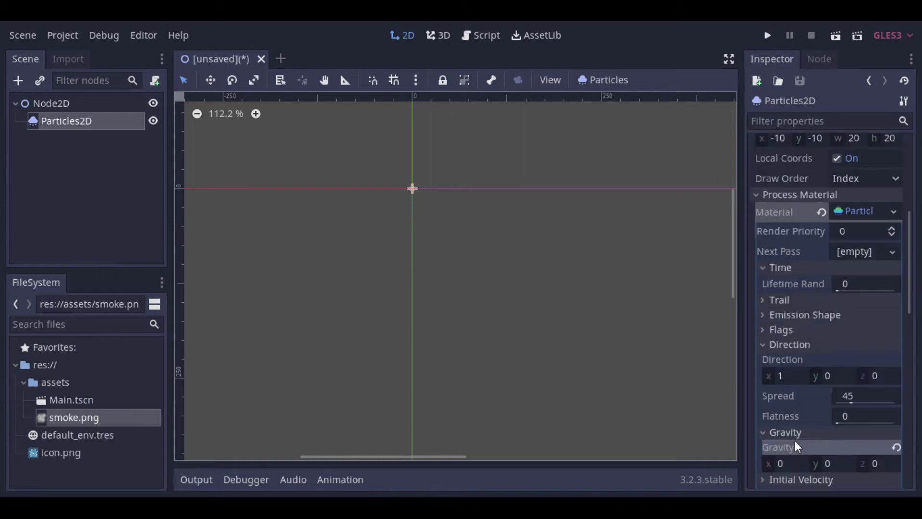
click(846, 379)
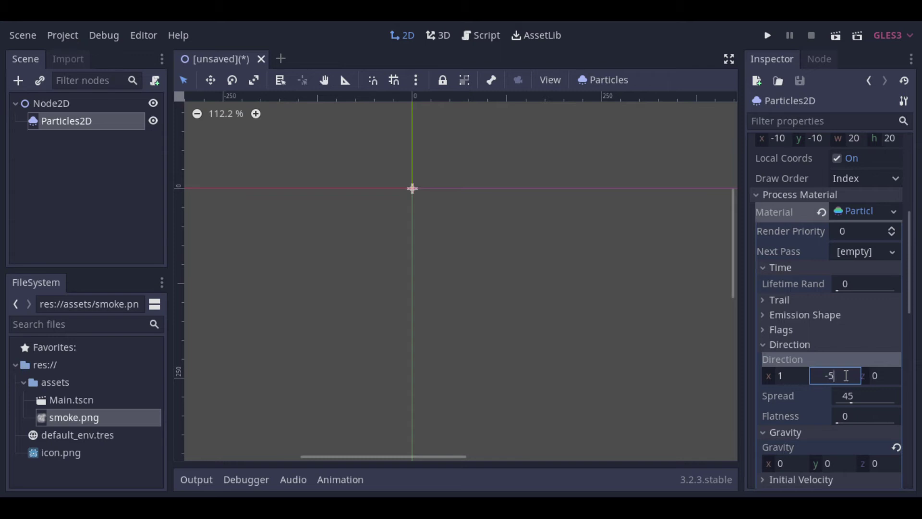
key(Return)
click(765, 346)
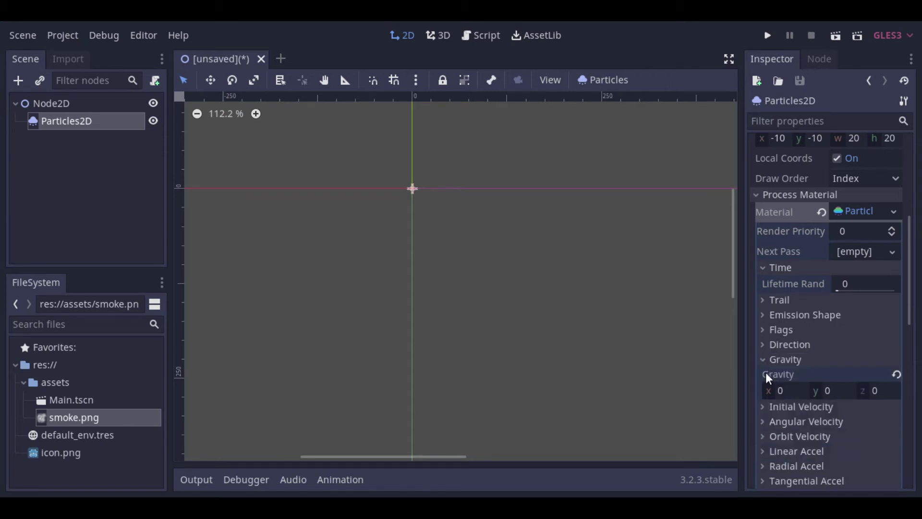
click(764, 358)
Set Initial Velocity to 20, after briefly trying 50.
click(768, 376)
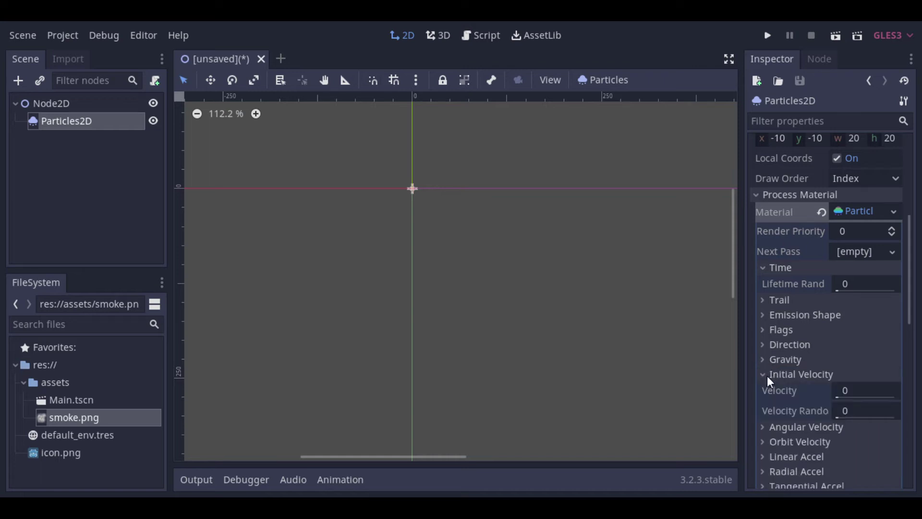
click(856, 388)
text(5)
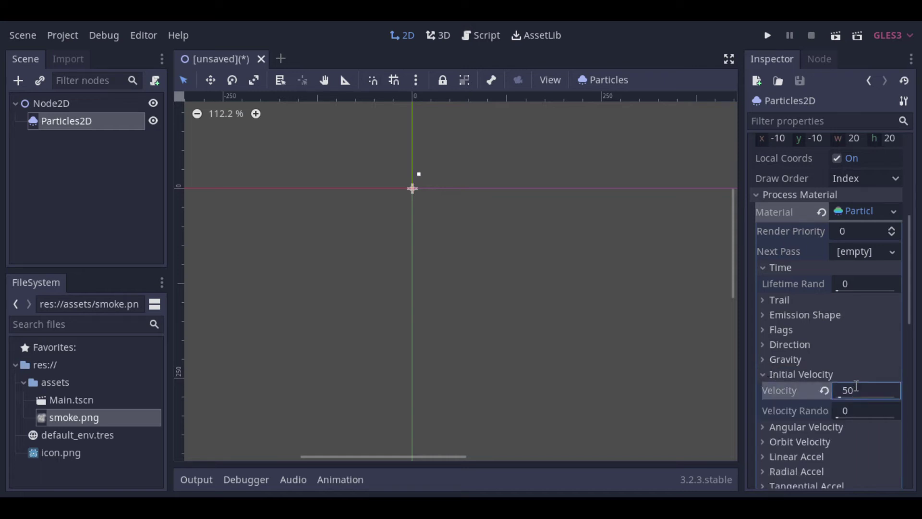
key(Return)
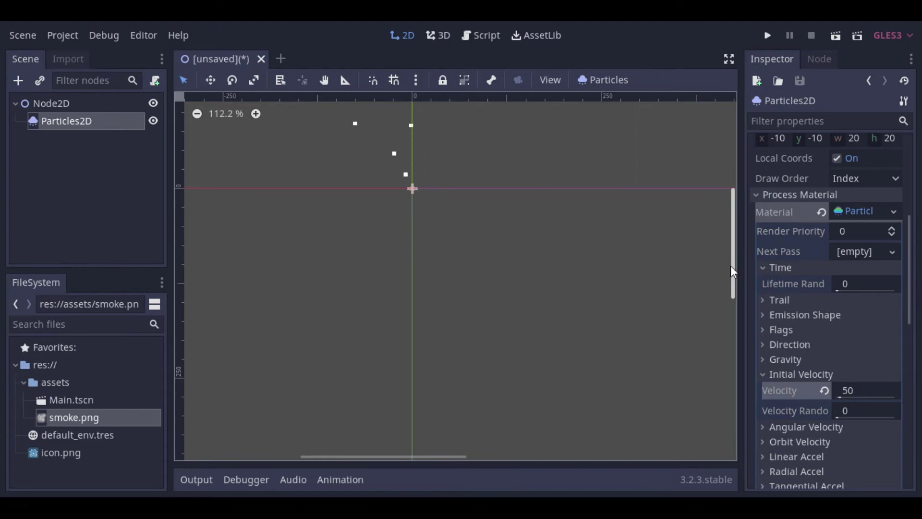
drag(731, 266, 729, 251)
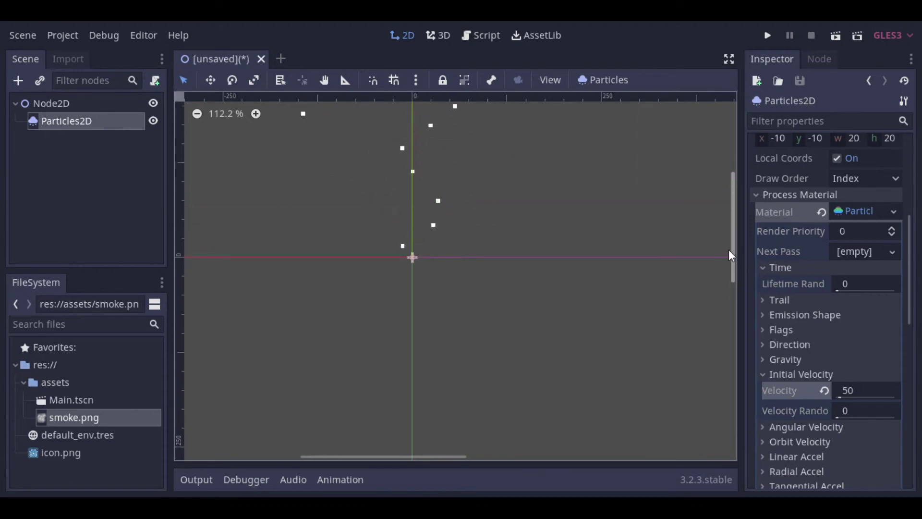
click(864, 388)
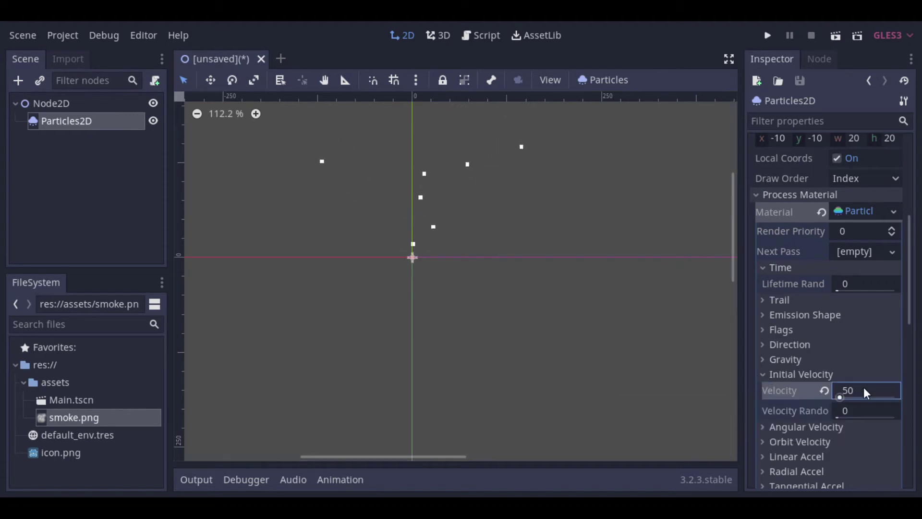
text(20)
key(Return)
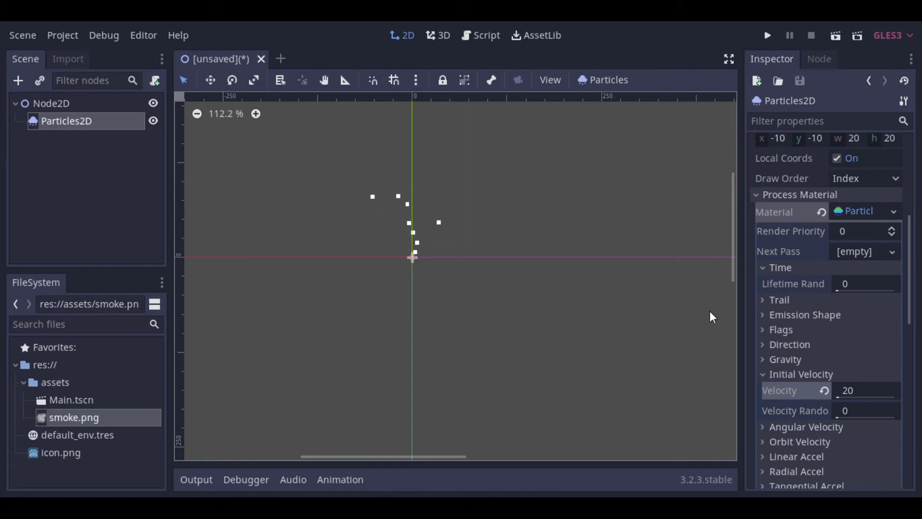
click(767, 375)
Set the Gravity y value to 10.
click(764, 359)
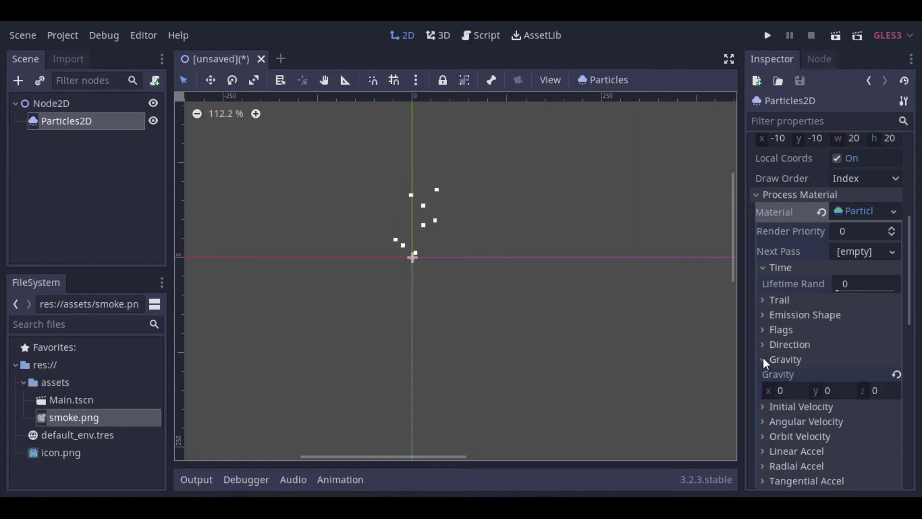
click(763, 359)
click(763, 360)
click(838, 390)
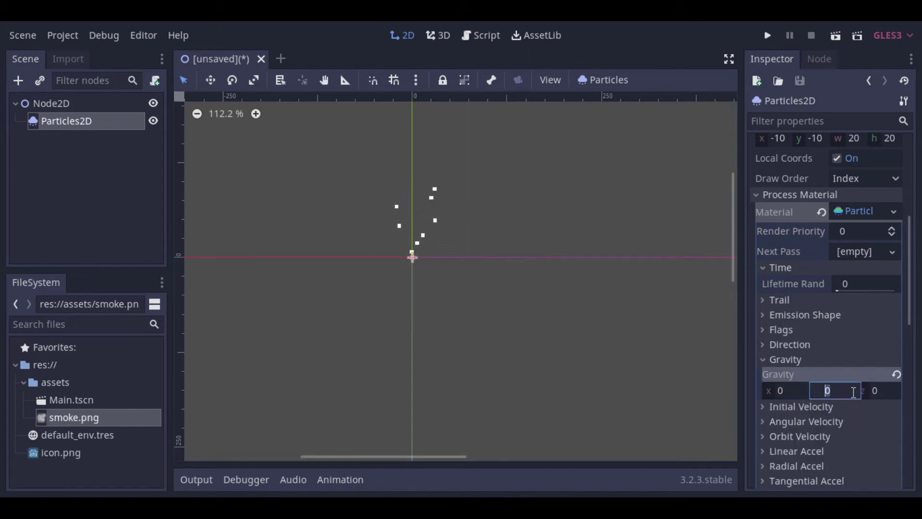
text(10)
key(Return)
click(765, 360)
Narrow the emission with Direction Spread 10 and Direction x 0.
click(765, 344)
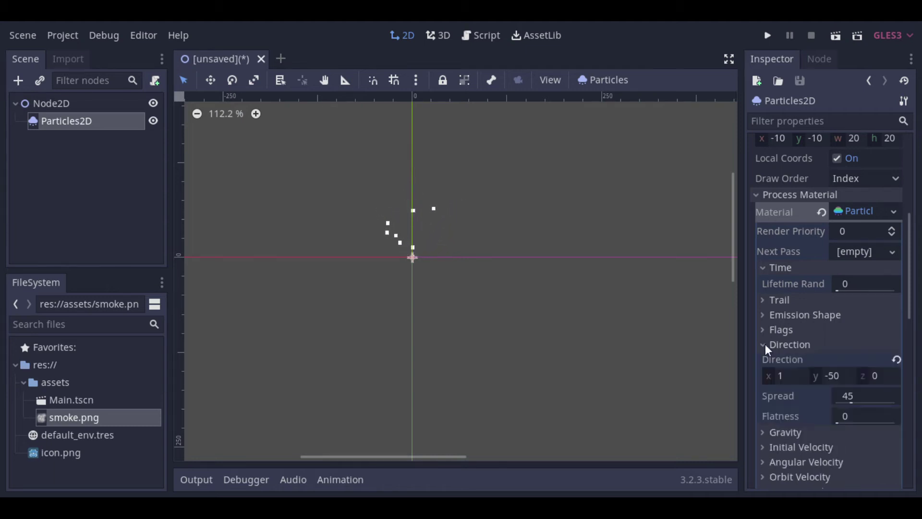
click(860, 396)
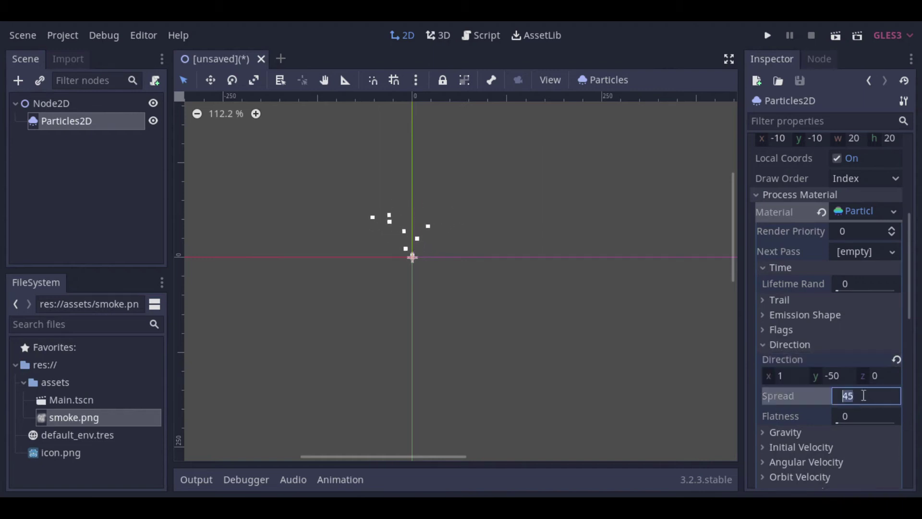
text(10)
key(Return)
click(787, 374)
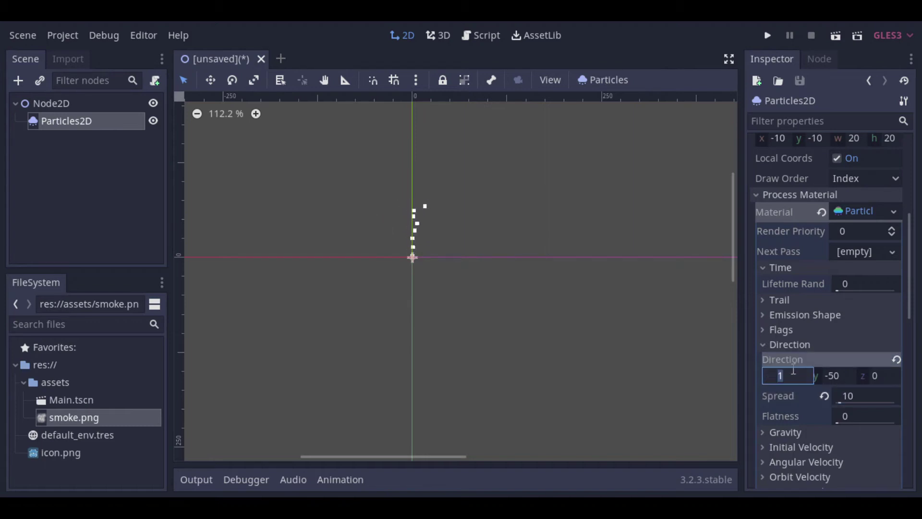
text(0)
key(Return)
click(426, 213)
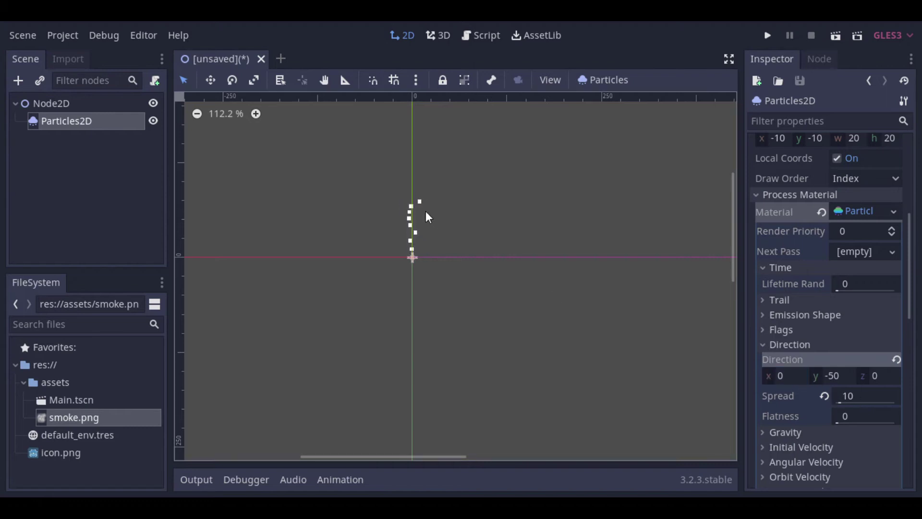
click(762, 344)
Switch the emission shape to Box with extents x 20 and y 1.
click(768, 318)
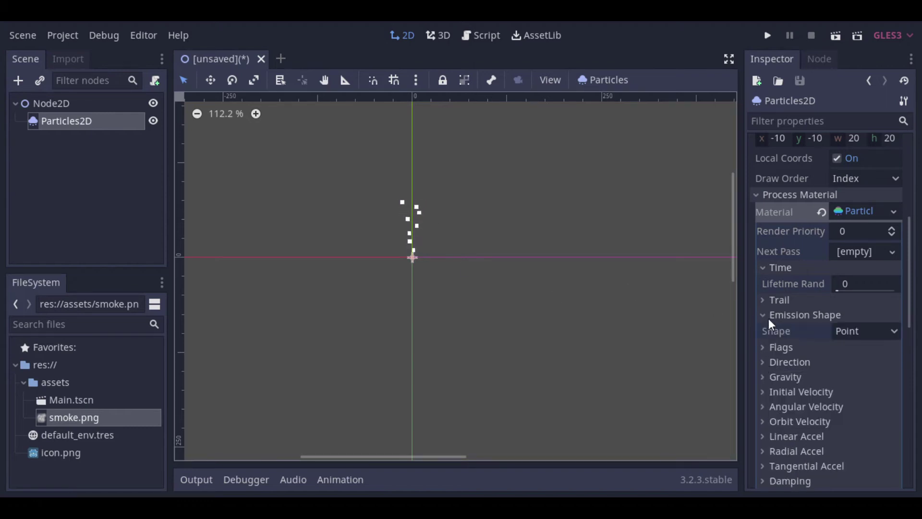
click(895, 331)
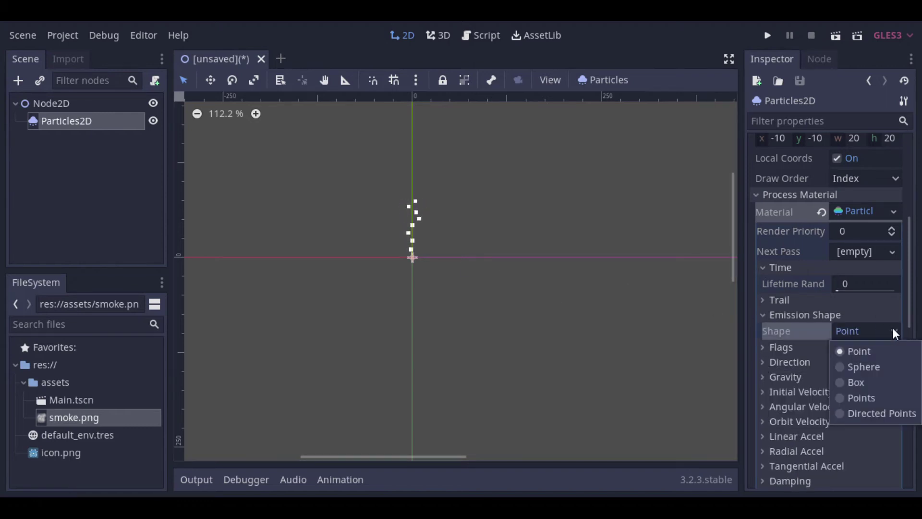
click(840, 383)
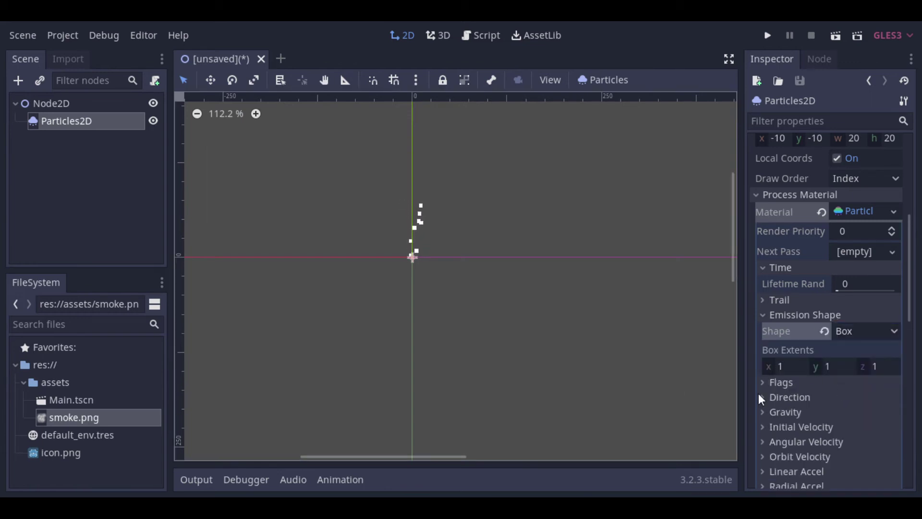
click(799, 366)
text(2)
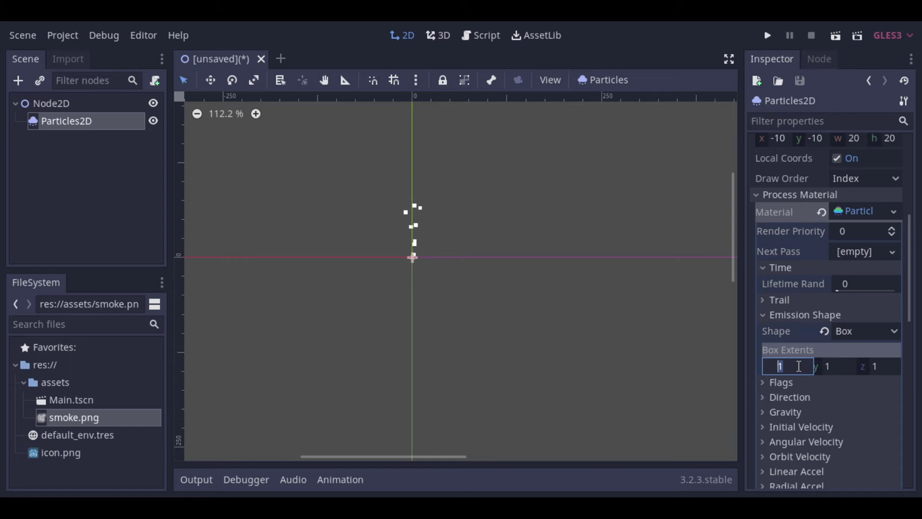
text(0)
key(Return)
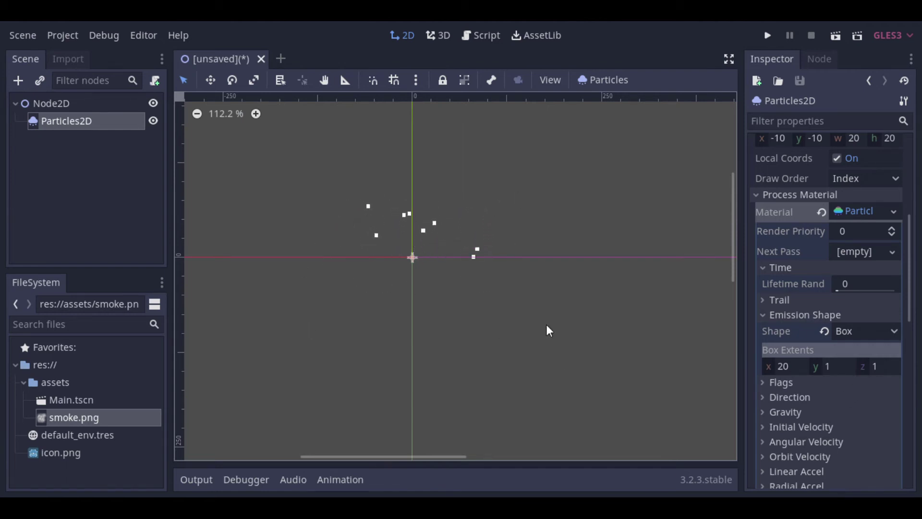
click(836, 366)
text(20)
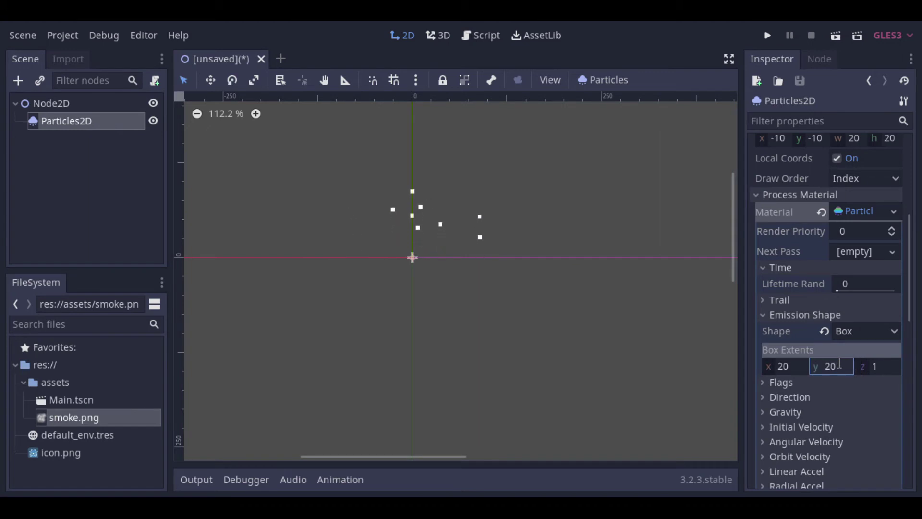
key(Return)
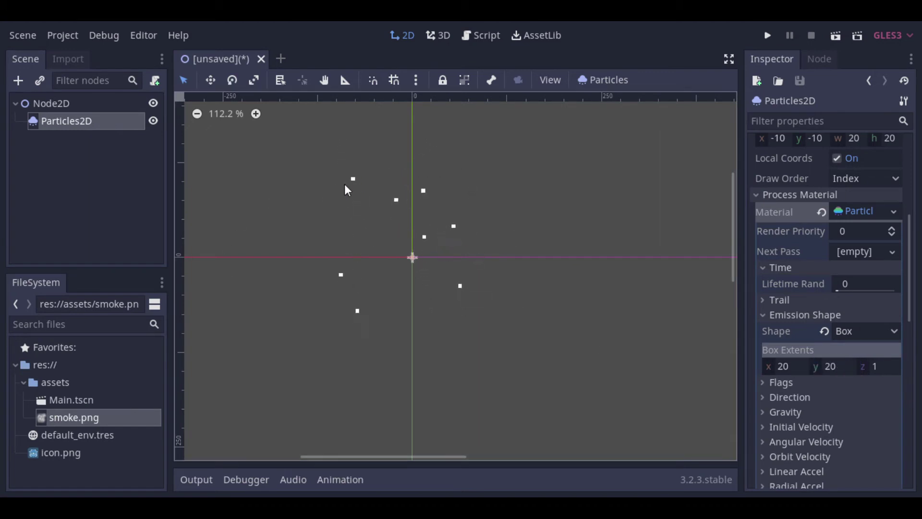
click(844, 368)
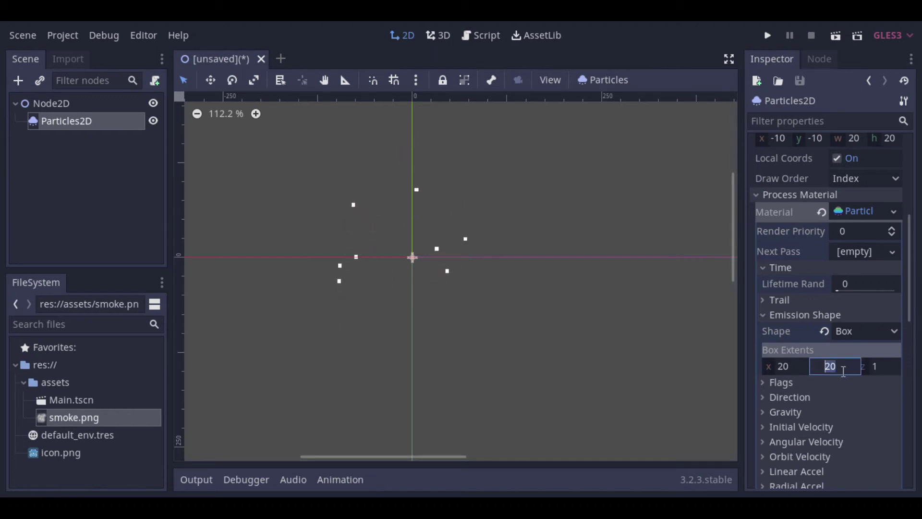
text(1)
key(Return)
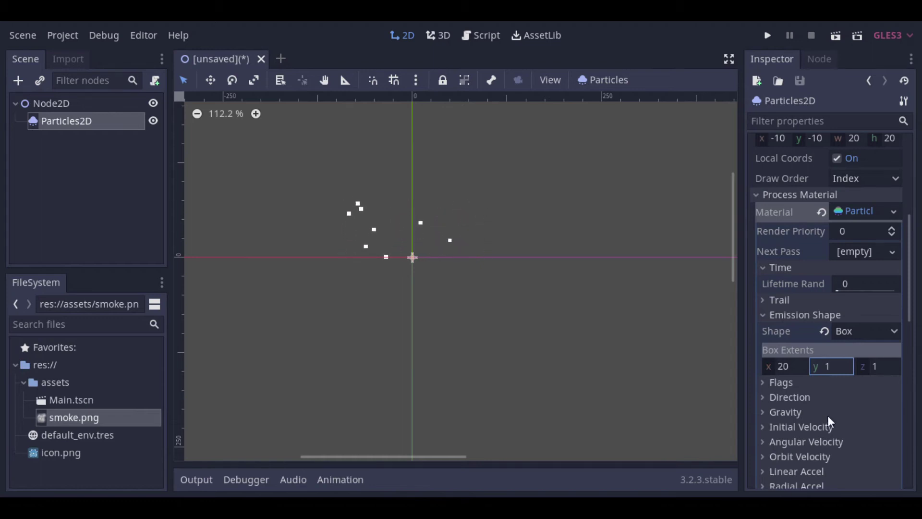
Briefly try a Sphere shape of radius 1, then return to Box with x extent 5.
click(894, 331)
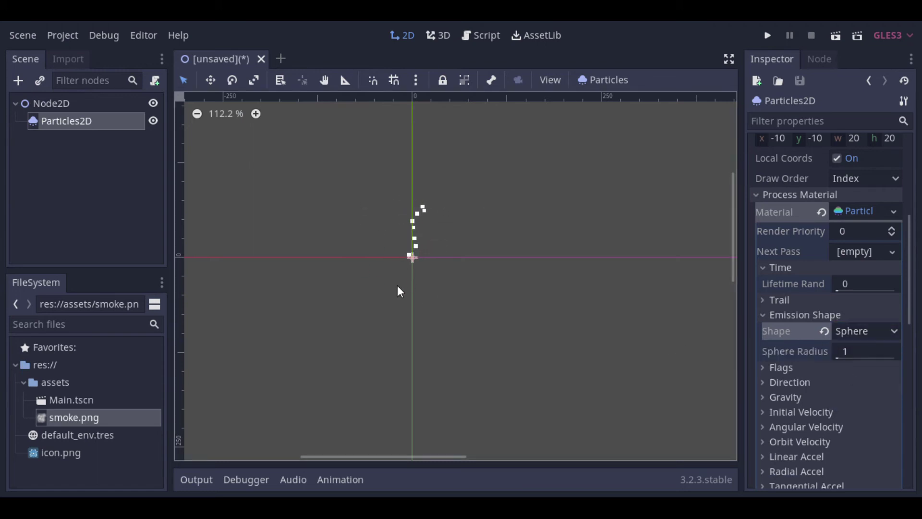
click(858, 352)
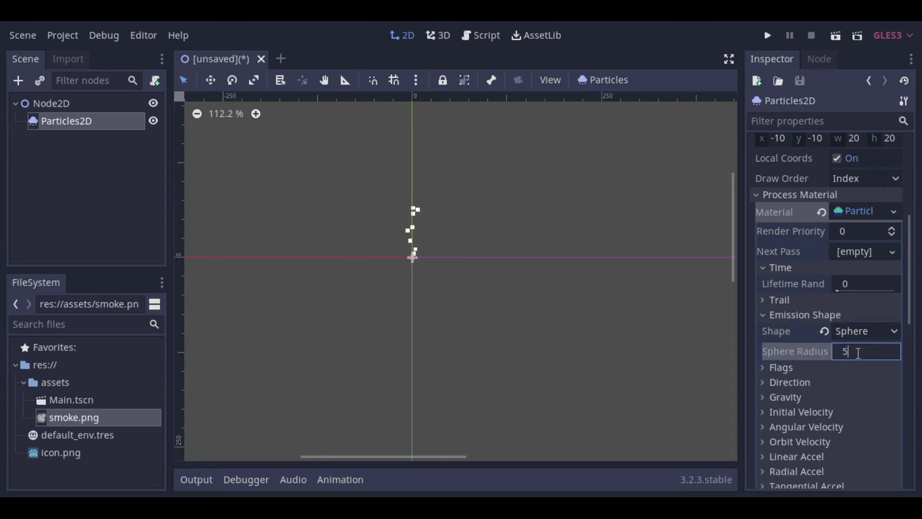
key(BackSpace)
text(1)
click(879, 330)
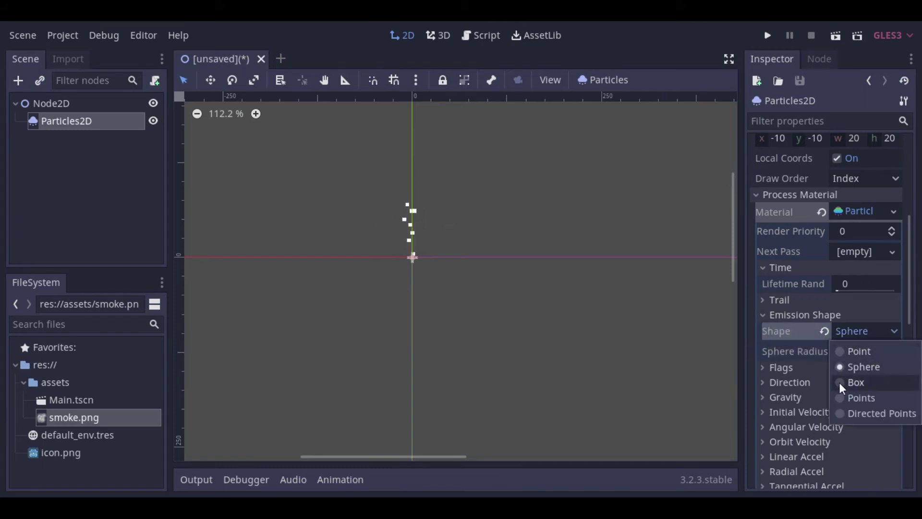
click(856, 383)
click(792, 367)
text(5)
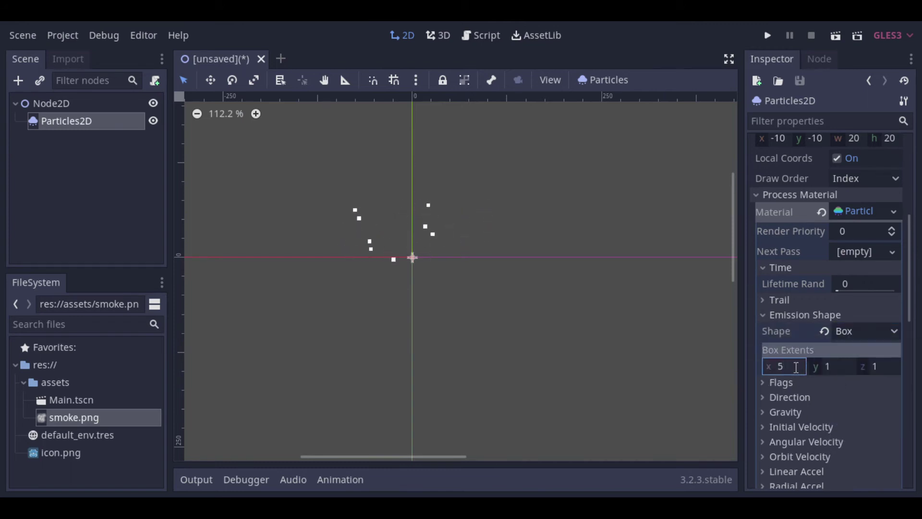
key(Return)
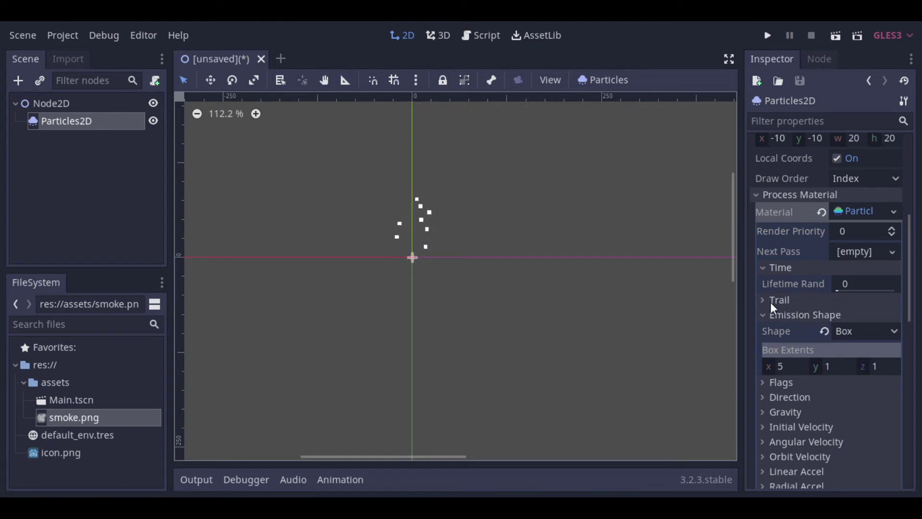
Collapse Emission Shape, expand Trail, and set its Divisor to 10.
click(764, 315)
scroll(807, 346, up, 5)
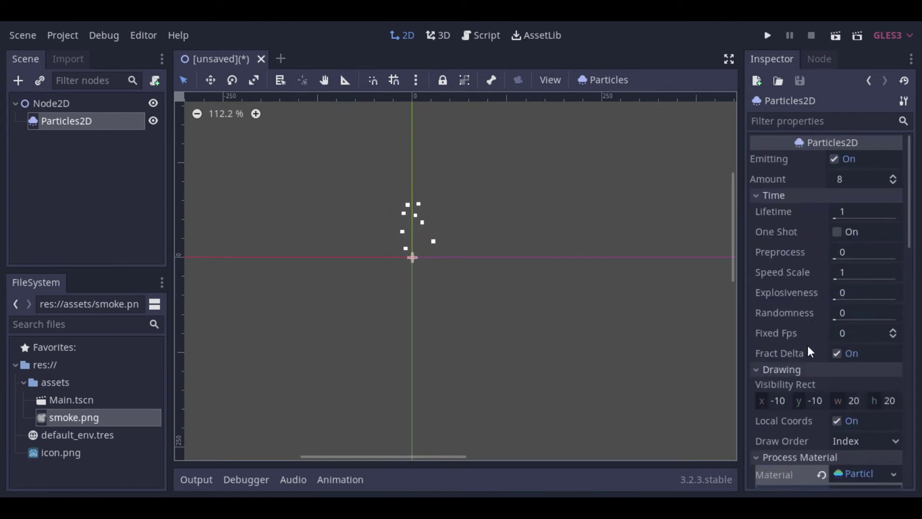
scroll(808, 352, down, 5)
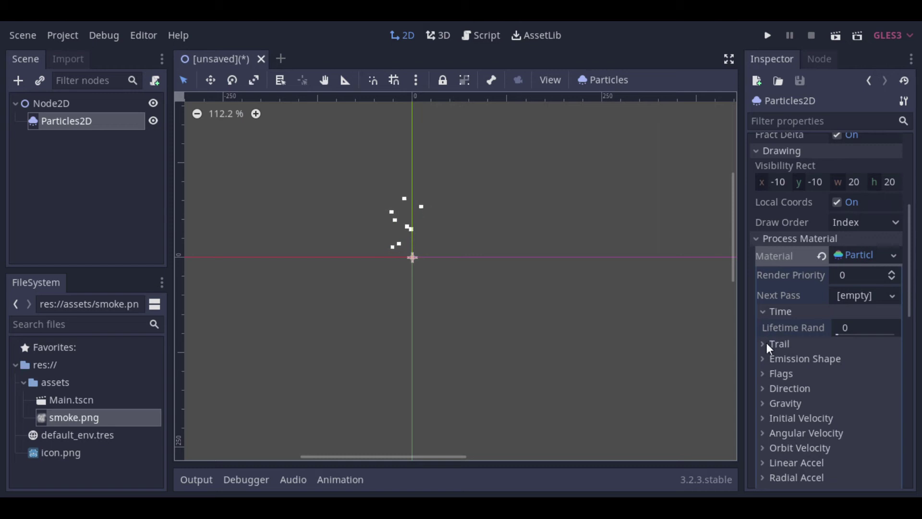
click(767, 343)
scroll(789, 390, up, 5)
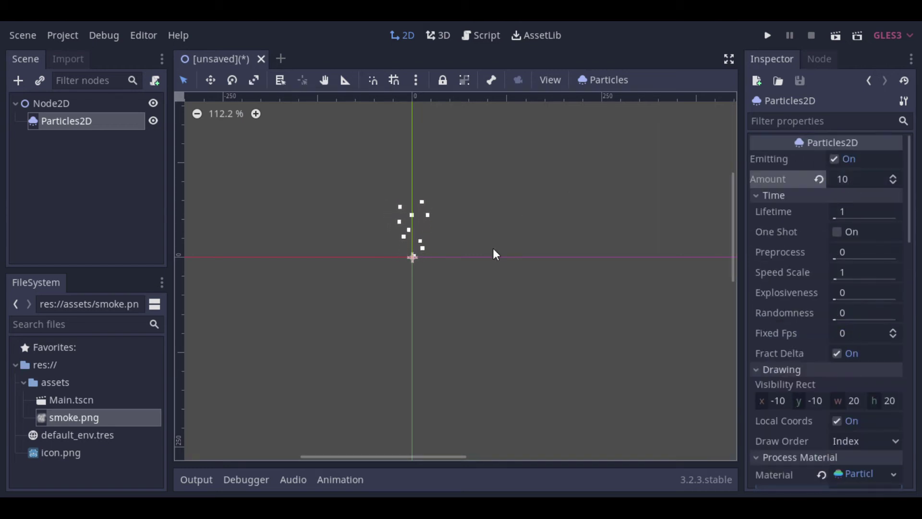
scroll(778, 403, down, 4)
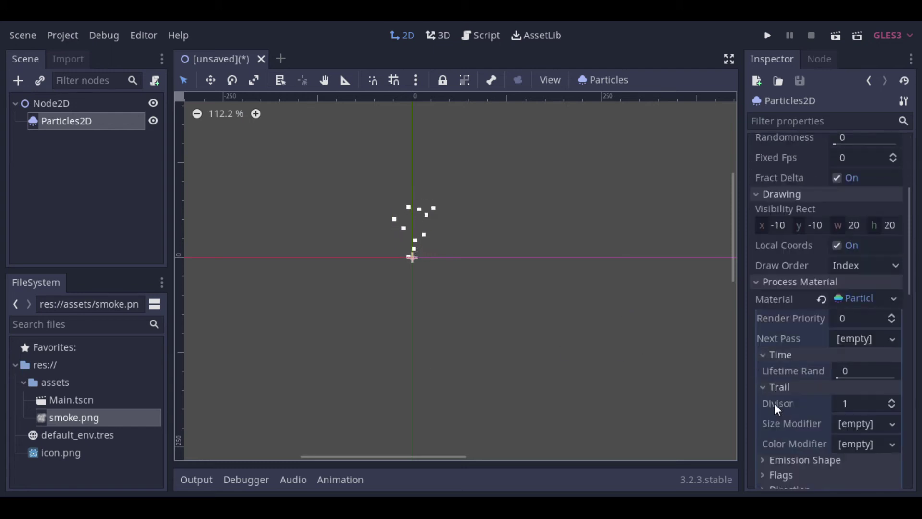
click(862, 405)
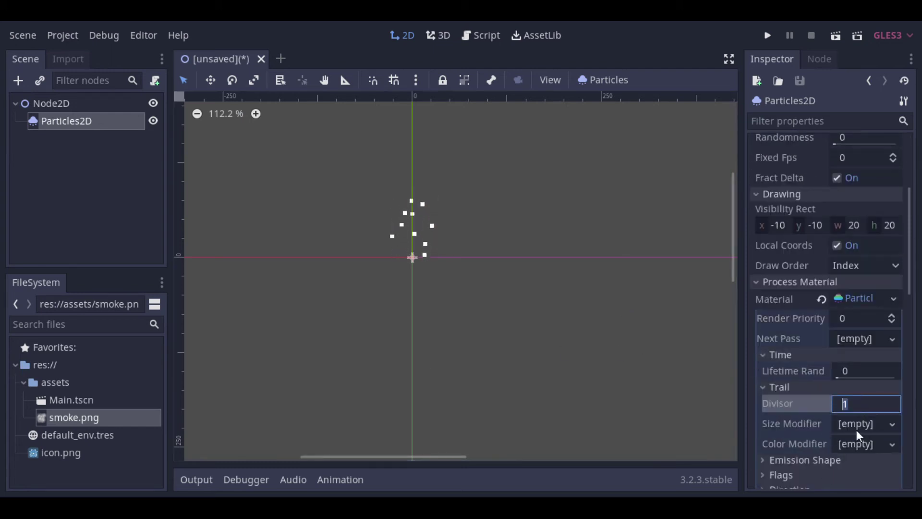
text(10)
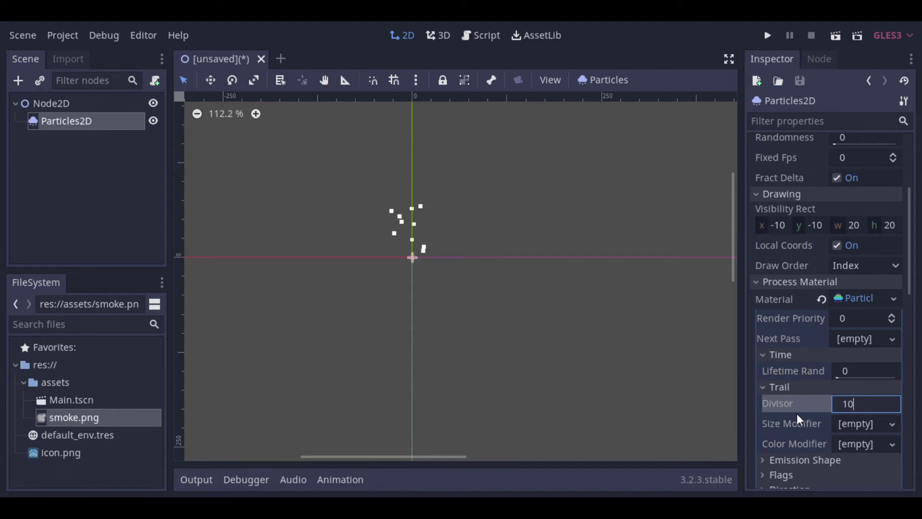
key(Return)
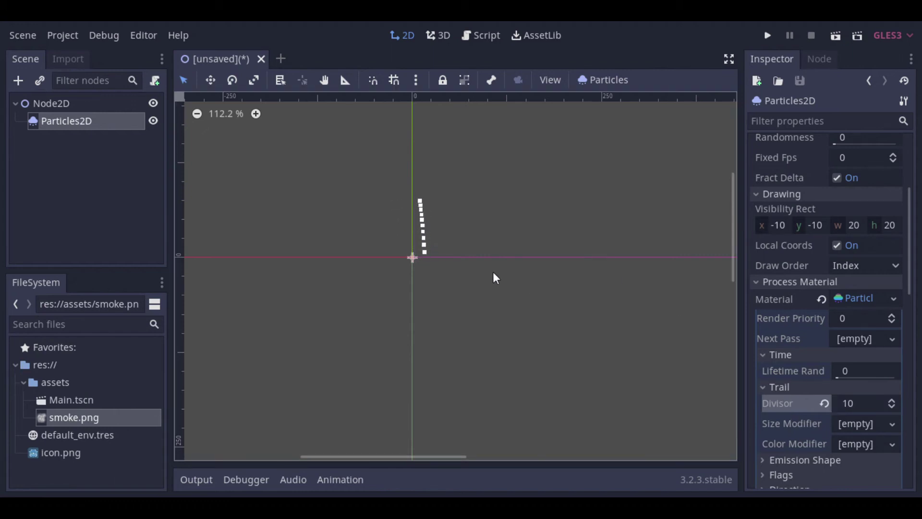
Test a trail Divisor of 5, then restore it to 10.
click(862, 403)
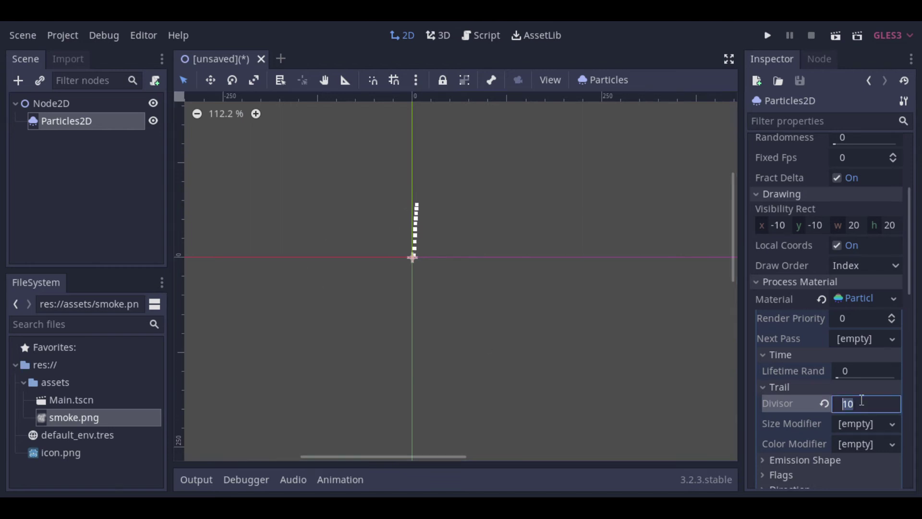
text(5)
key(Return)
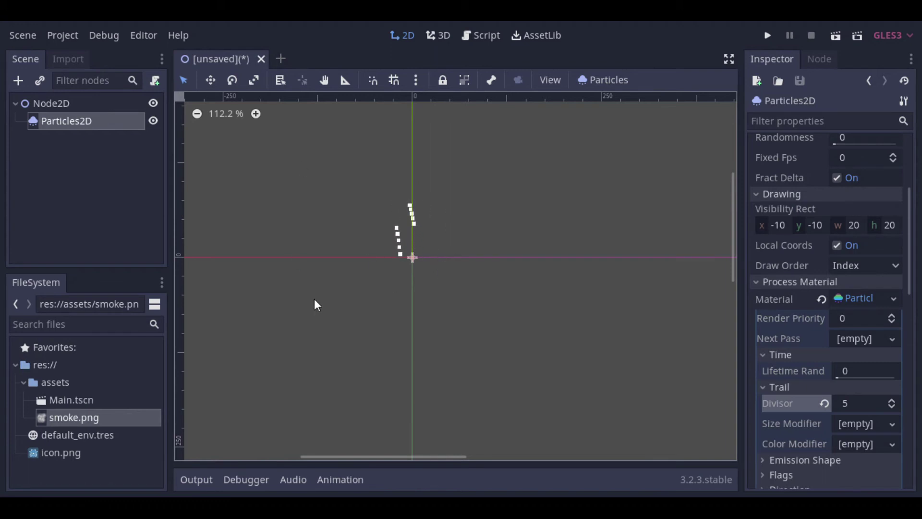
click(859, 402)
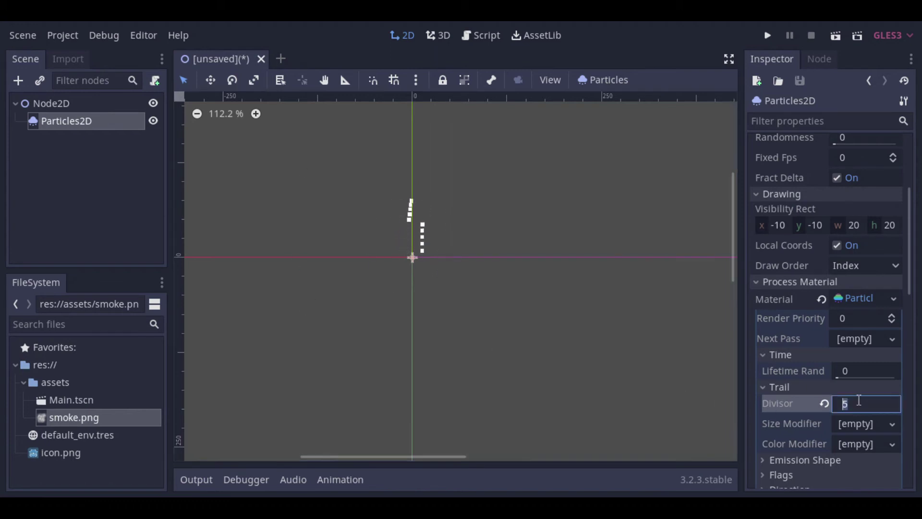
text(10)
key(Return)
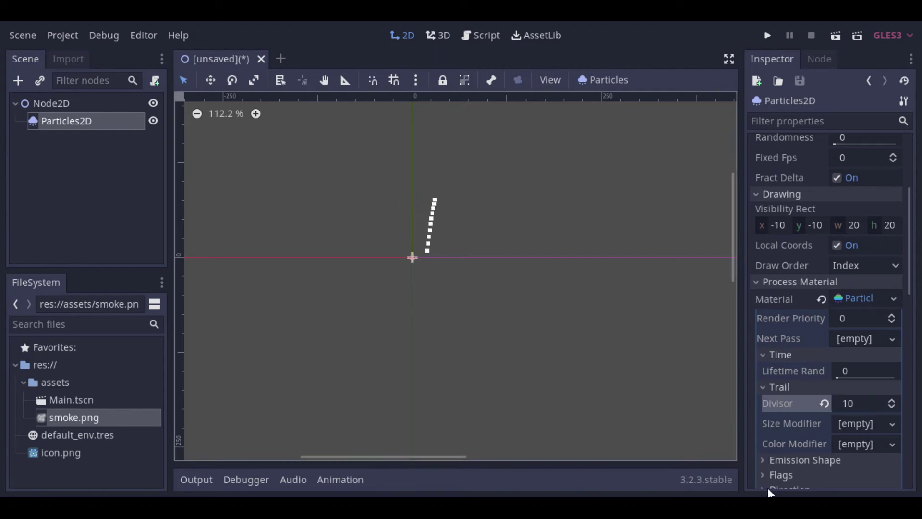
Add a new CurveTexture as the trail Size Modifier and open its curve.
click(878, 425)
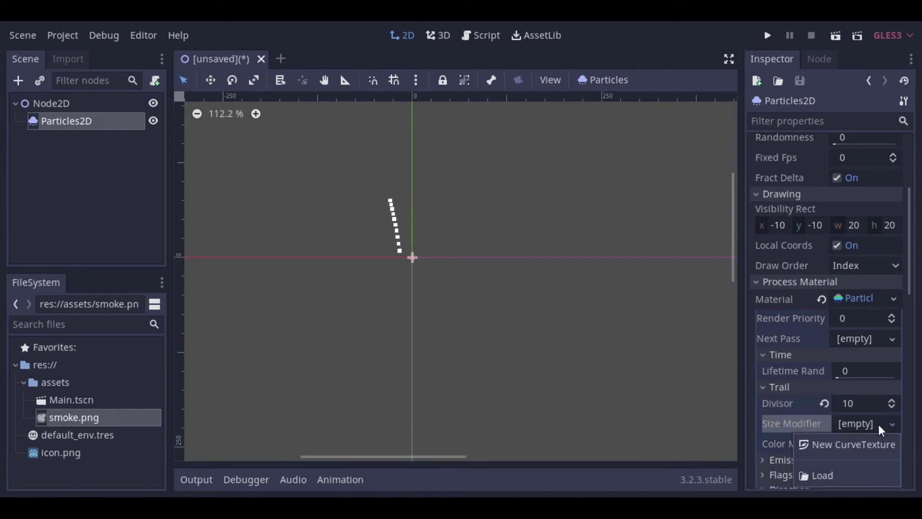
click(845, 447)
scroll(817, 408, down, 3)
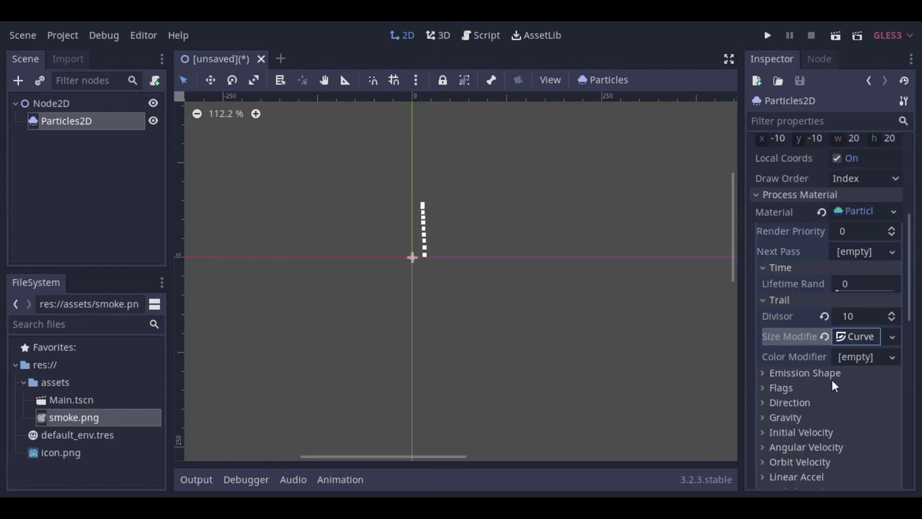
click(850, 336)
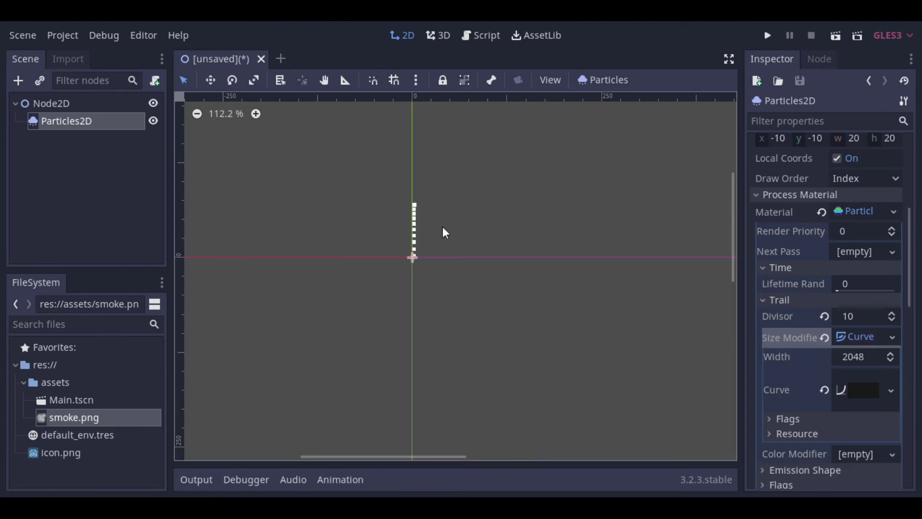
click(853, 389)
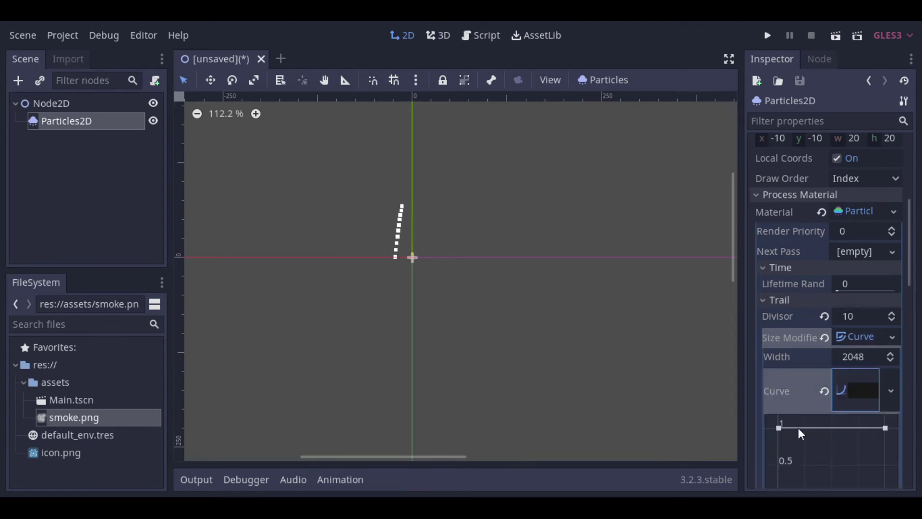
scroll(775, 459, down, 3)
Shape the size curve to start at 1 and end near 0.6.
drag(780, 339, 780, 376)
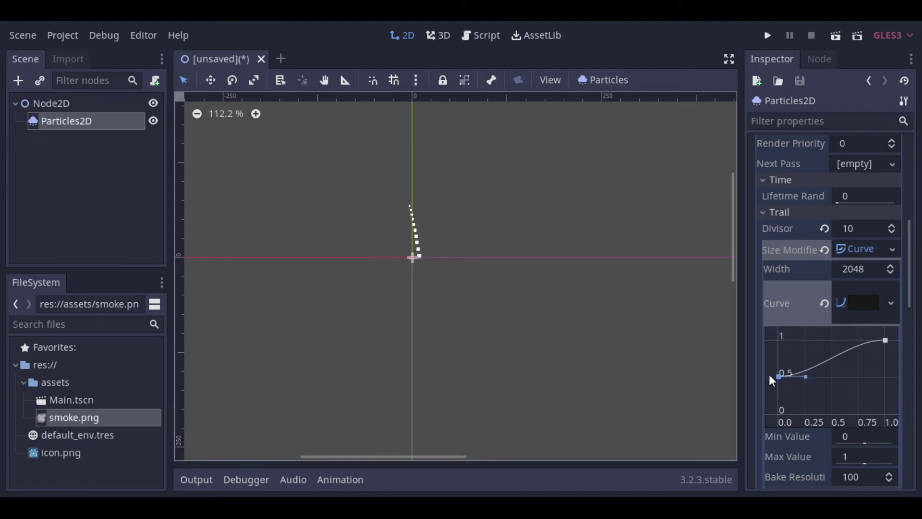
drag(779, 376, 779, 341)
drag(887, 341, 887, 371)
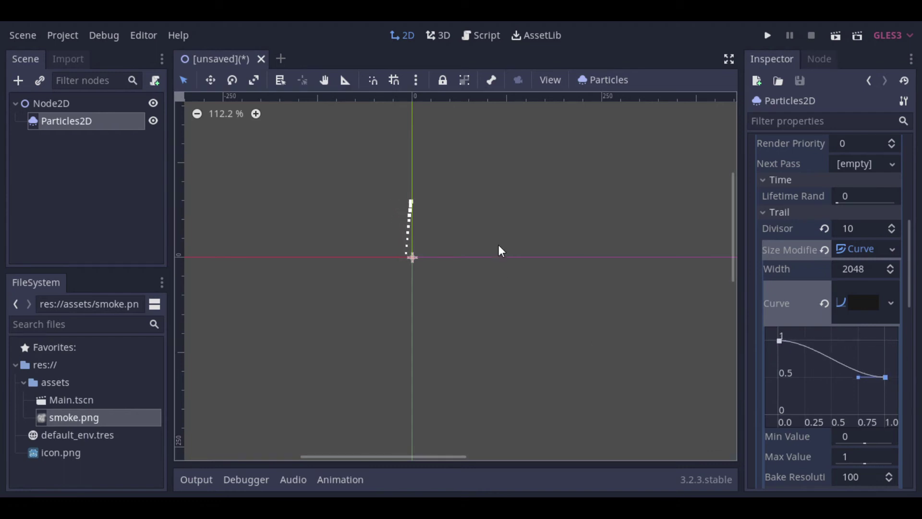
scroll(410, 224, up, 2)
scroll(419, 200, up, 1)
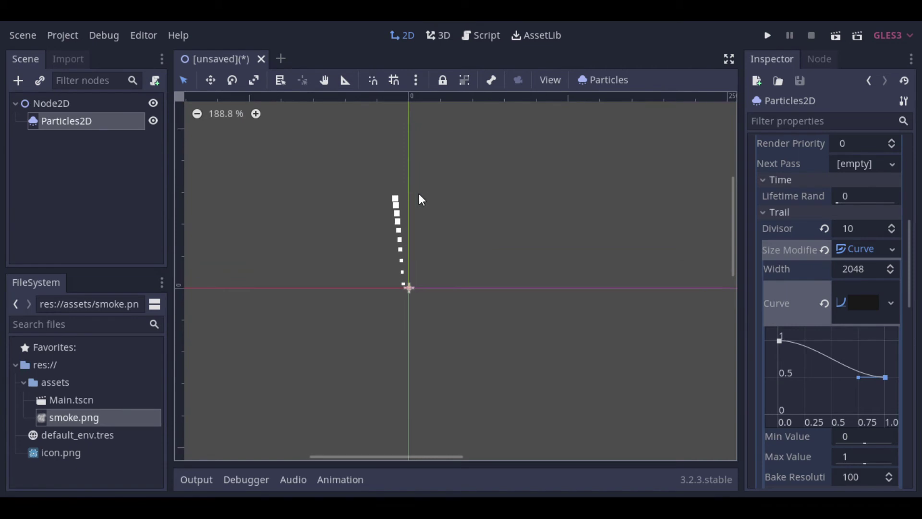
scroll(332, 202, up, 2)
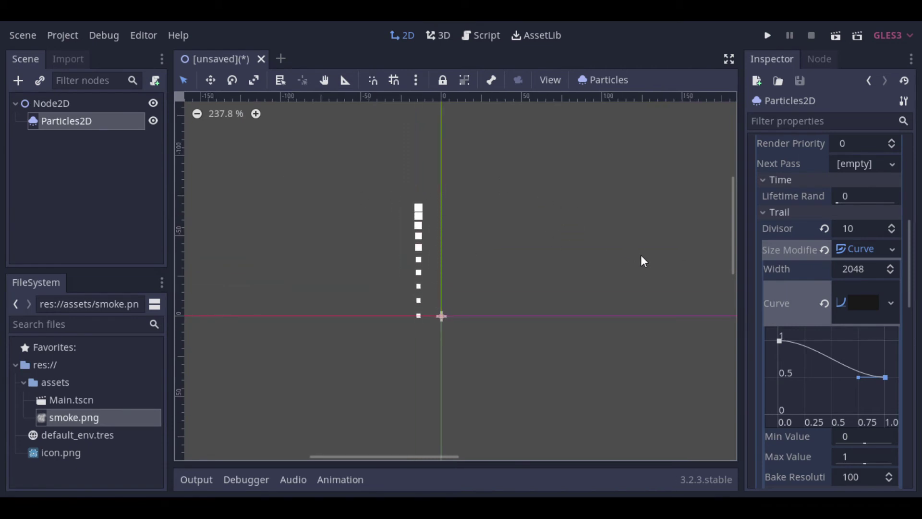
drag(887, 376, 887, 362)
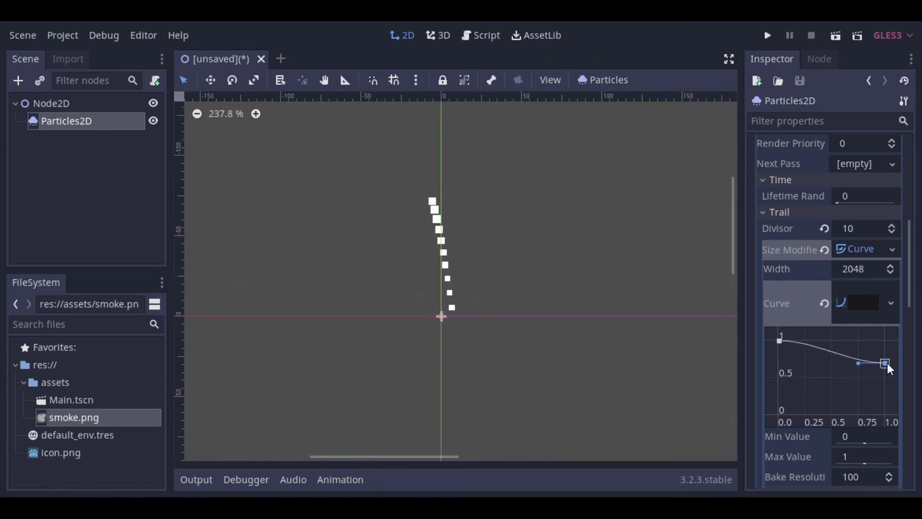
scroll(821, 387, down, 1)
scroll(774, 402, down, 1)
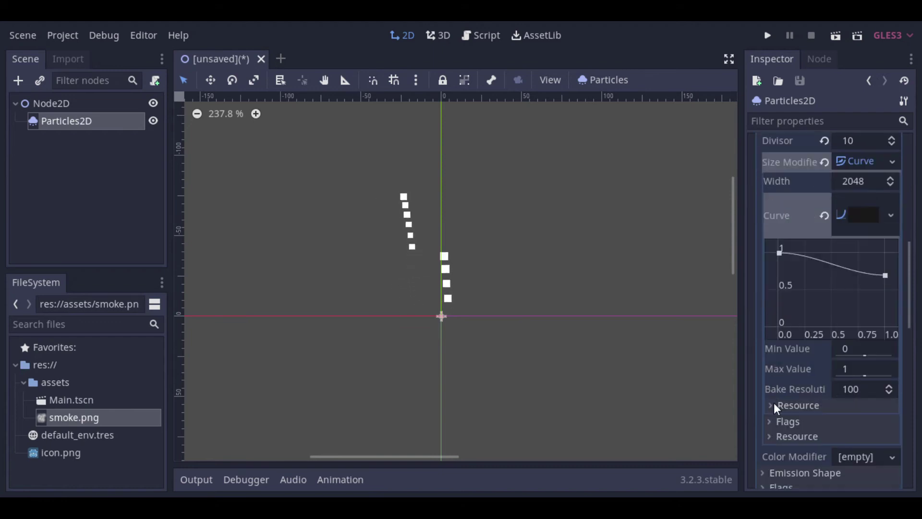
scroll(788, 430, down, 1)
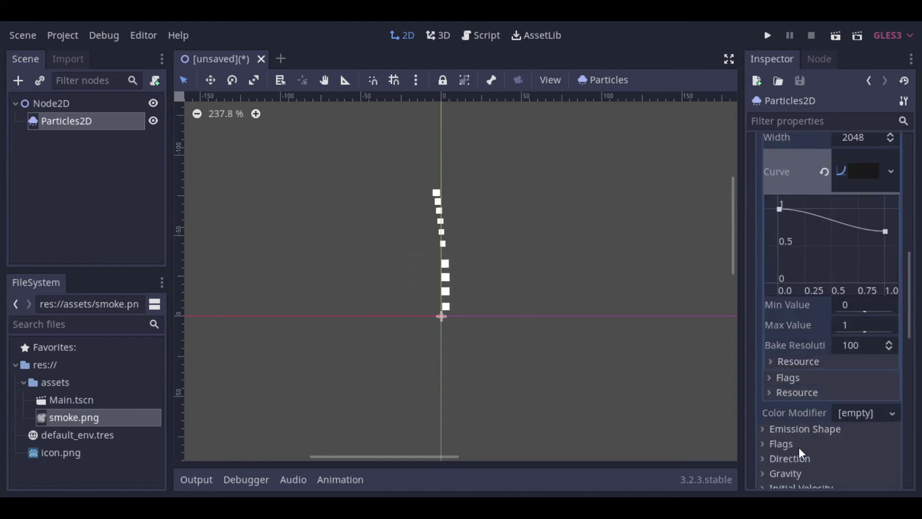
Add a GradientTexture with a new Gradient as the trail Color Modifier.
click(893, 414)
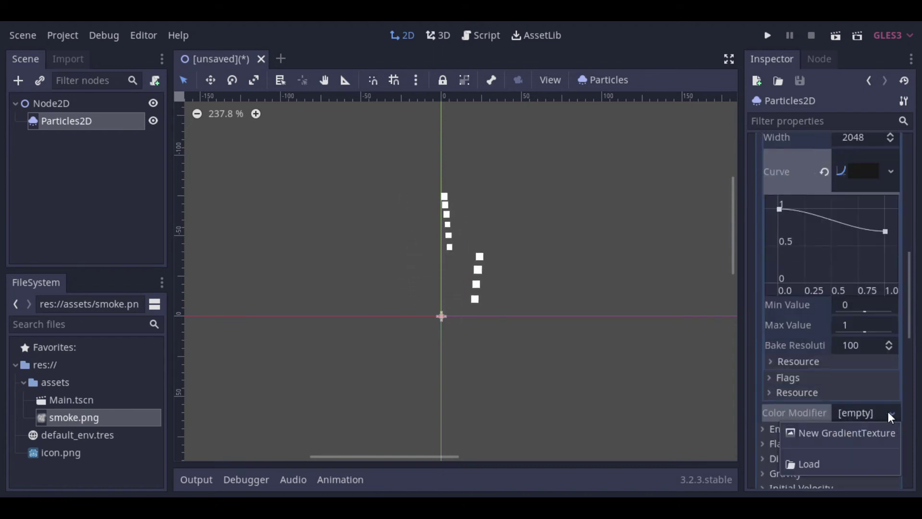
click(881, 433)
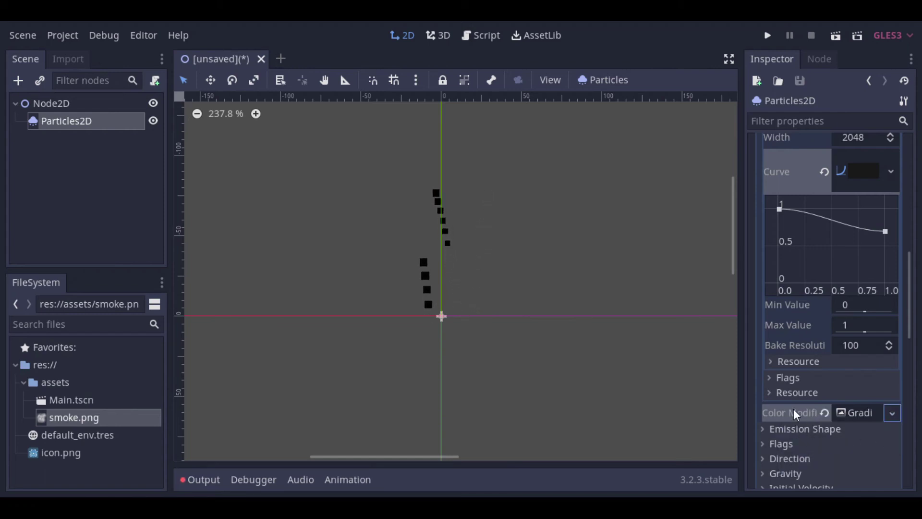
scroll(794, 408, down, 1)
click(872, 370)
scroll(818, 440, down, 1)
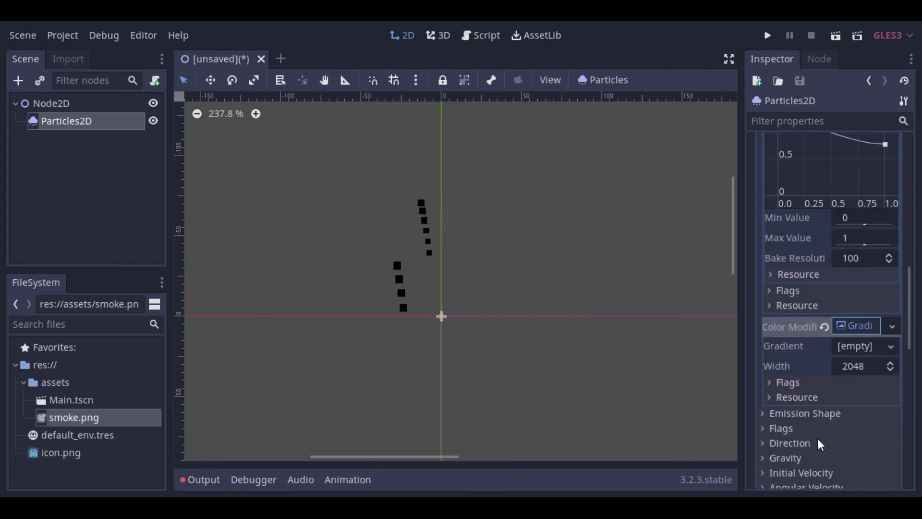
click(864, 344)
click(839, 367)
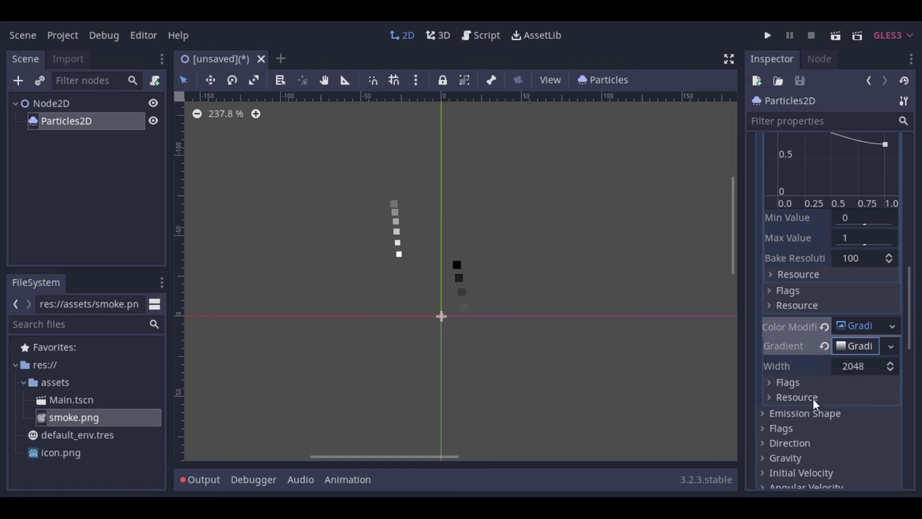
click(851, 347)
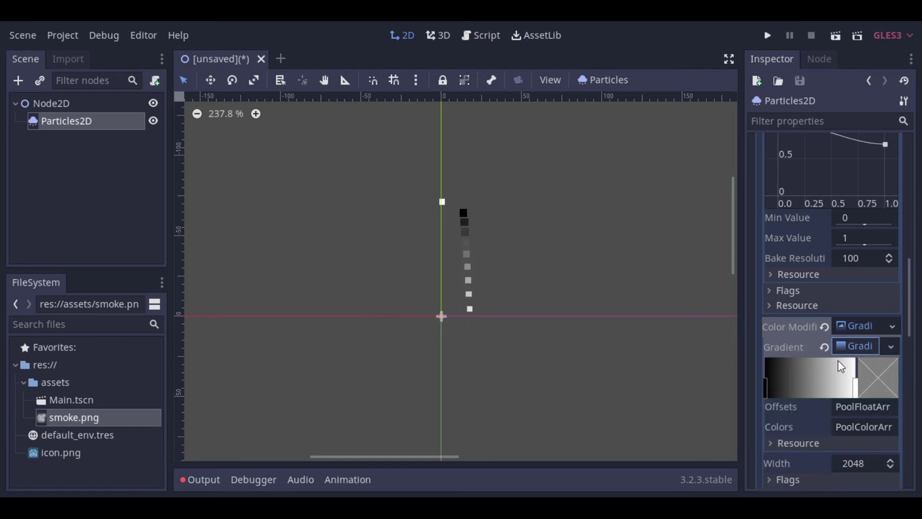
Color the gradient's right end green and its left end bright purple.
double_click(855, 387)
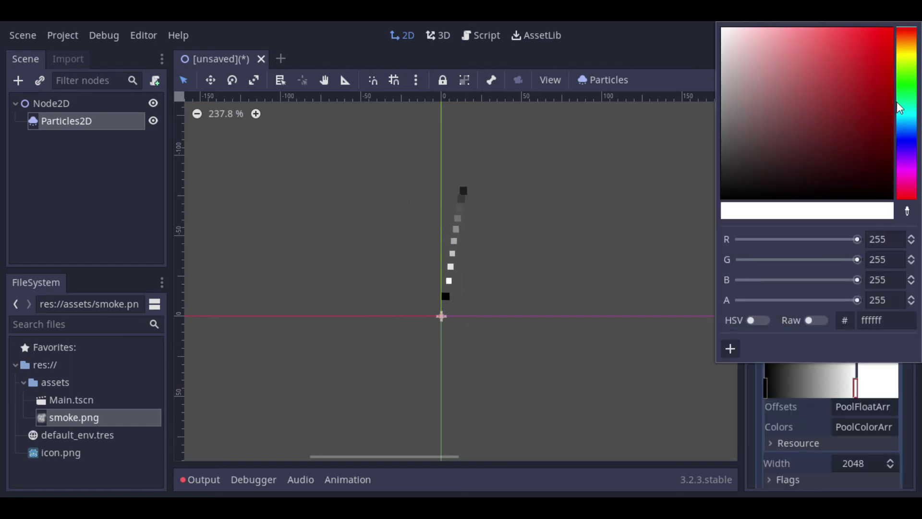
drag(900, 108, 867, 77)
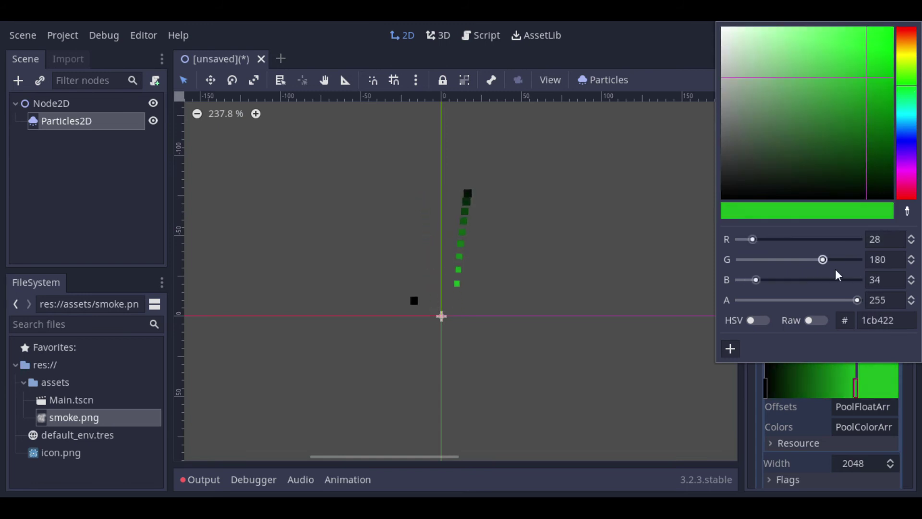
click(766, 391)
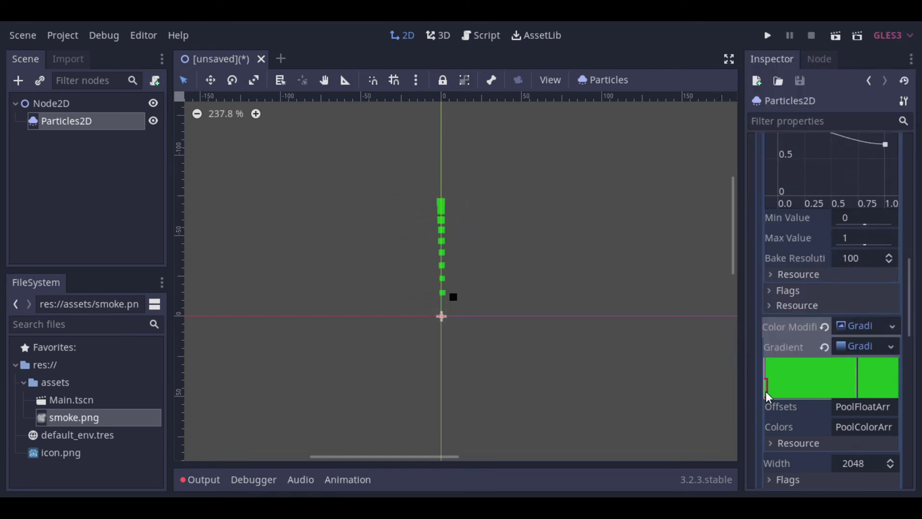
double_click(765, 392)
click(912, 156)
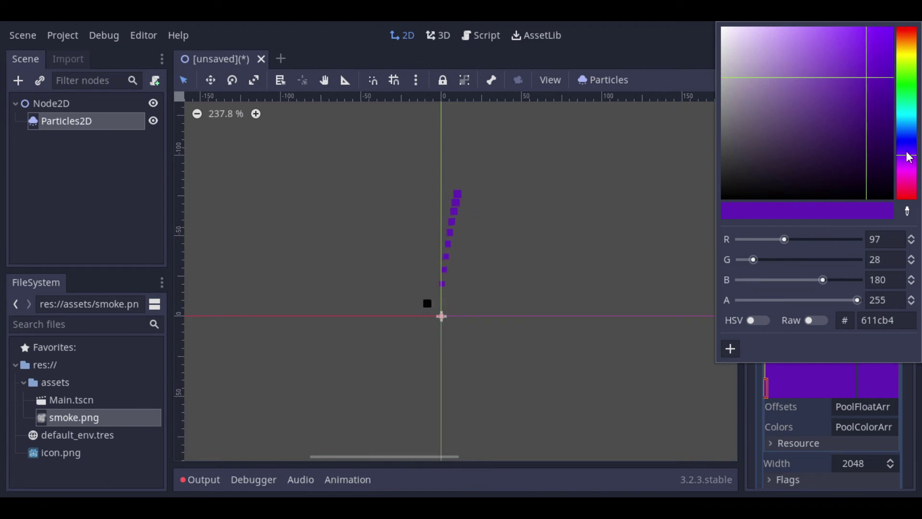
drag(858, 63, 869, 63)
Add a light green stop near the right end and remove a stray stop.
click(806, 391)
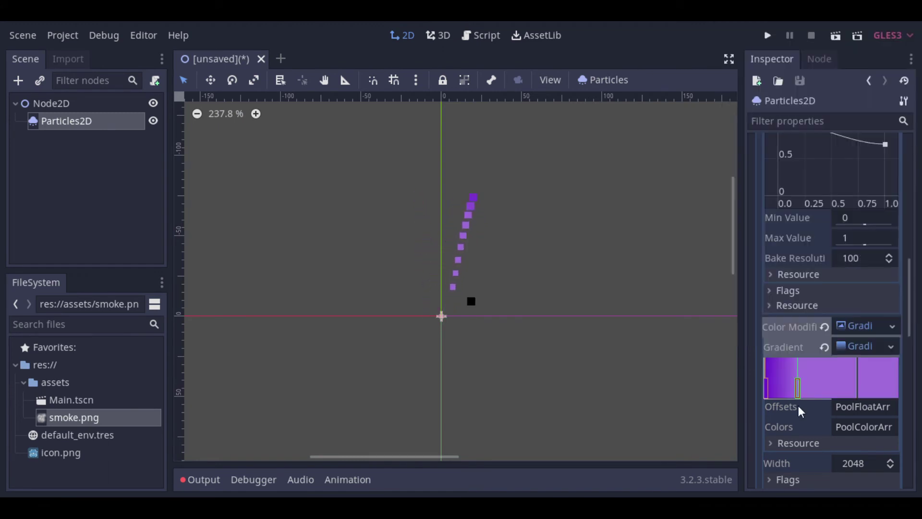
drag(798, 380, 842, 382)
double_click(855, 387)
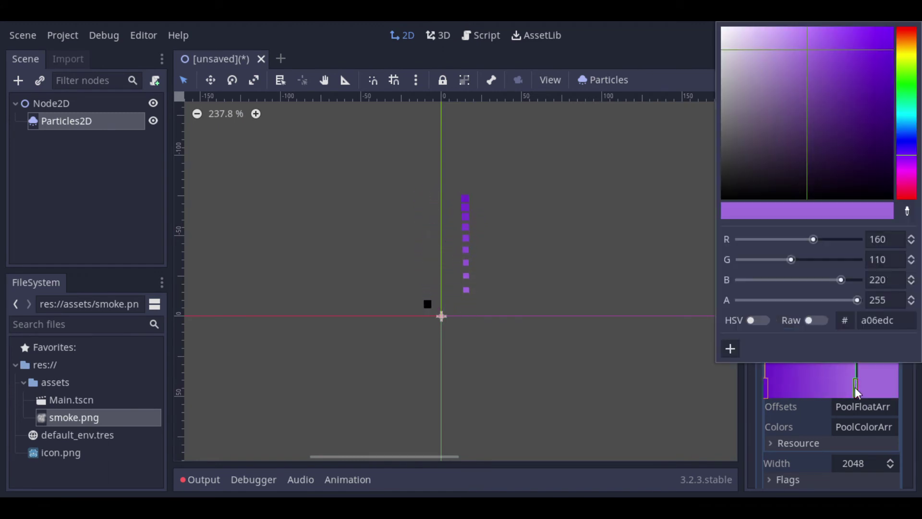
click(909, 87)
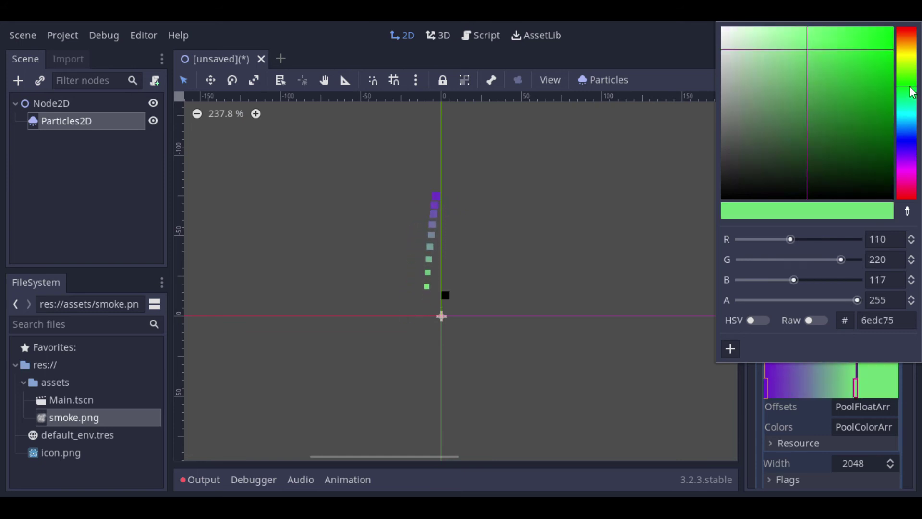
click(809, 49)
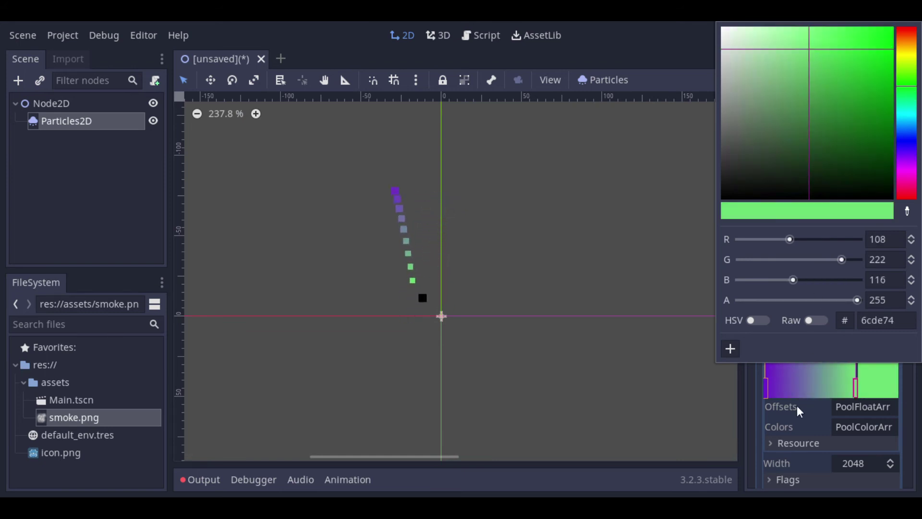
click(525, 270)
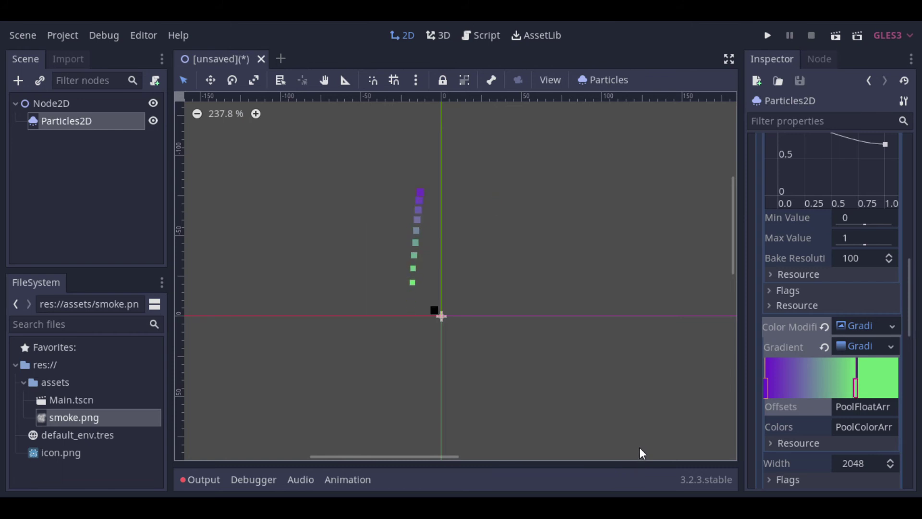
scroll(777, 408, down, 2)
mouse_move(856, 348)
mouse_down()
mouse_move(845, 347)
mouse_move(858, 347)
mouse_up()
click(765, 347)
drag(765, 348, 782, 349)
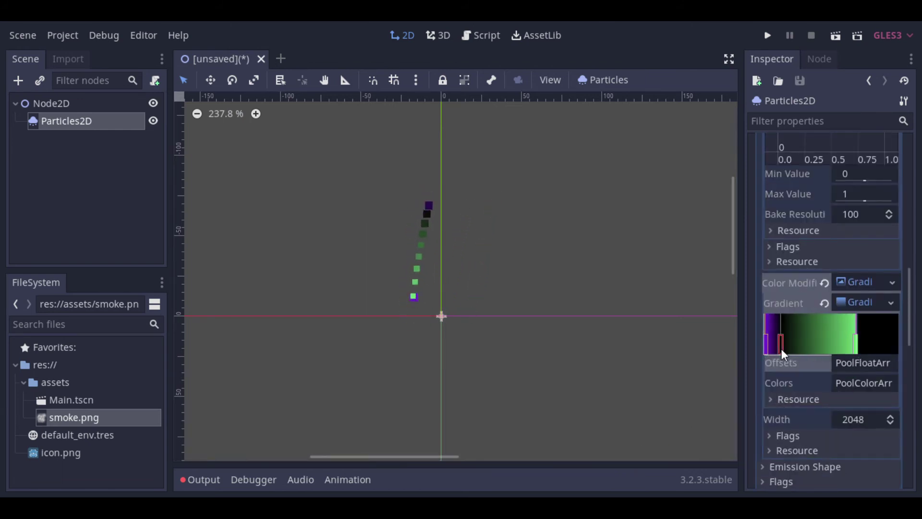
right_click(782, 349)
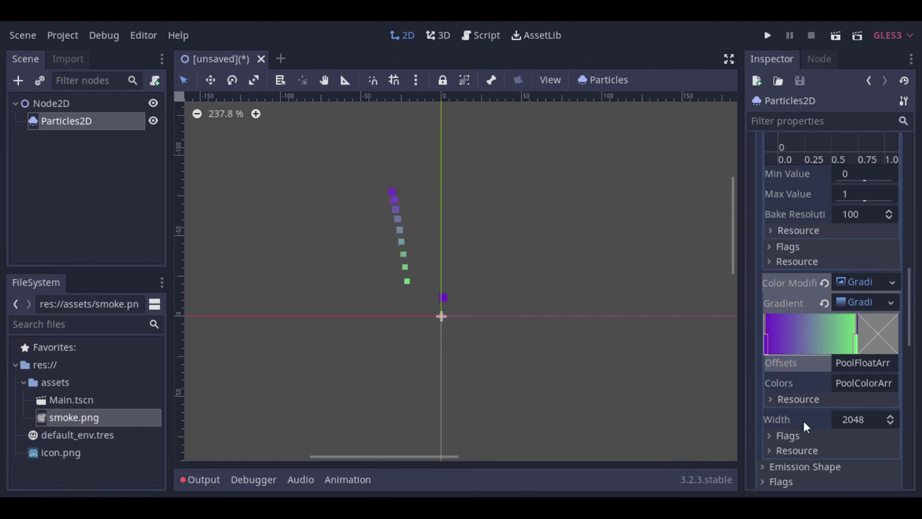
Try Direction x at 20, then reset it to 0.
scroll(776, 403, down, 5)
click(768, 335)
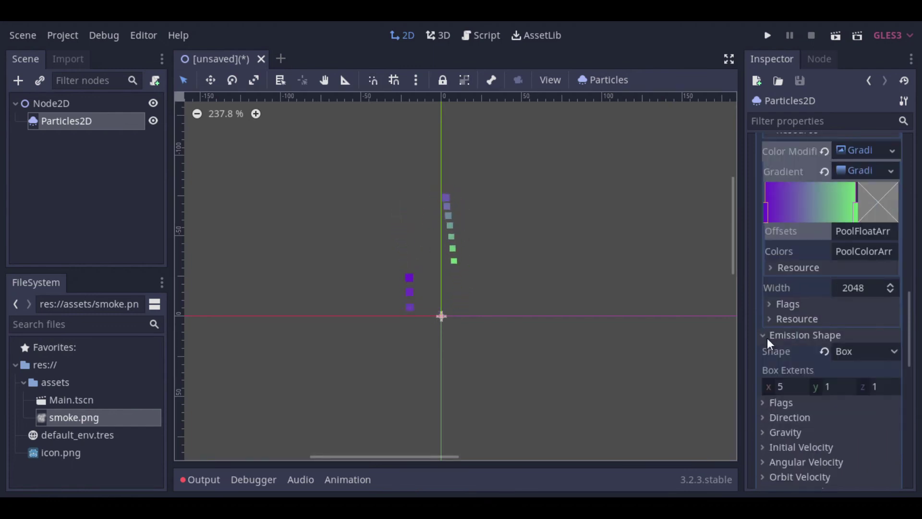
click(768, 337)
scroll(785, 379, down, 2)
click(768, 320)
click(791, 353)
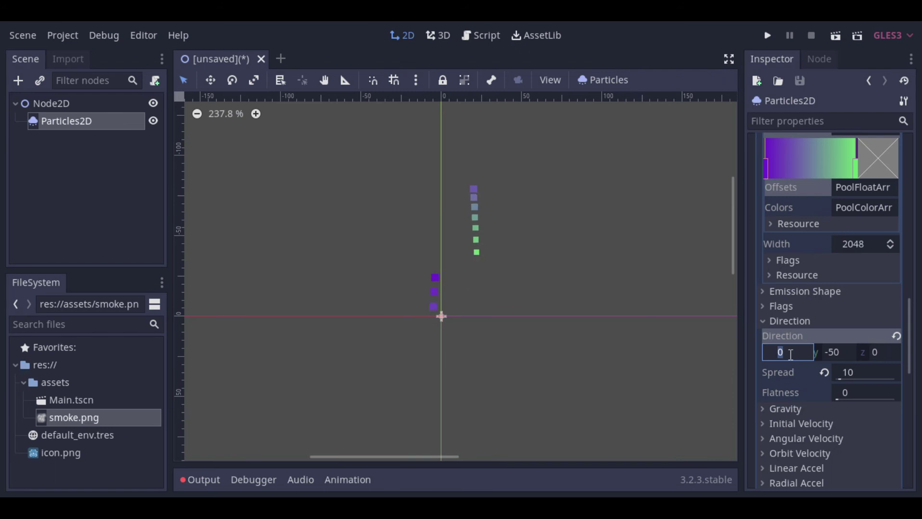
text(20)
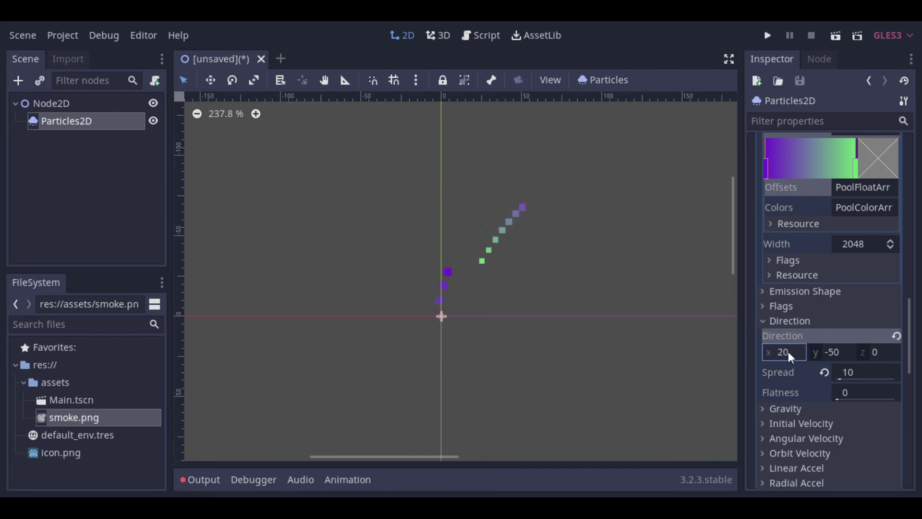
double_click(789, 352)
text(0)
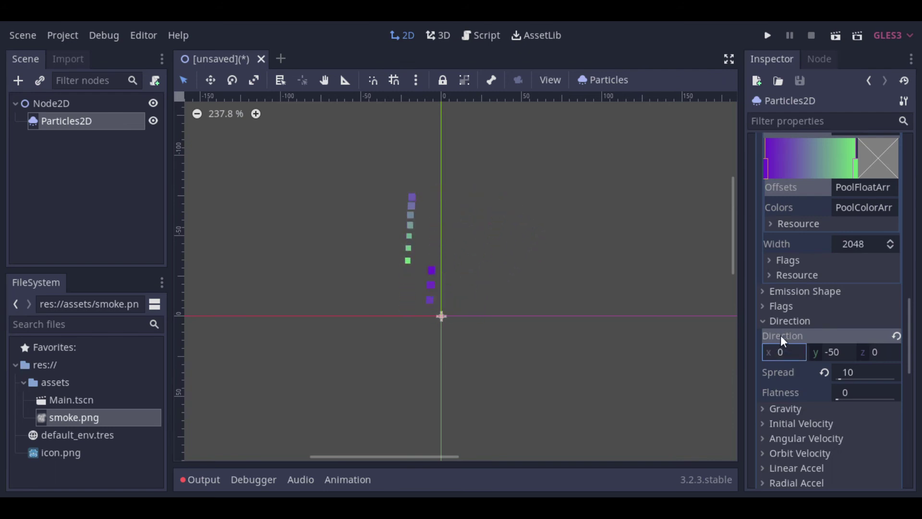
Set Gravity x to 10, then lower it to 5.
scroll(788, 384, down, 4)
click(784, 321)
click(800, 353)
text(10)
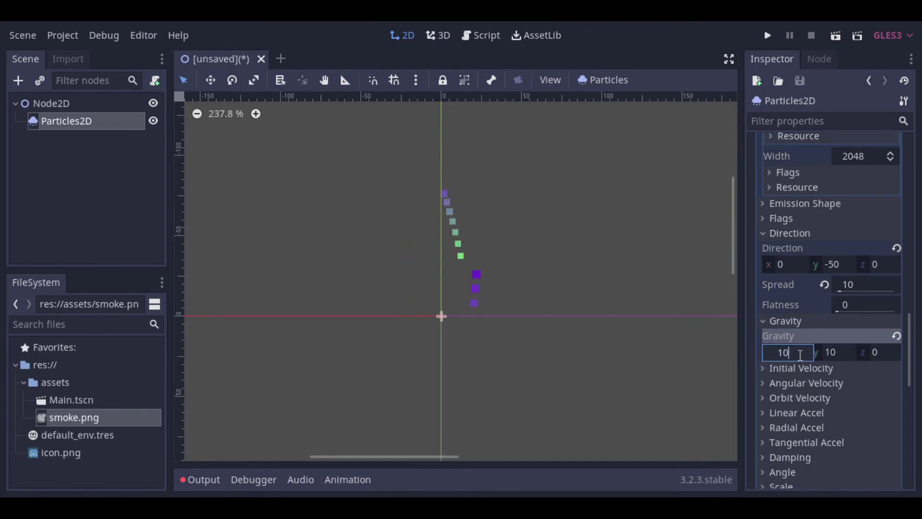
key(Return)
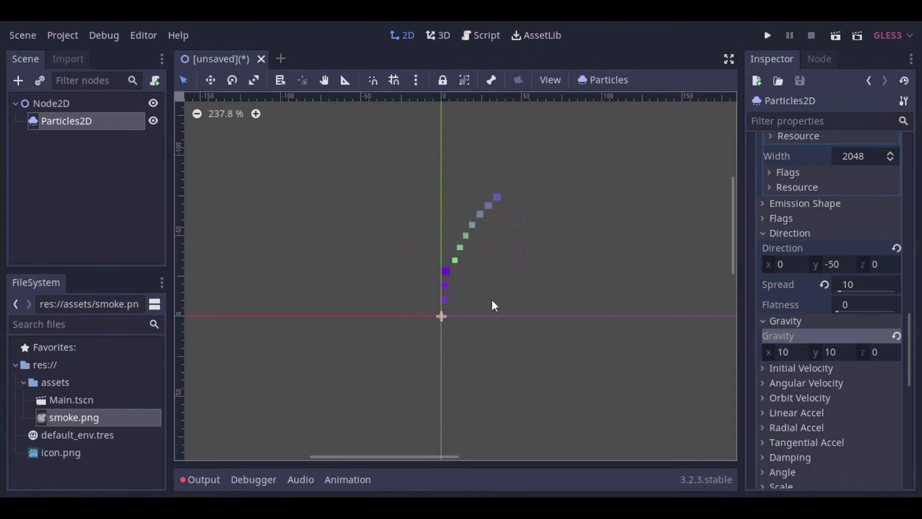
click(791, 353)
text(5)
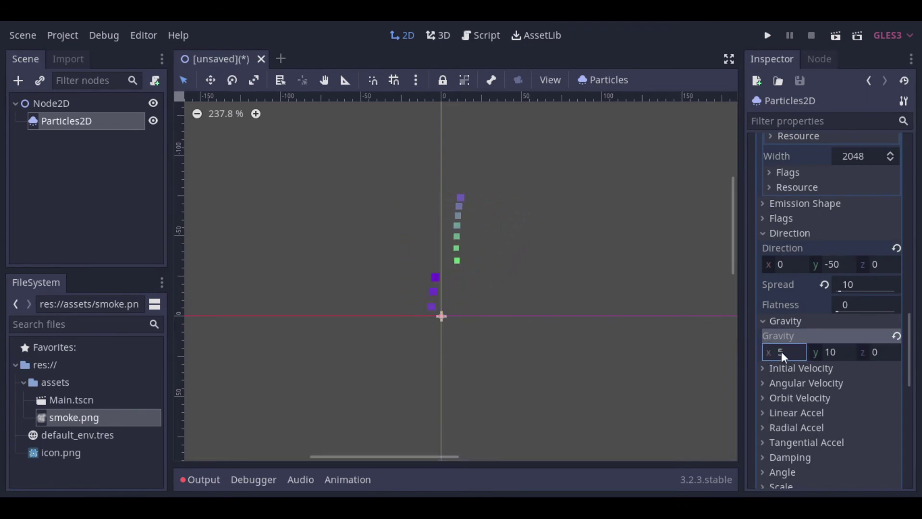
click(766, 321)
Try Initial Velocity values 10 and 30, then set it back to 20.
scroll(535, 295, down, 1)
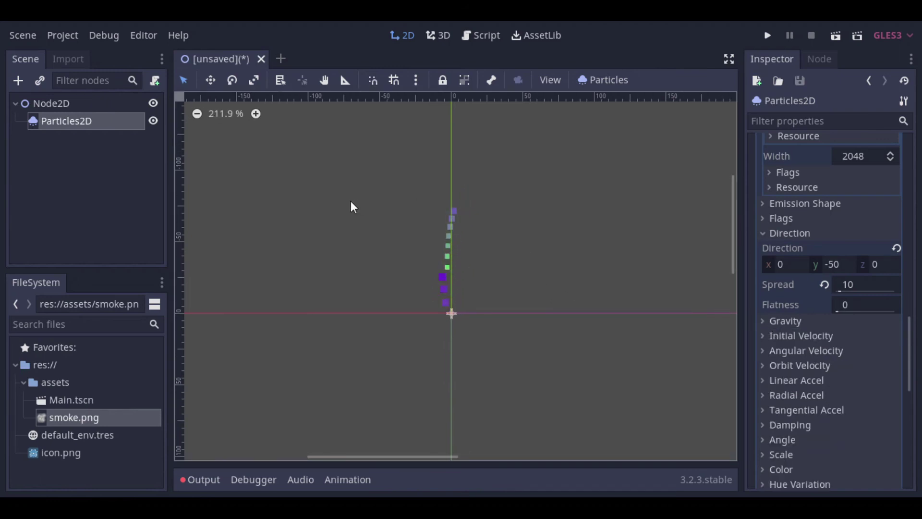
click(756, 336)
click(860, 352)
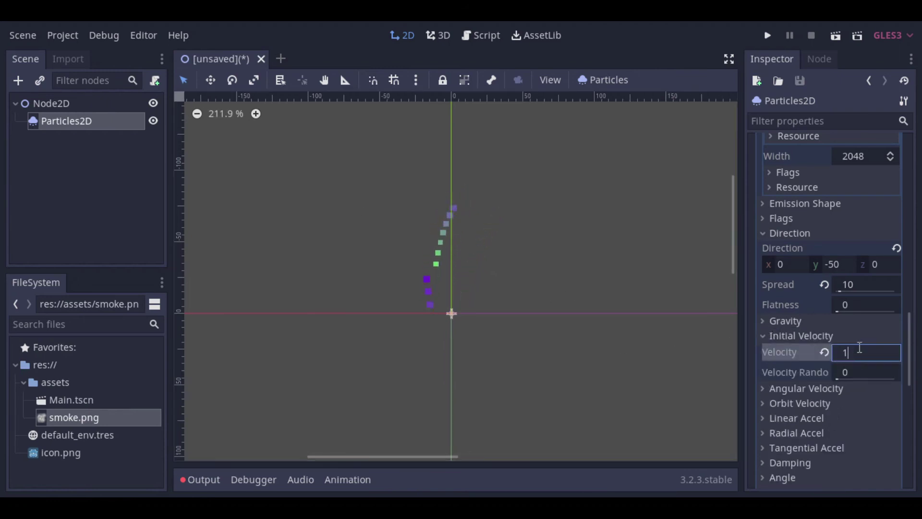
text(10)
double_click(860, 347)
text(30)
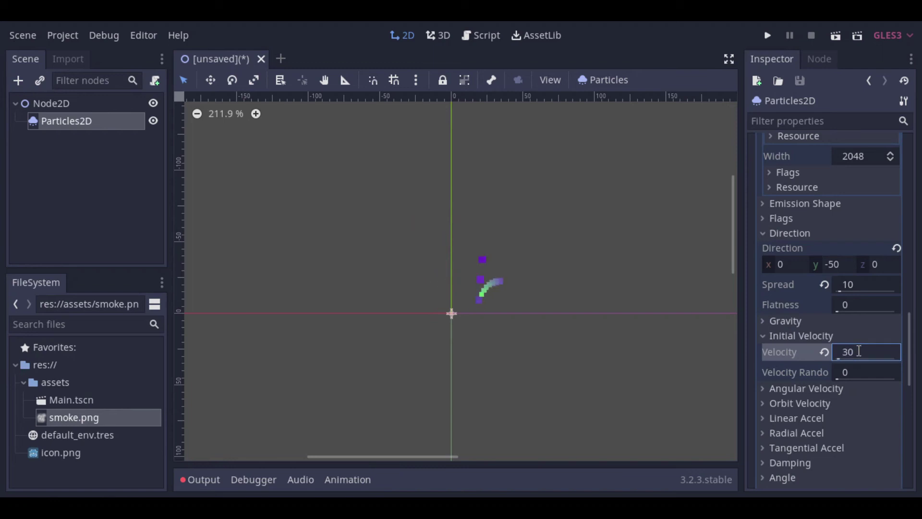
double_click(860, 351)
text(20)
click(764, 337)
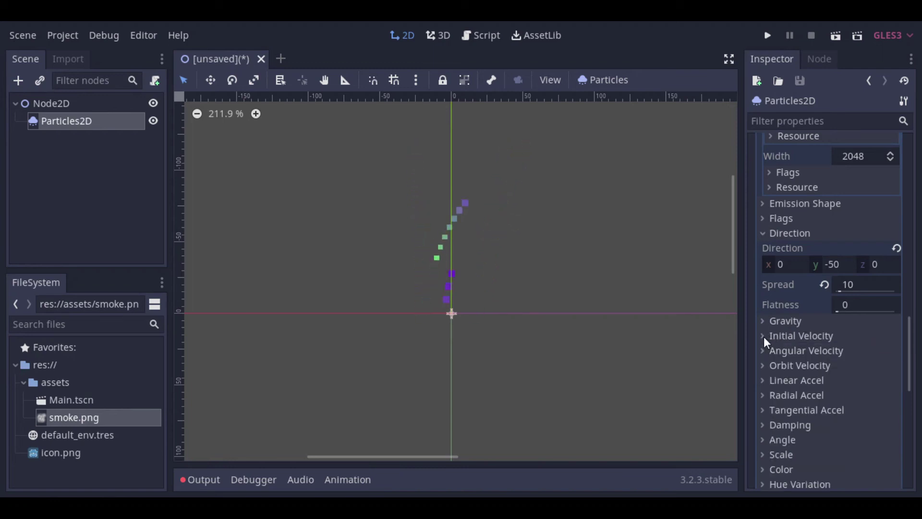
Lower the trail Divisor from 10 to 1 and collapse Trail.
scroll(867, 232, up, 10)
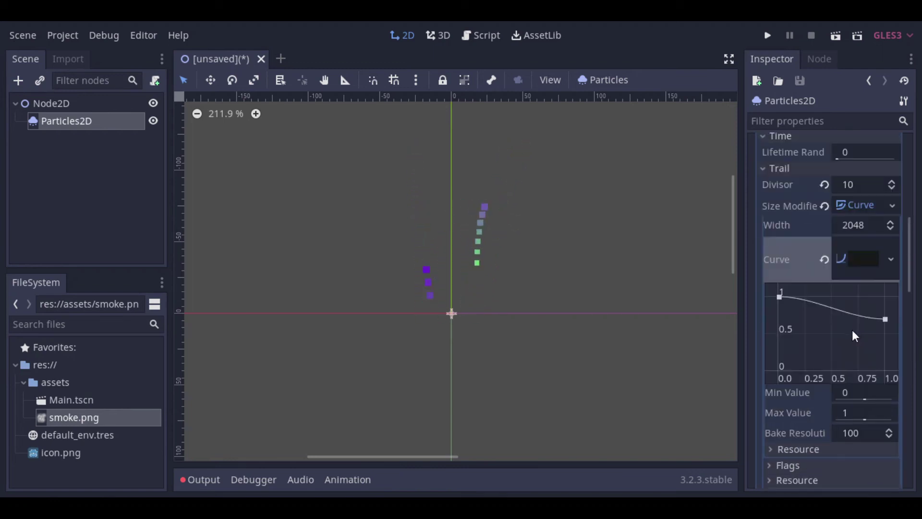
click(859, 273)
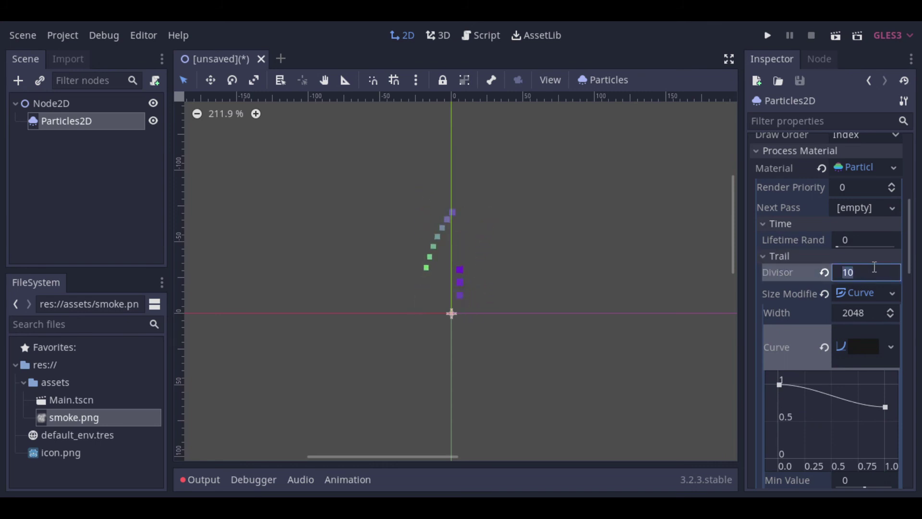
click(824, 273)
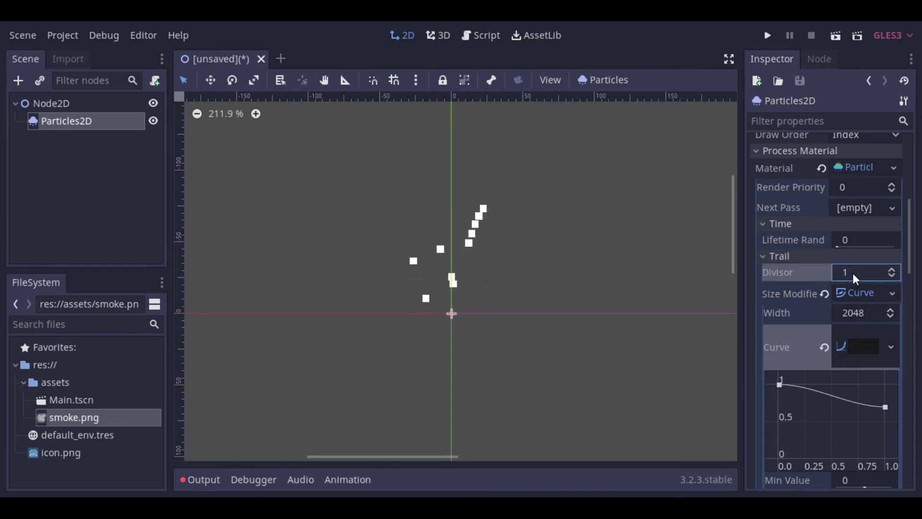
scroll(759, 259, up, 3)
click(757, 344)
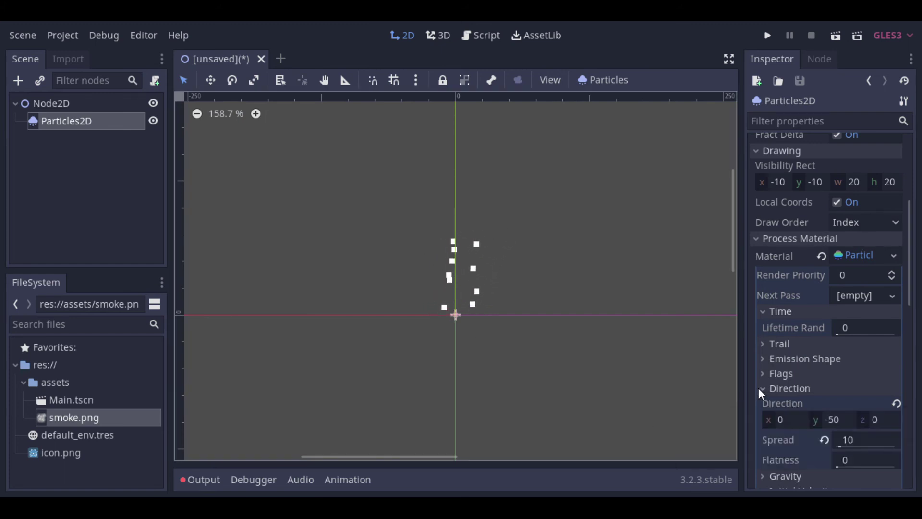
Set initial velocity randomness to 0.2 and angular velocity to 20 with 0.5 randomness.
scroll(765, 389, down, 3)
scroll(765, 389, down, 1)
click(762, 329)
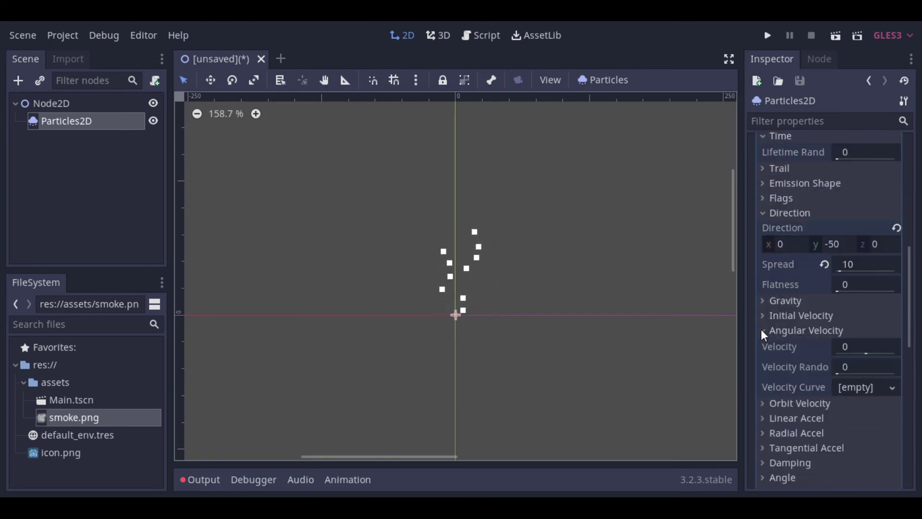
click(857, 347)
text(10)
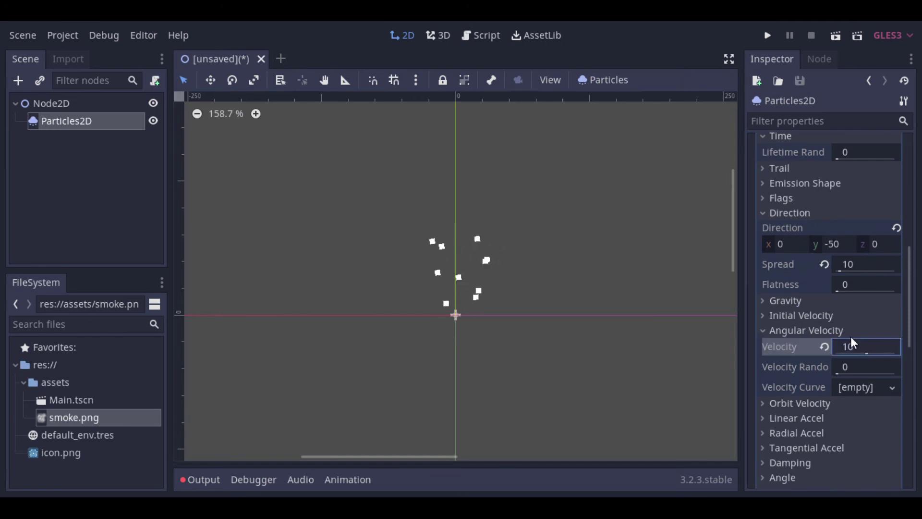
click(801, 315)
click(859, 353)
text(.)
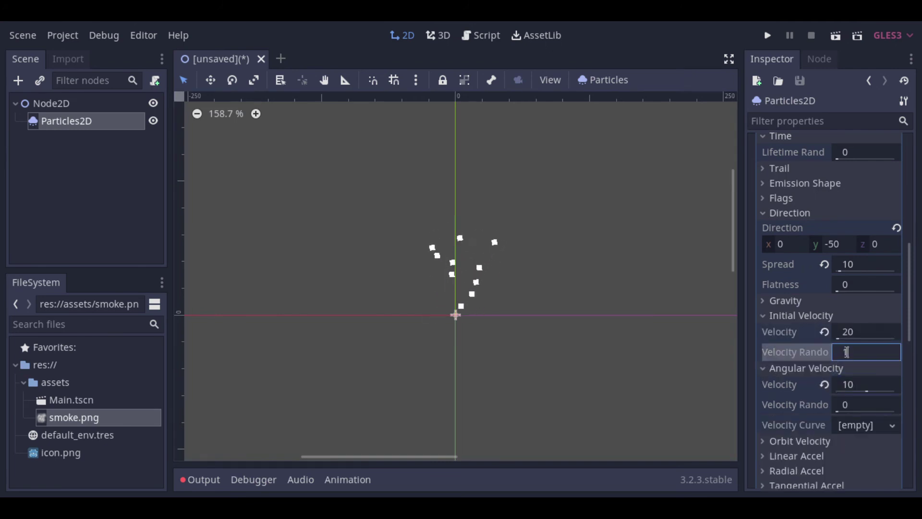
text(2)
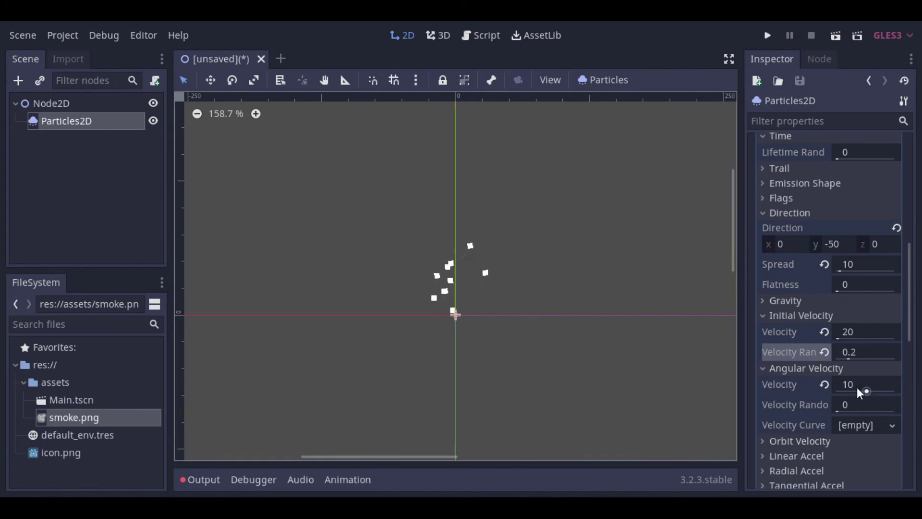
click(860, 385)
text(20)
click(853, 405)
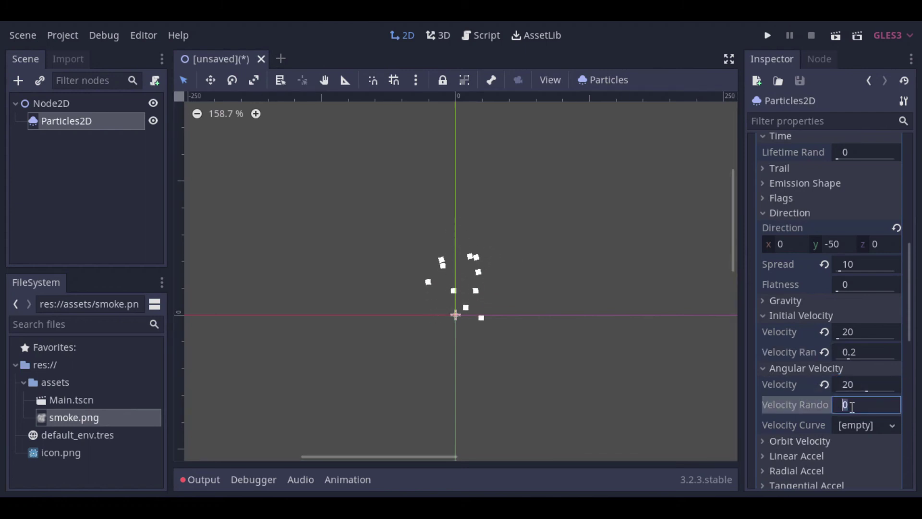
text(.5)
Set the orbit velocity to 5.
scroll(782, 396, down, 3)
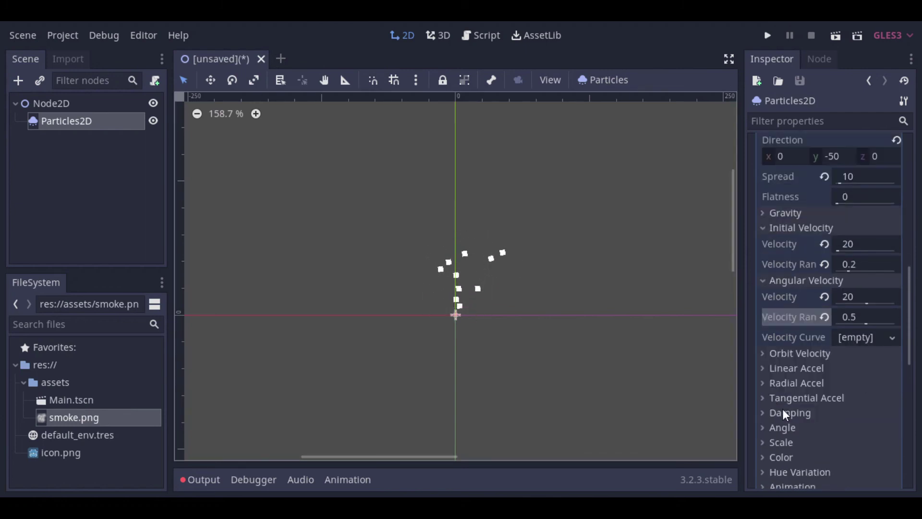
click(768, 354)
click(846, 369)
text(50)
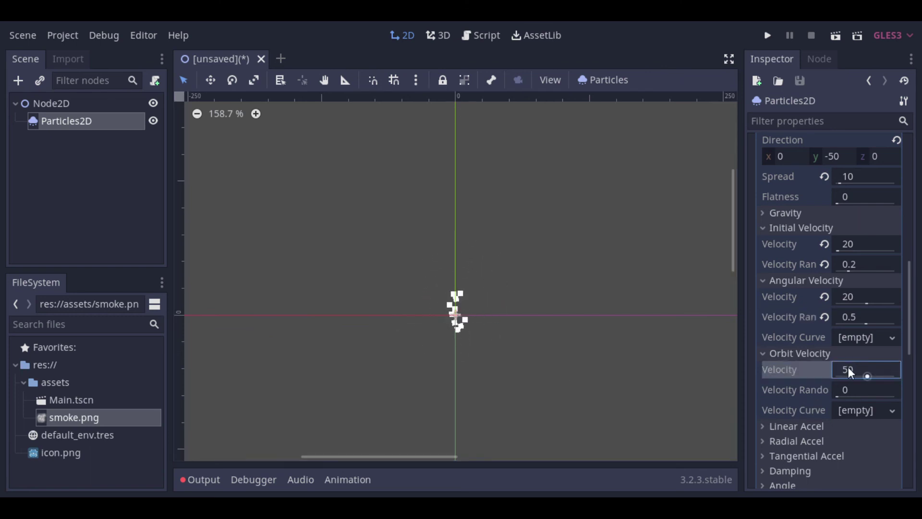
key(BackSpace)
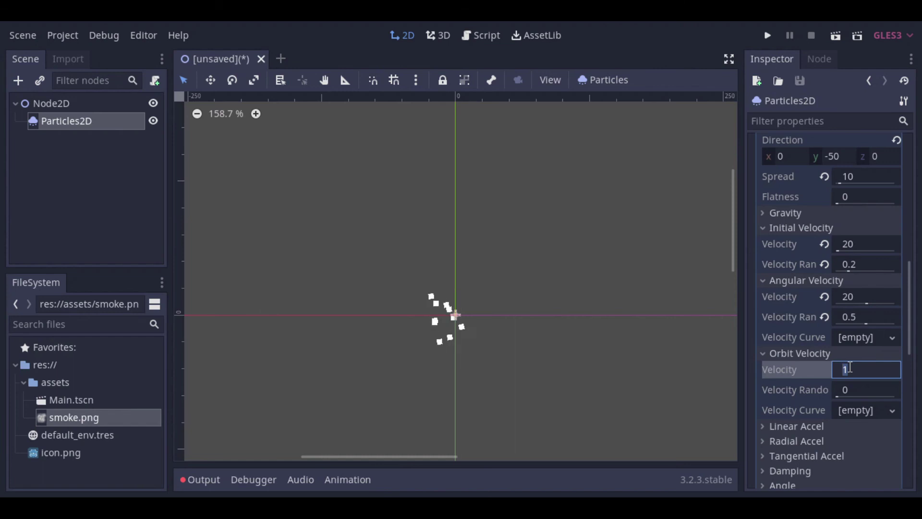
click(759, 356)
Set both linear and radial acceleration to 20.
click(766, 369)
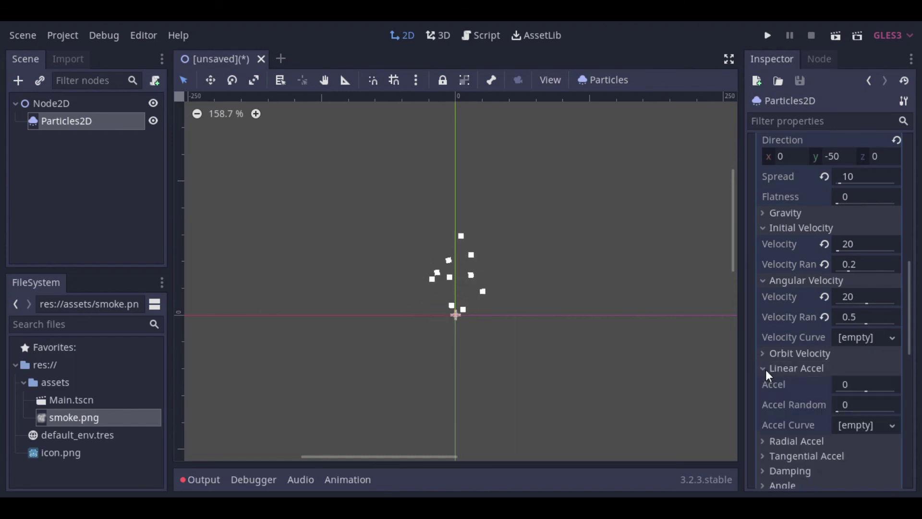
click(852, 387)
key(Return)
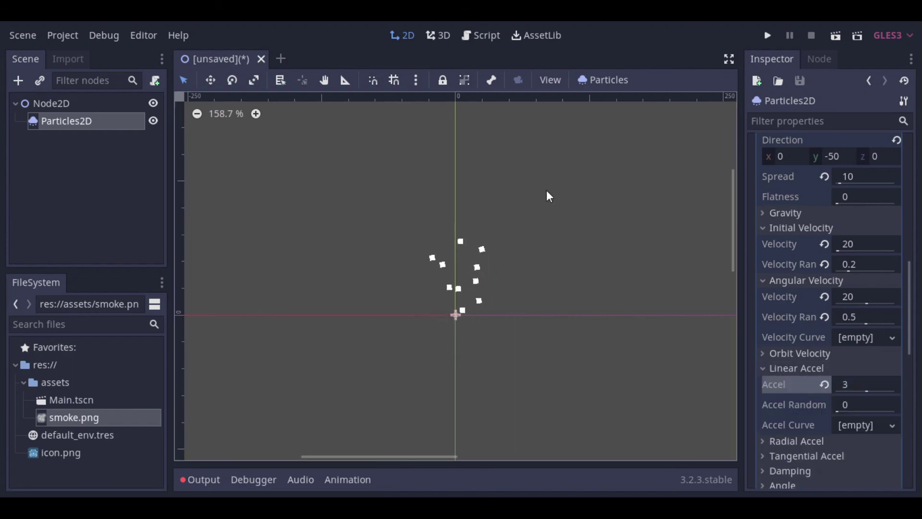
click(866, 383)
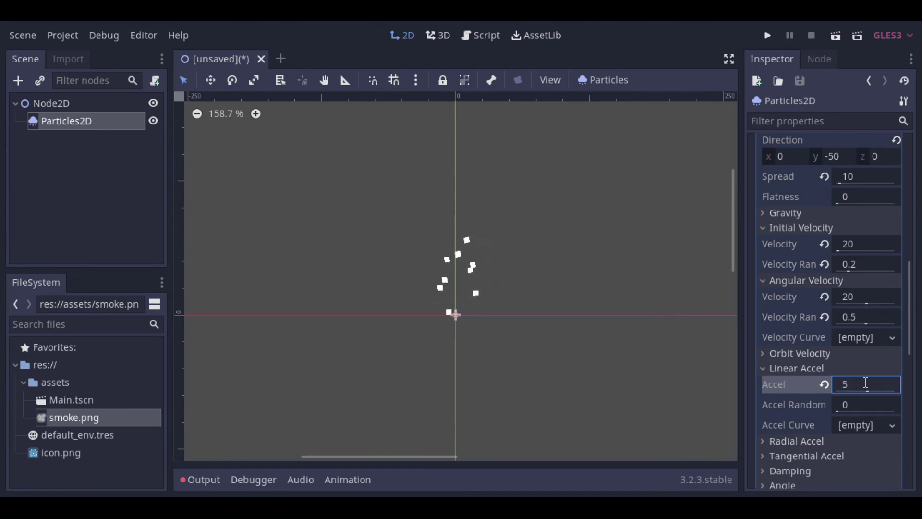
key(Return)
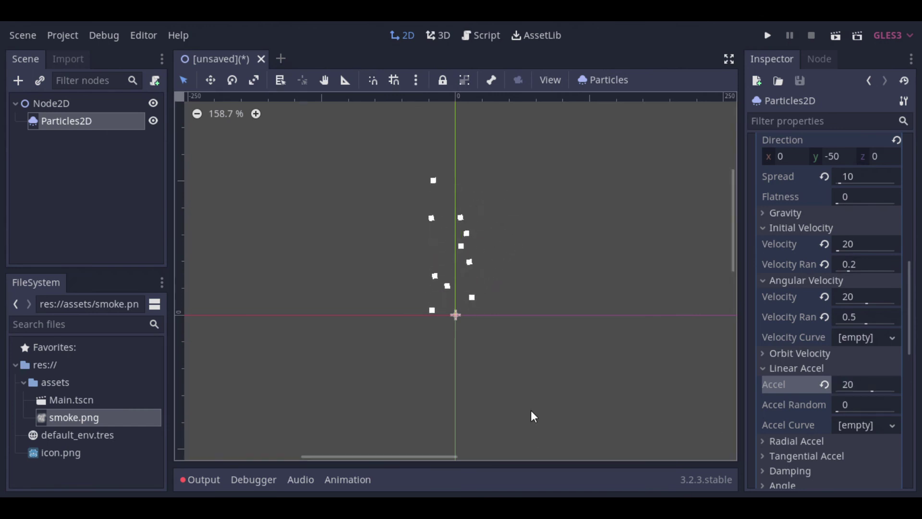
click(769, 368)
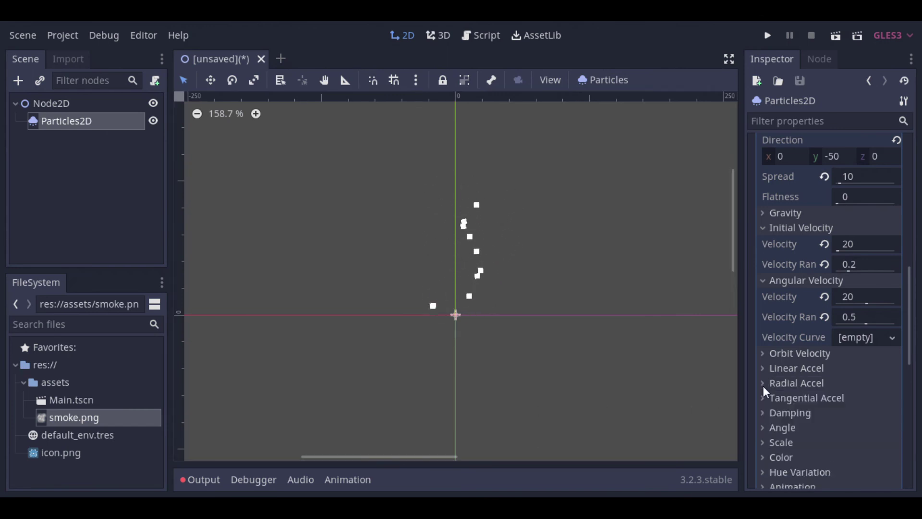
click(764, 384)
scroll(791, 451, down, 2)
click(846, 355)
text(20)
key(Return)
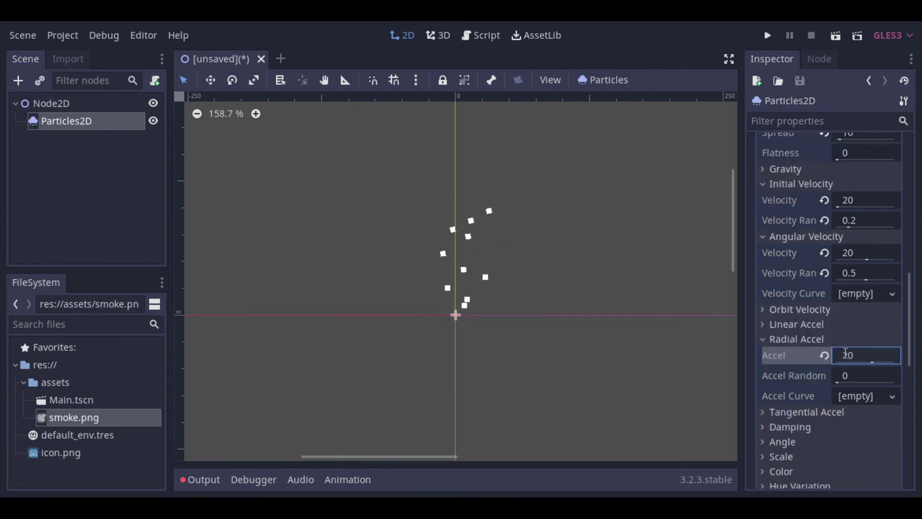
click(765, 339)
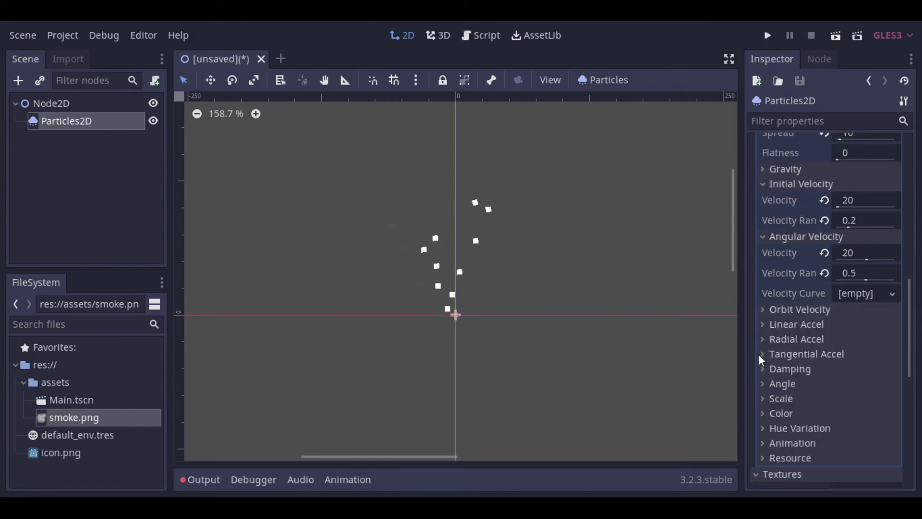
Set tangential acceleration to 5 with 0.2 randomness.
click(765, 354)
click(845, 371)
text(5)
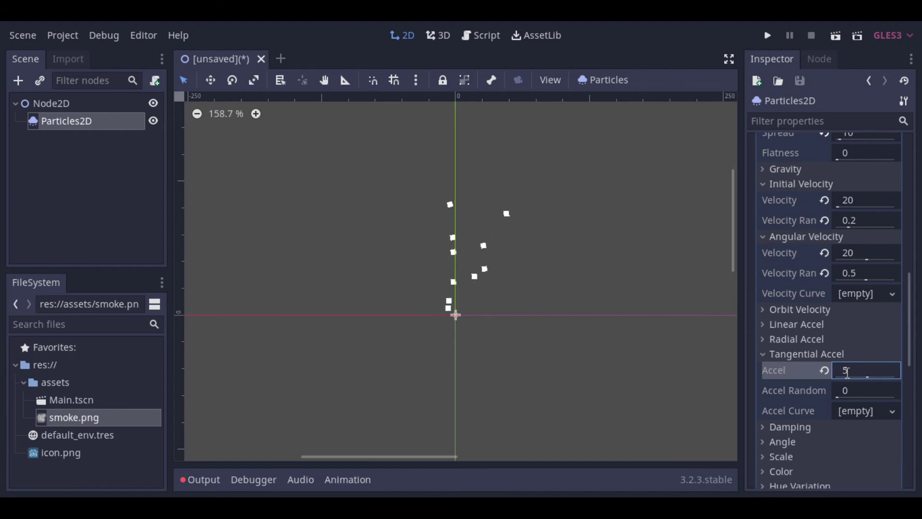
key(Tab)
text(0.2)
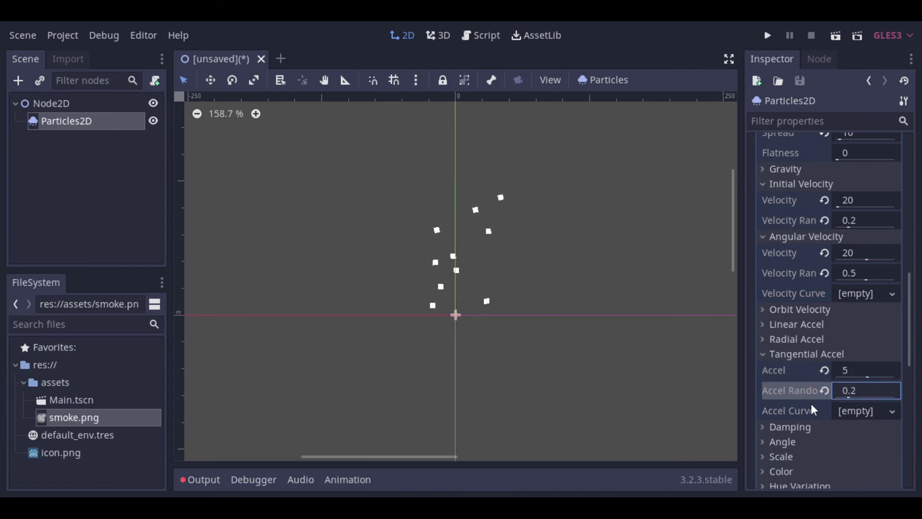
click(764, 356)
Set damping to 5.
click(765, 370)
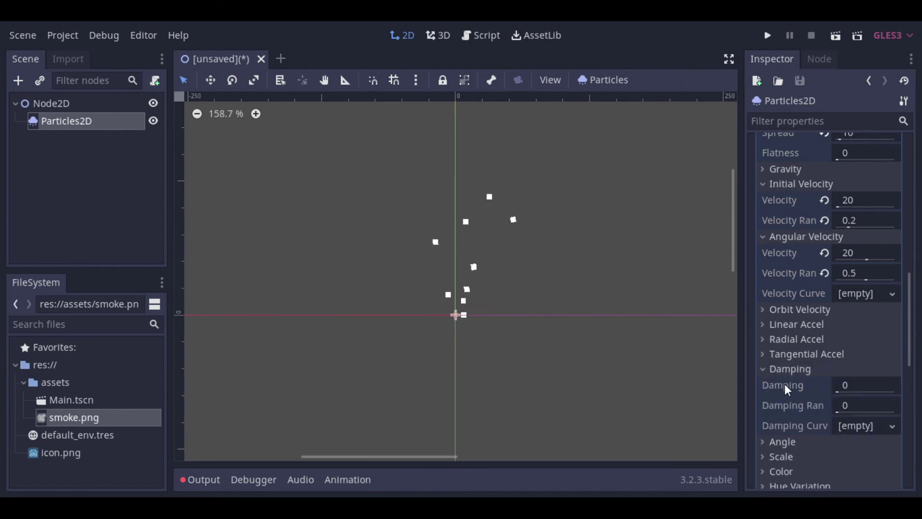
click(860, 385)
text(1)
key(Return)
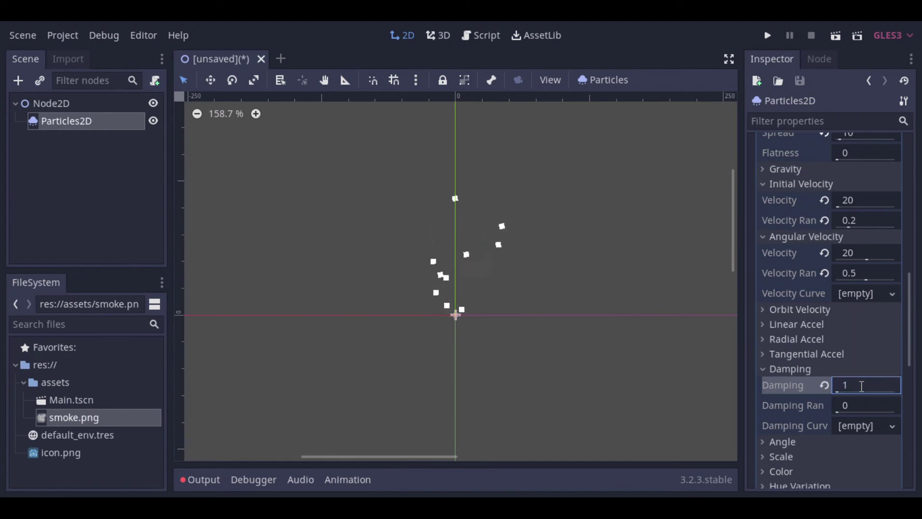
click(861, 387)
text(5)
key(Return)
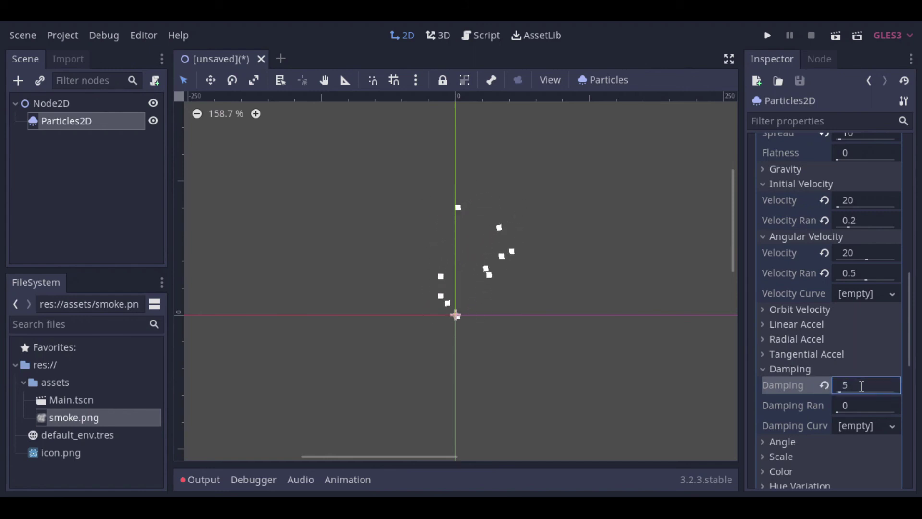
click(765, 369)
Try a 45° particle angle, then undo it back to 0.
click(765, 384)
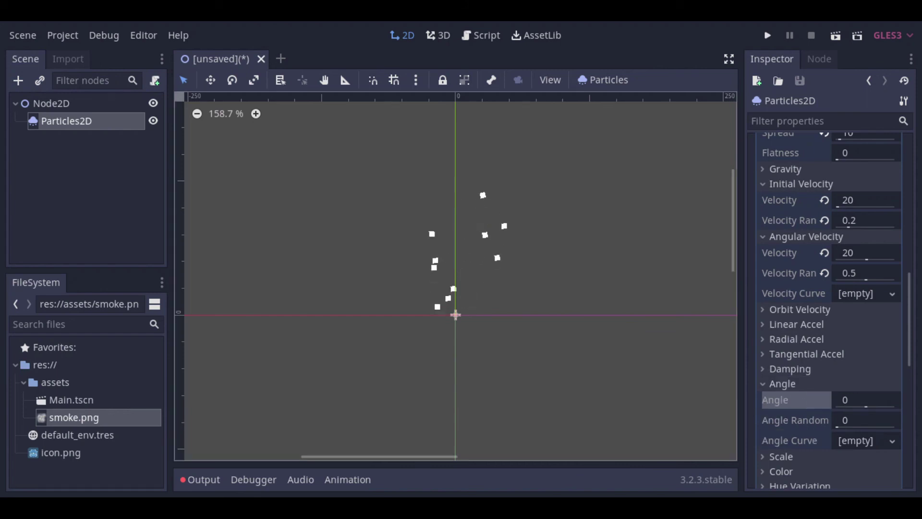
click(860, 399)
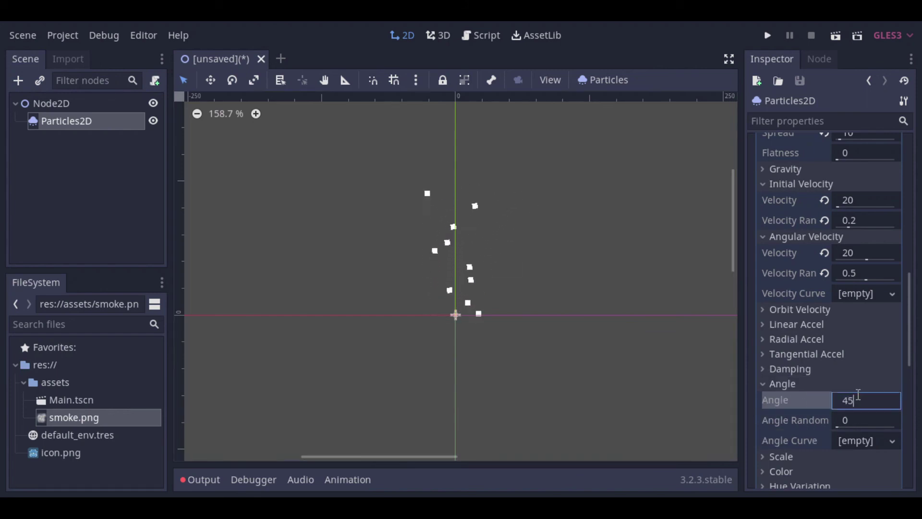
text(45)
key(Return)
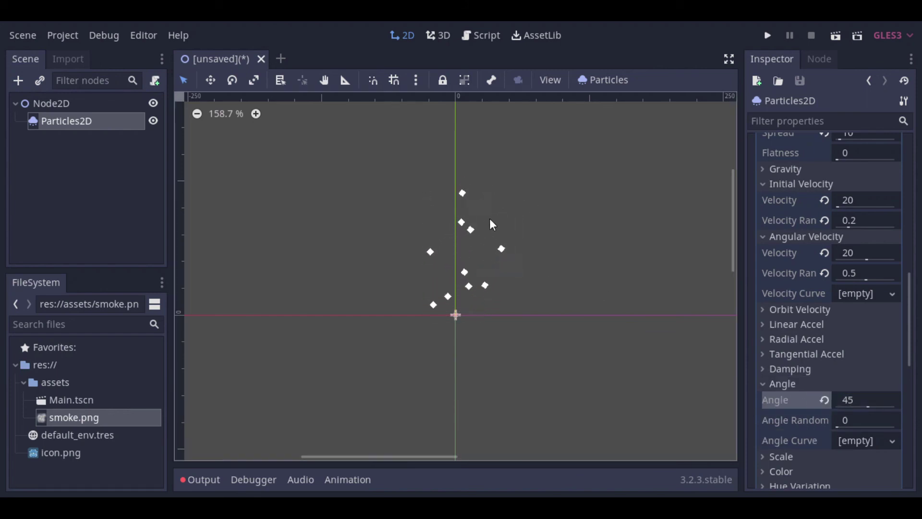
key(ctrl+z)
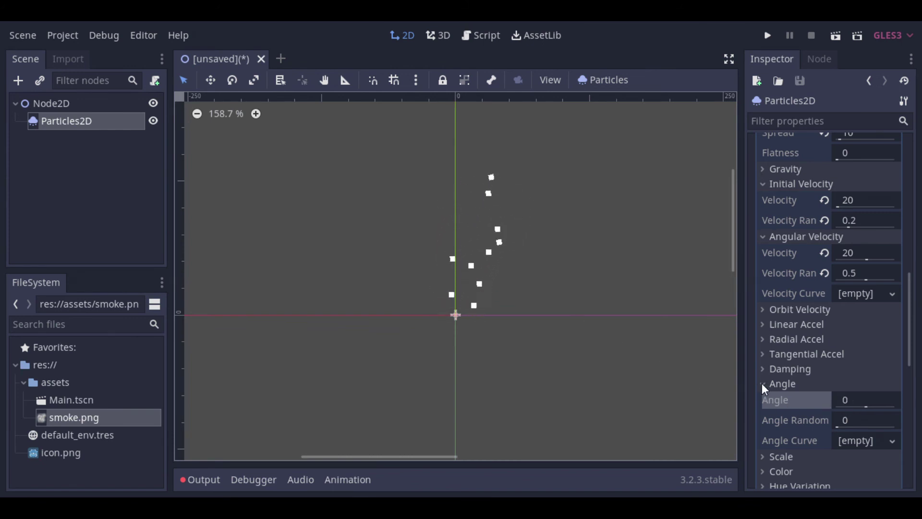
click(762, 384)
Set the particle scale to 2.
click(764, 399)
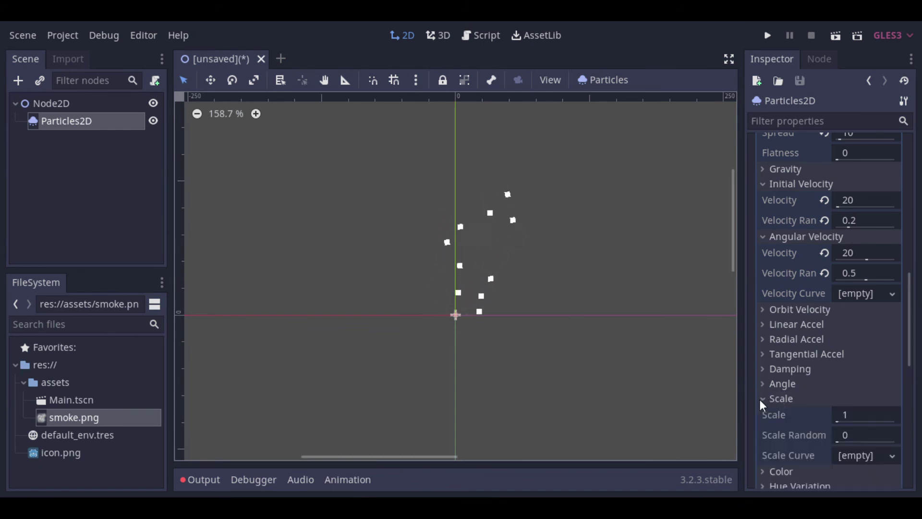
click(851, 416)
text(2)
key(Return)
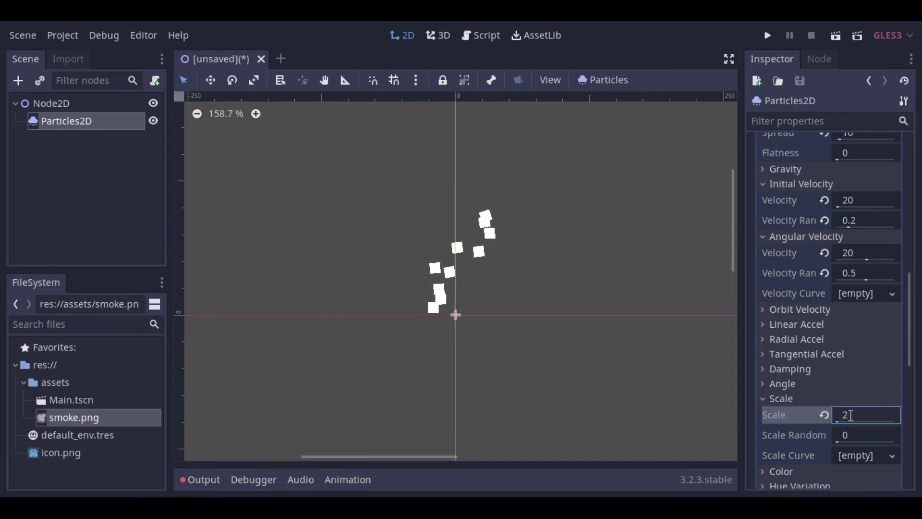
click(764, 399)
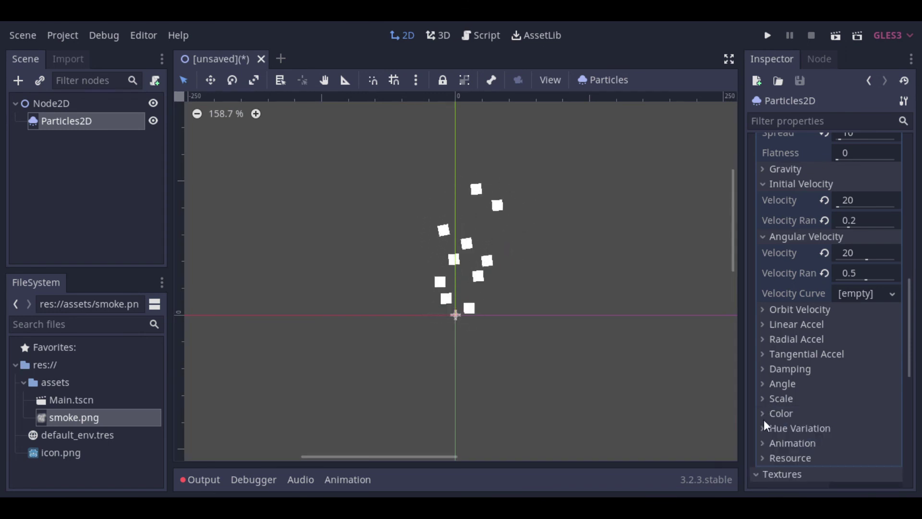
scroll(764, 425, down, 2)
scroll(765, 414, down, 2)
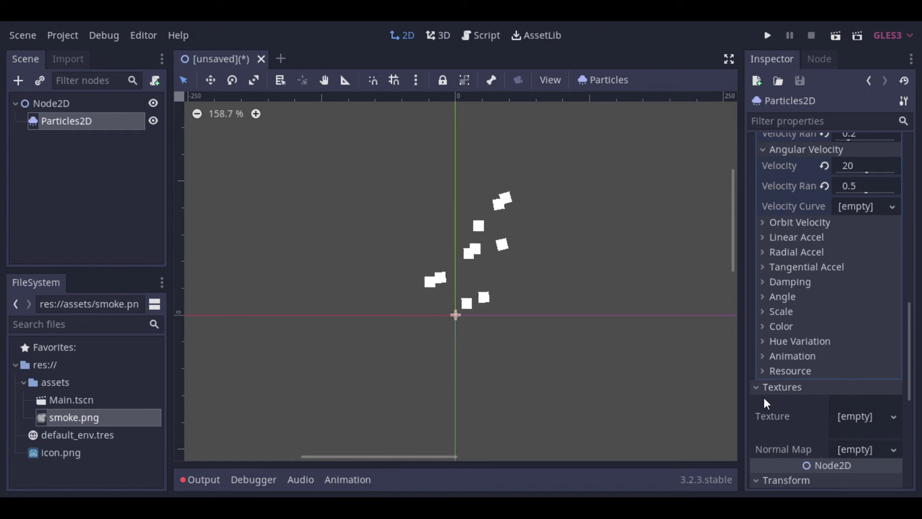
Tint the particles red and give Color Ramp a new GradientTexture with a Gradient.
click(764, 329)
click(849, 342)
drag(802, 134, 782, 80)
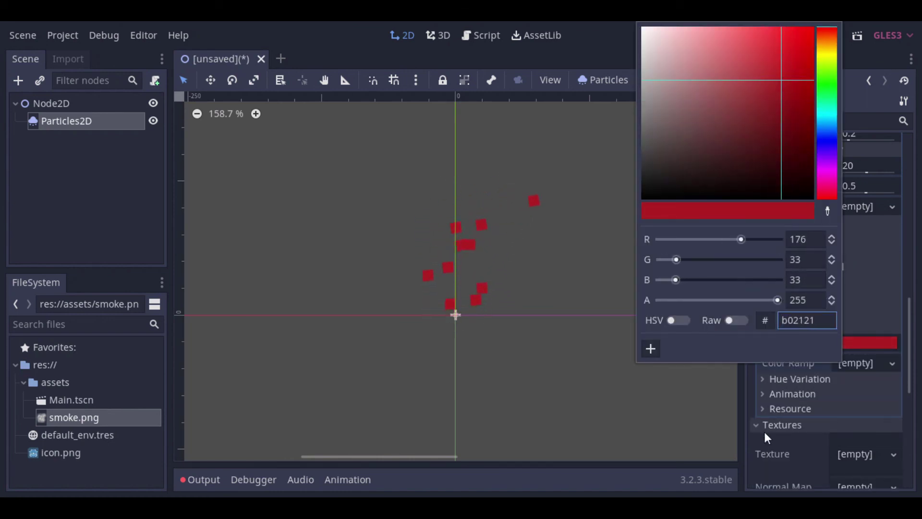
click(891, 365)
click(837, 380)
click(847, 344)
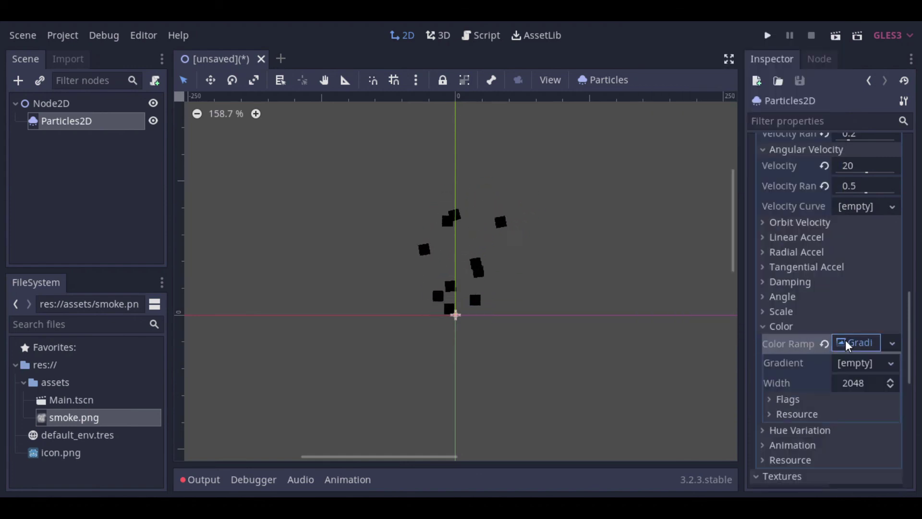
click(855, 365)
click(852, 381)
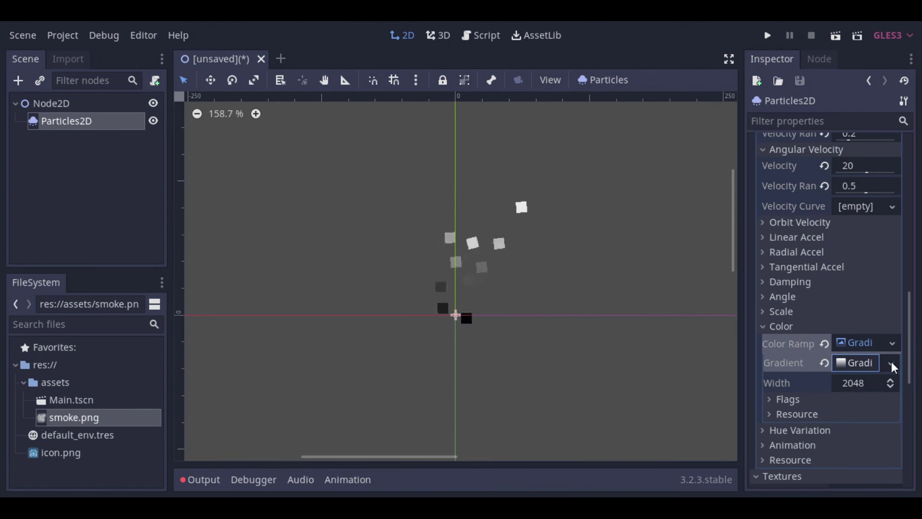
click(857, 365)
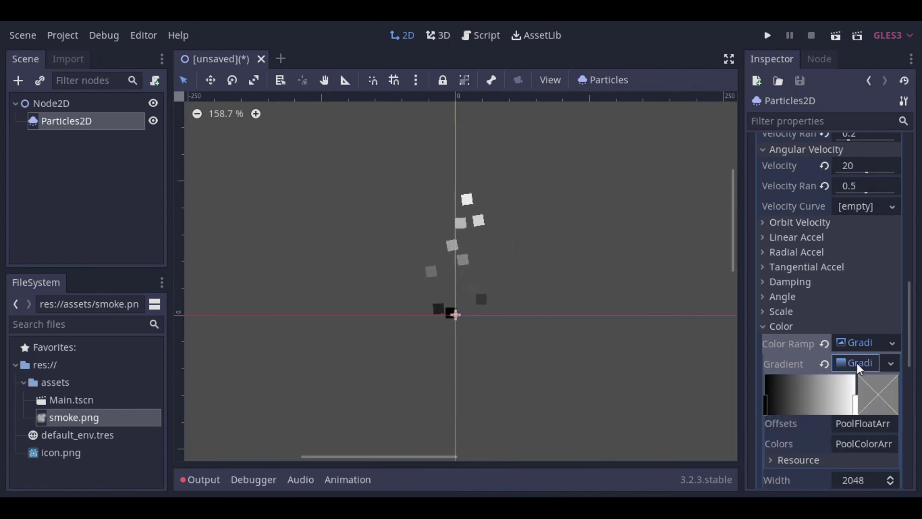
Add a dark red middle stop to the gradient and drag it further right.
click(855, 404)
double_click(854, 404)
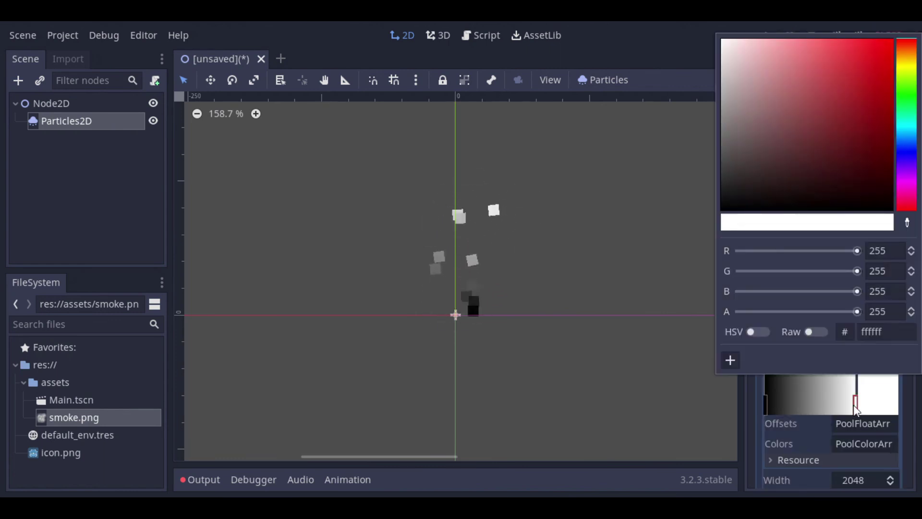
click(793, 402)
click(803, 405)
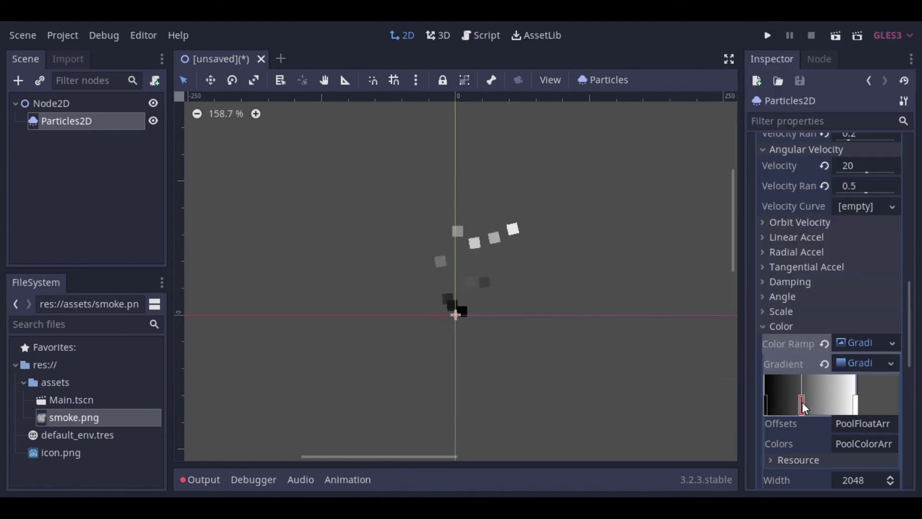
double_click(805, 408)
drag(834, 177, 842, 130)
click(819, 433)
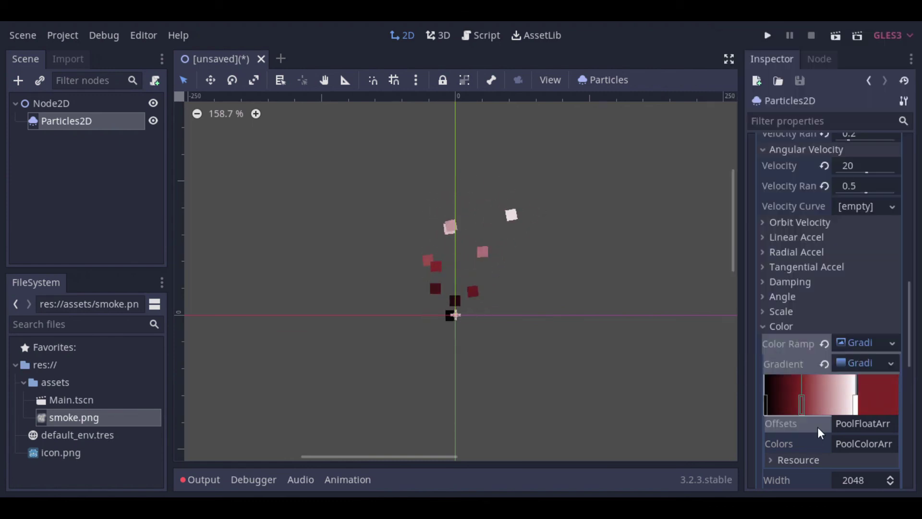
drag(801, 405, 813, 405)
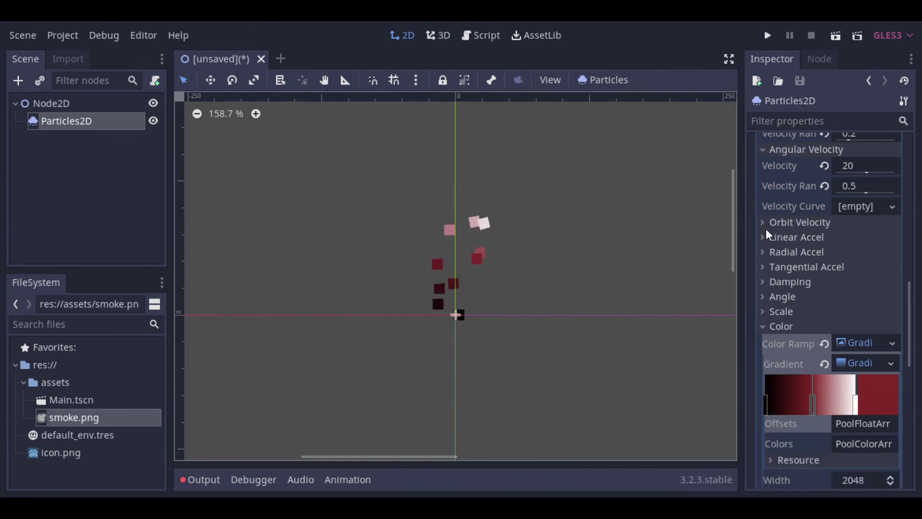
Set the emitter Amount to 20.
scroll(792, 278, up, 10)
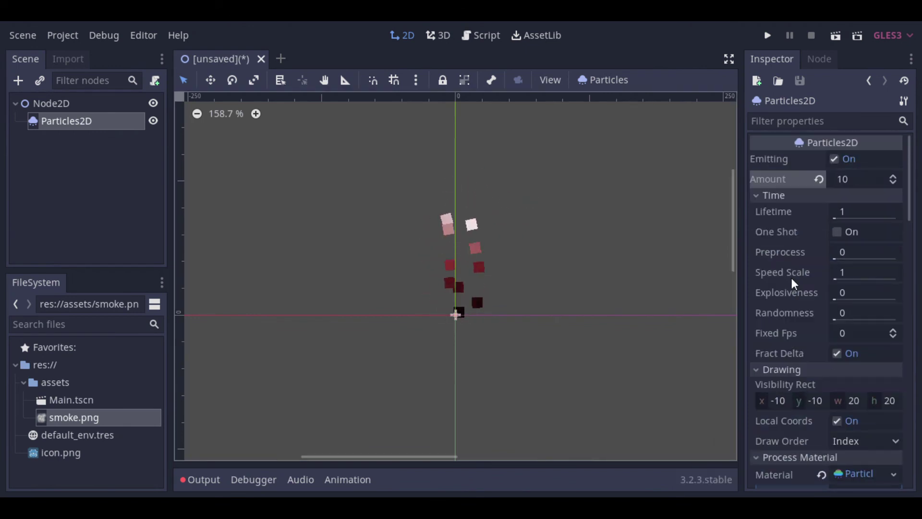
click(863, 180)
text(20)
key(Return)
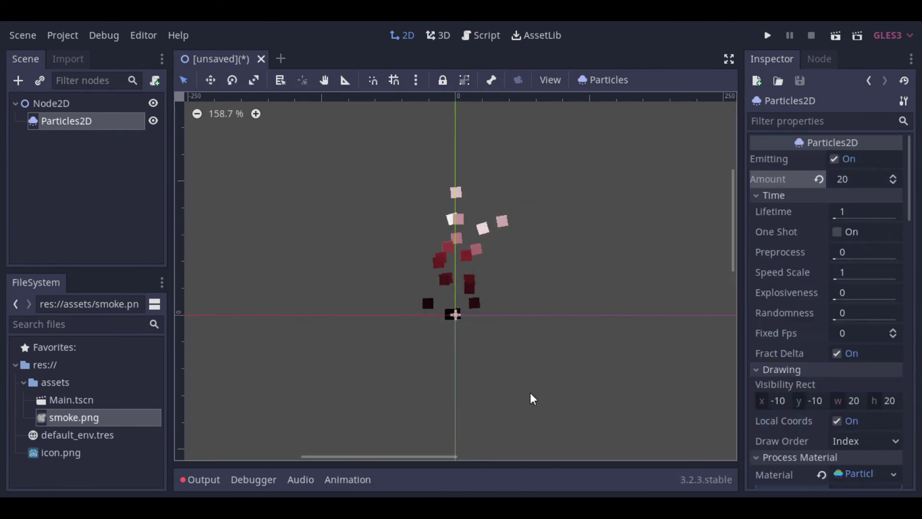
scroll(797, 405, down, 8)
scroll(798, 407, down, 8)
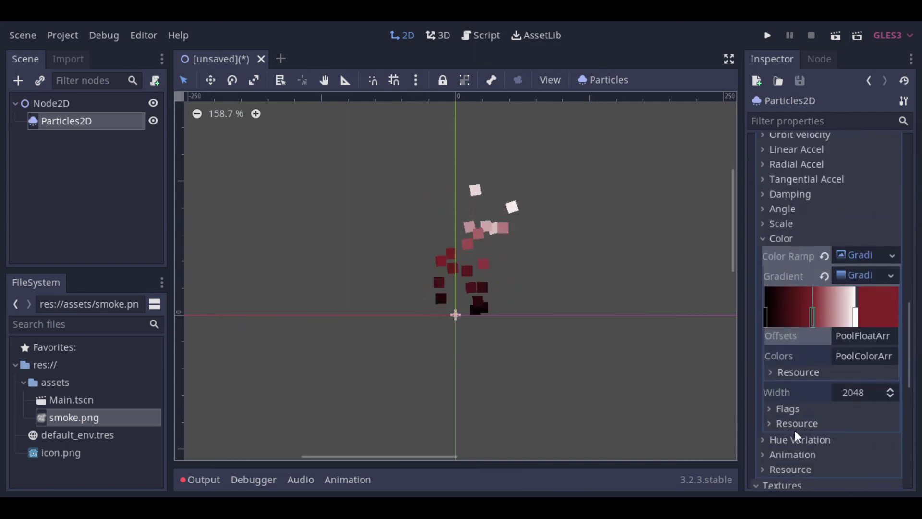
Set Hue Variation to 0.2, replacing a first try of -0.5, with Variation Rand 0.2.
click(762, 240)
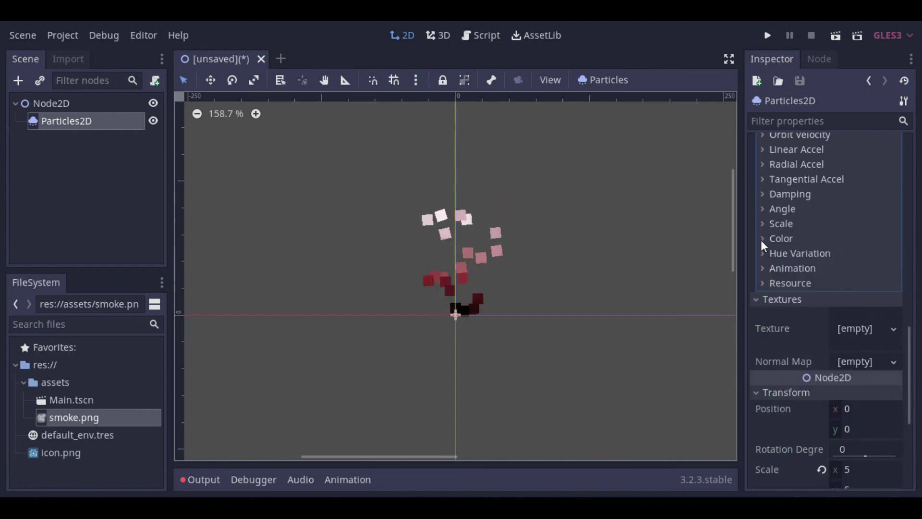
click(763, 255)
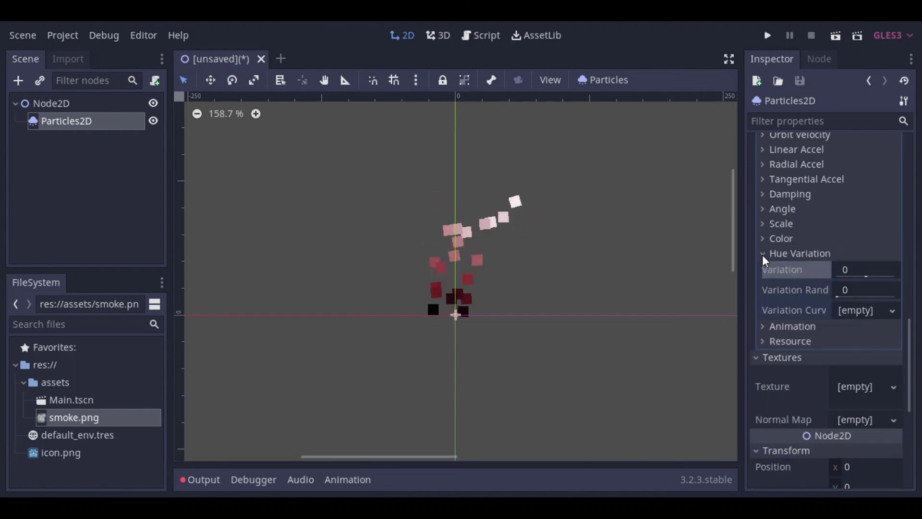
click(863, 268)
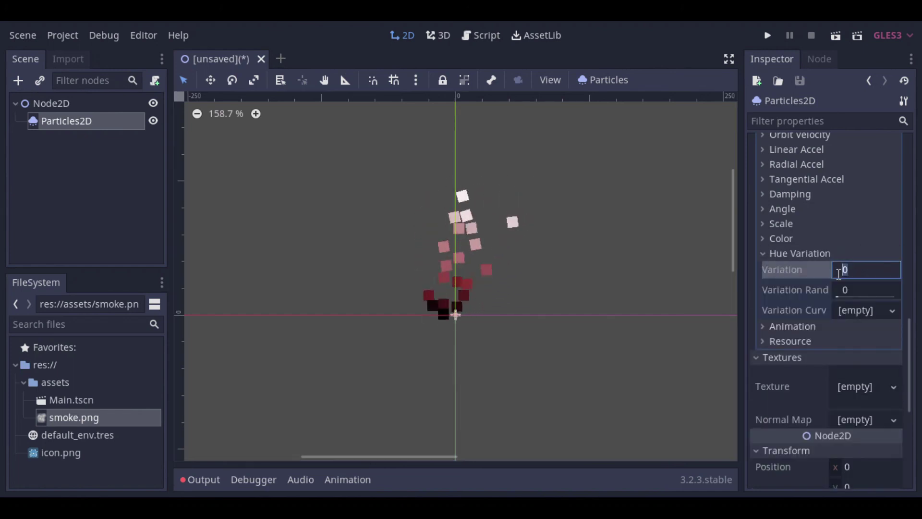
text(-0)
text(.5)
key(Return)
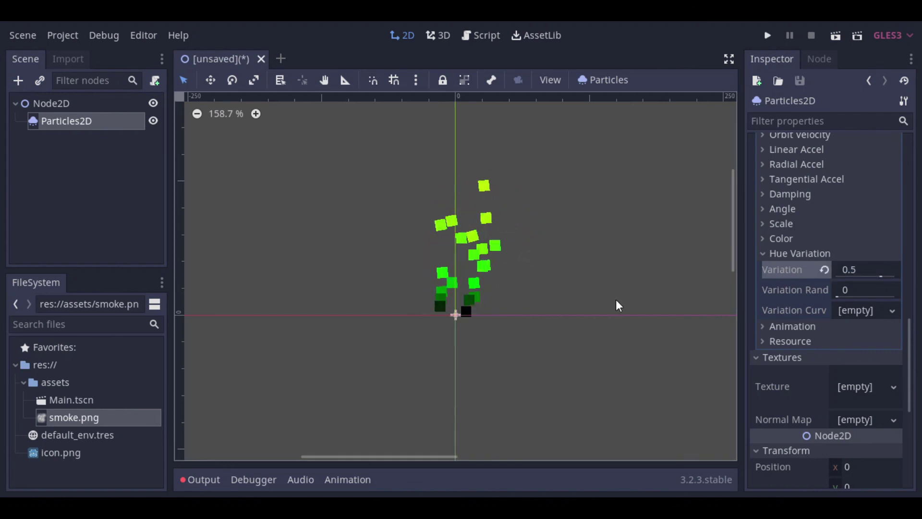
click(855, 272)
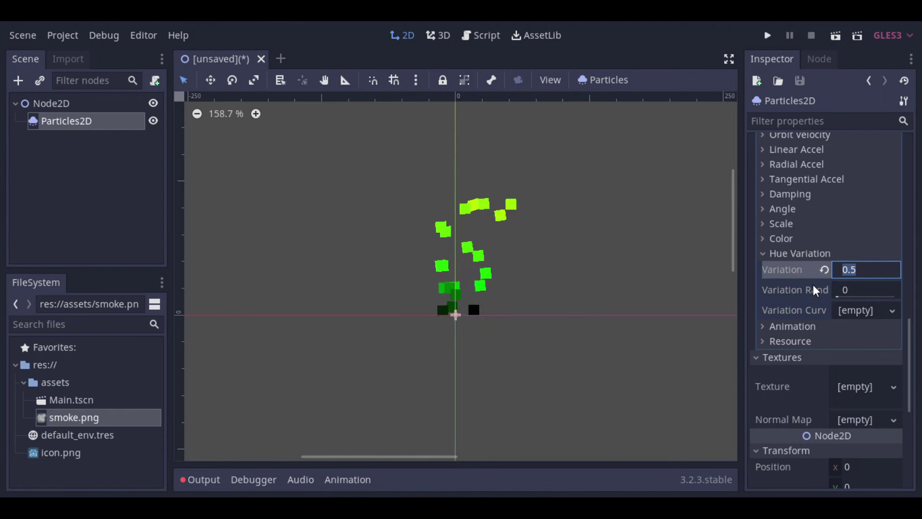
key(BackSpace)
text(0.2)
key(Return)
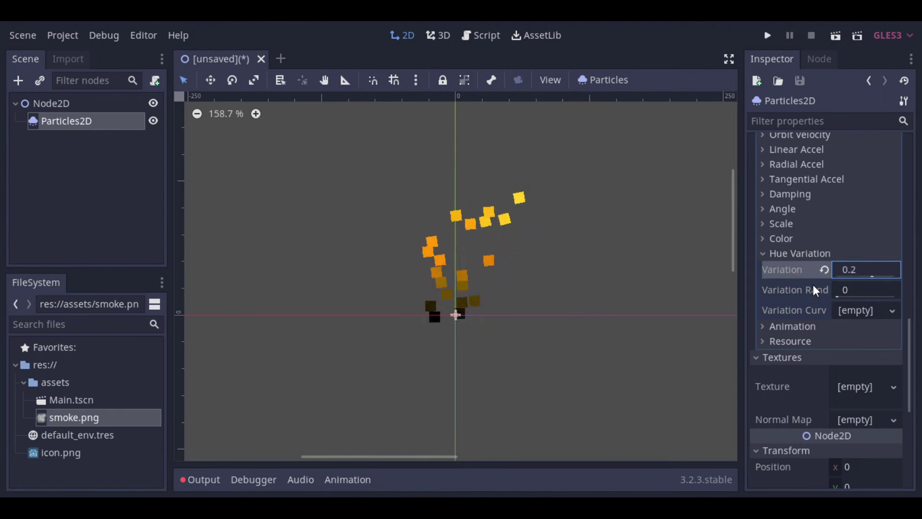
click(847, 289)
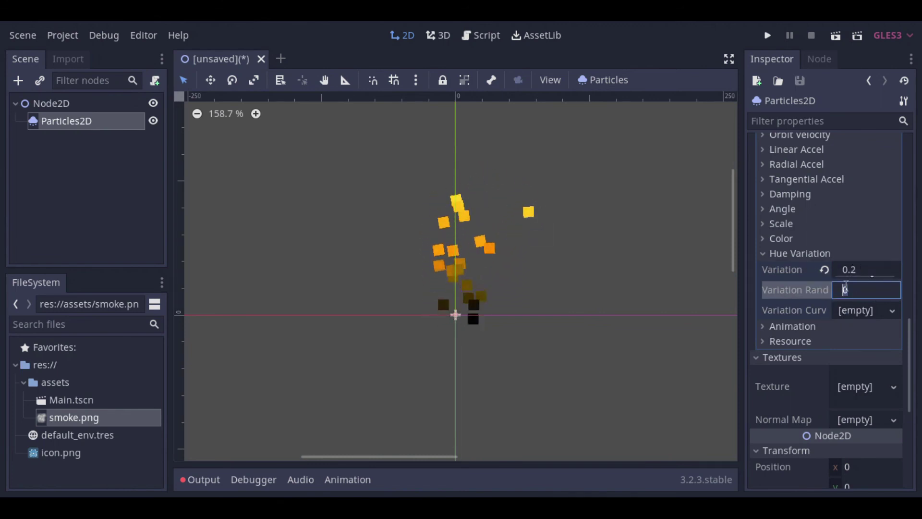
text(0.2)
key(Return)
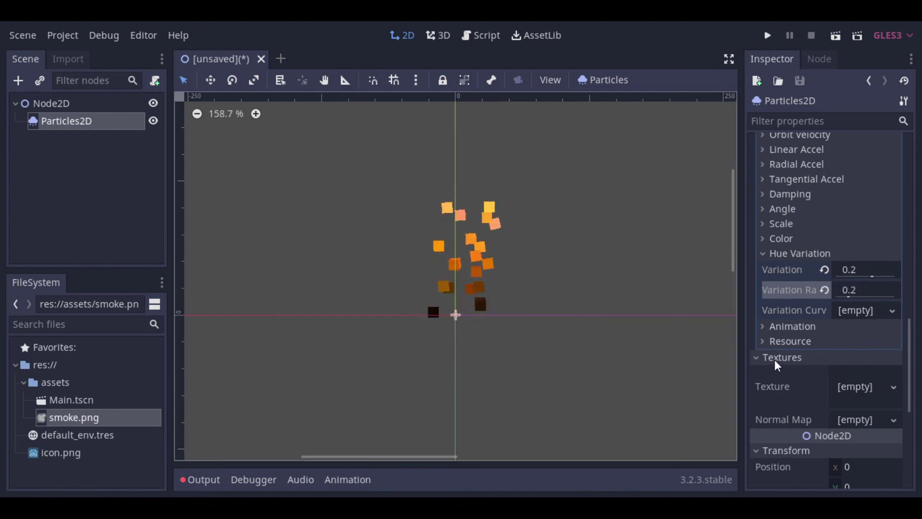
click(765, 327)
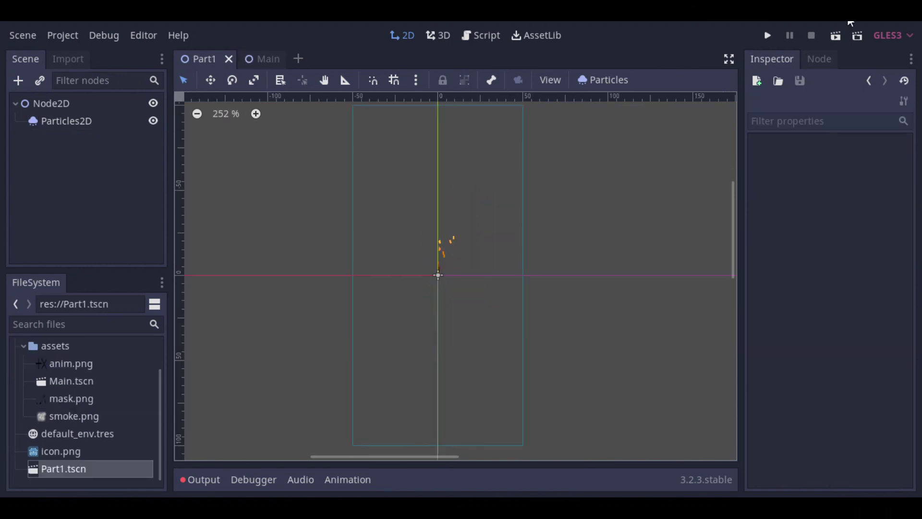
Load mask.png as the Particles2D emission mask in Border Pixels mode.
click(77, 124)
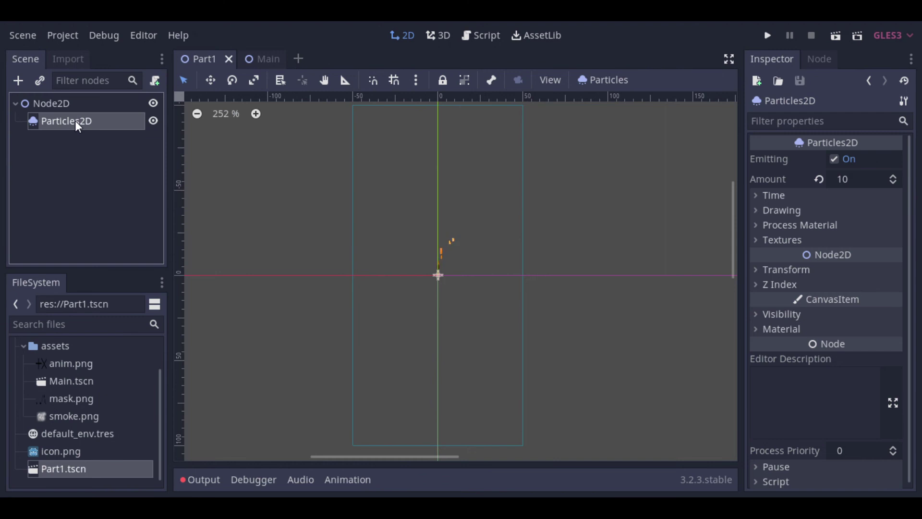
click(608, 82)
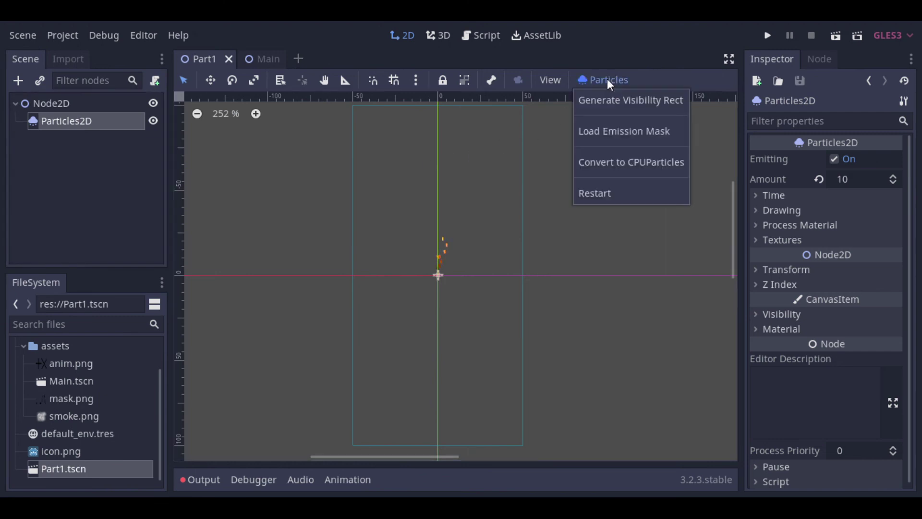
click(662, 135)
click(405, 172)
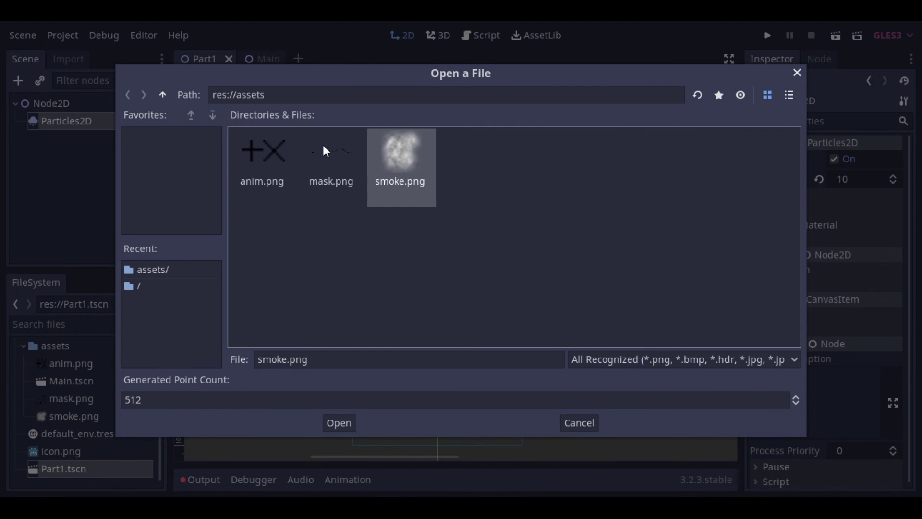
click(311, 160)
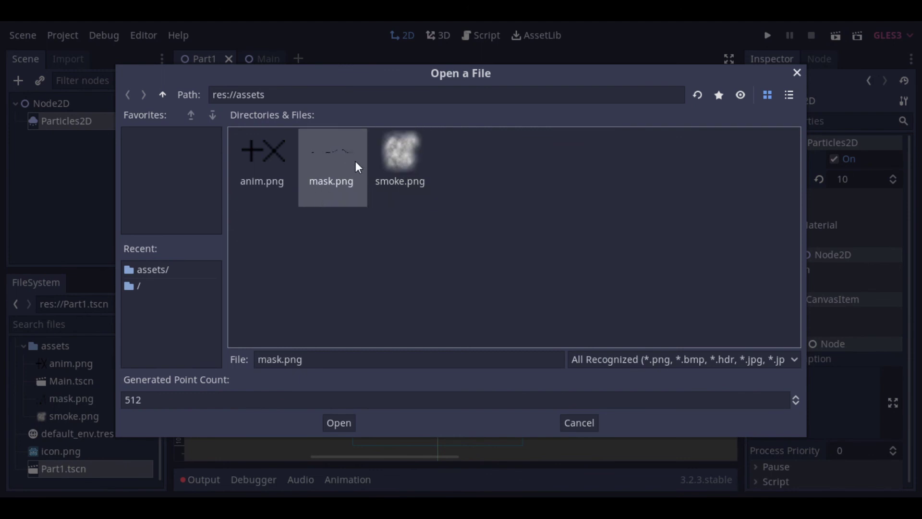
click(334, 425)
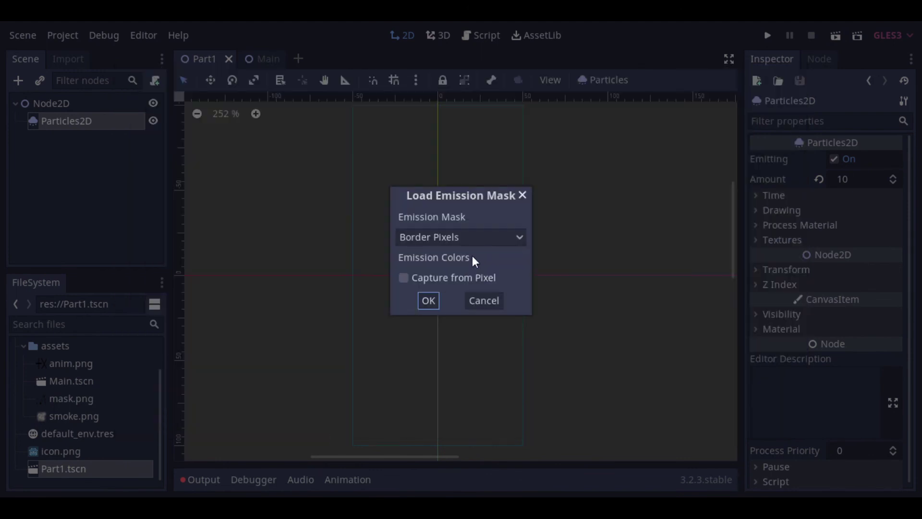
click(486, 236)
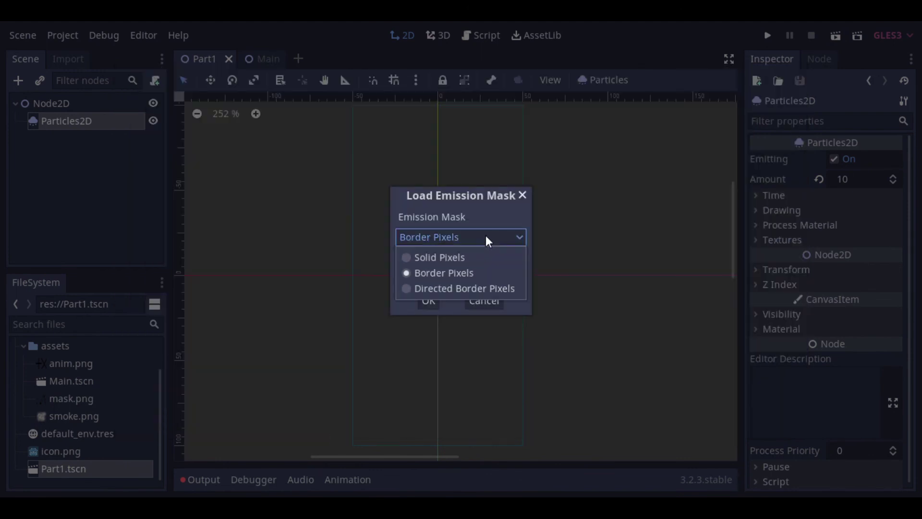
click(449, 276)
click(435, 300)
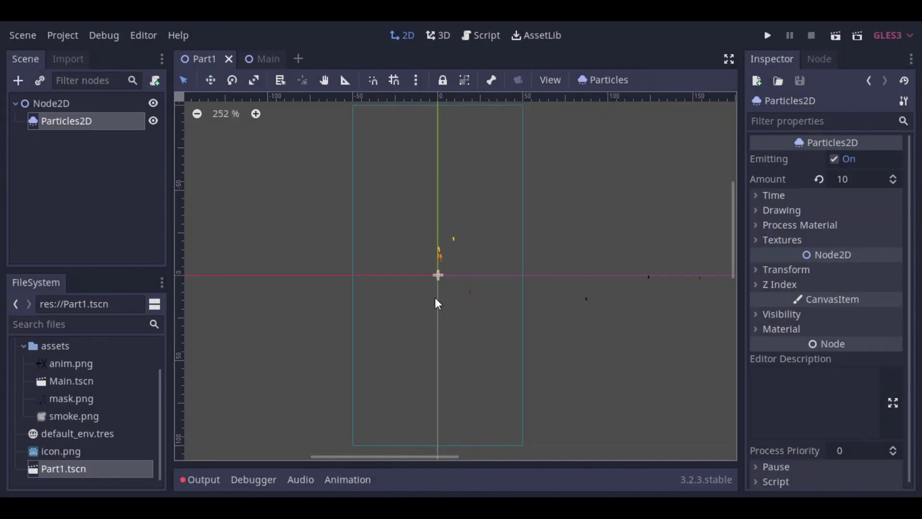
Raise Amount to 500 to reveal the curved outline, then reduce it to 20.
scroll(685, 327, down, 1)
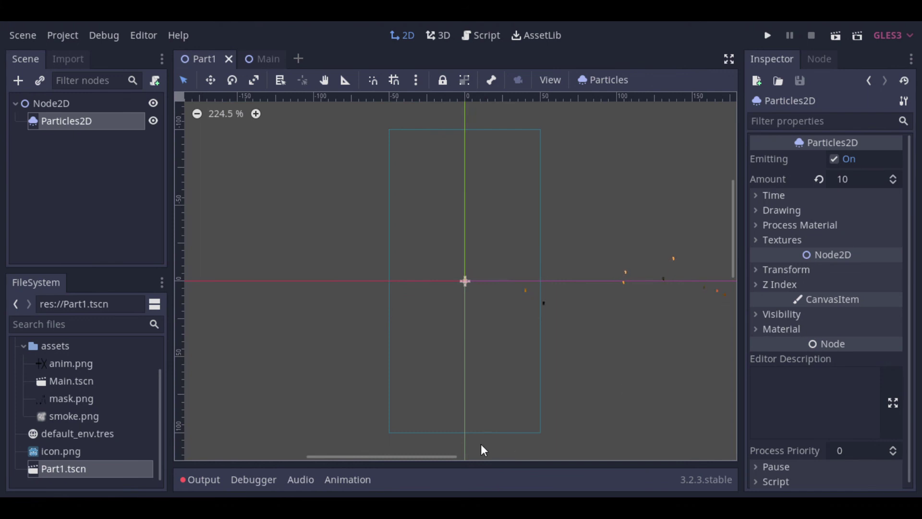
drag(428, 458, 445, 455)
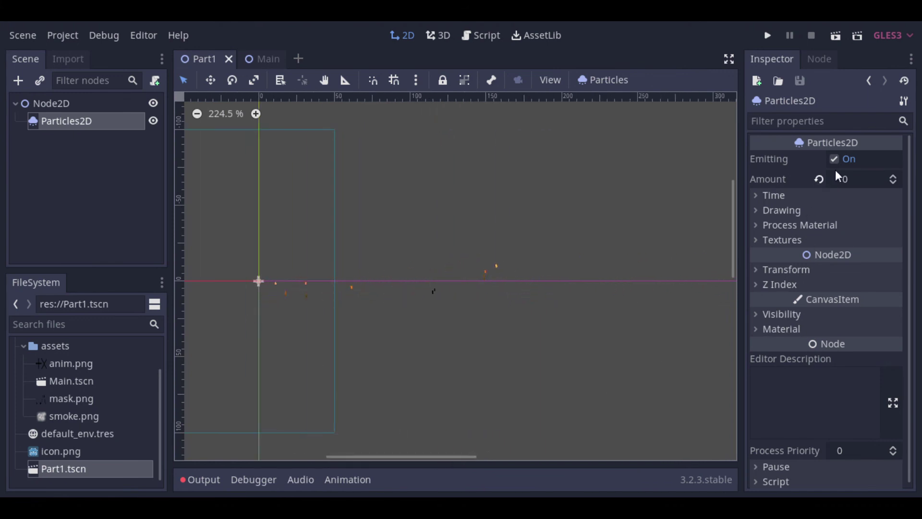
click(846, 181)
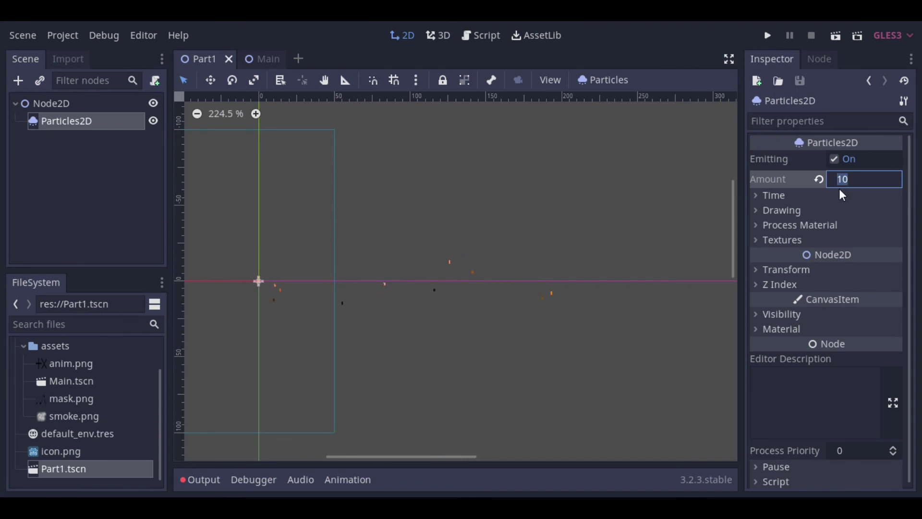
key(Return)
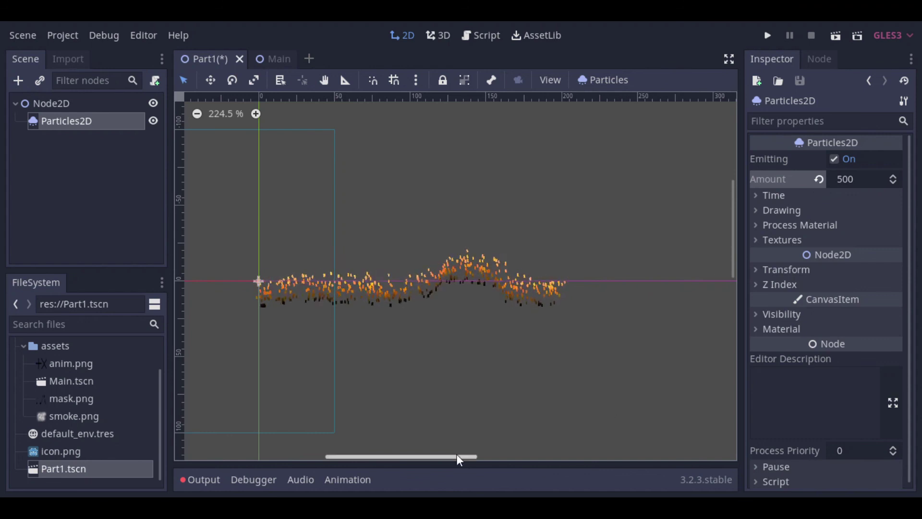
mouse_move(457, 454)
mouse_down()
mouse_move(437, 454)
mouse_move(447, 453)
mouse_up()
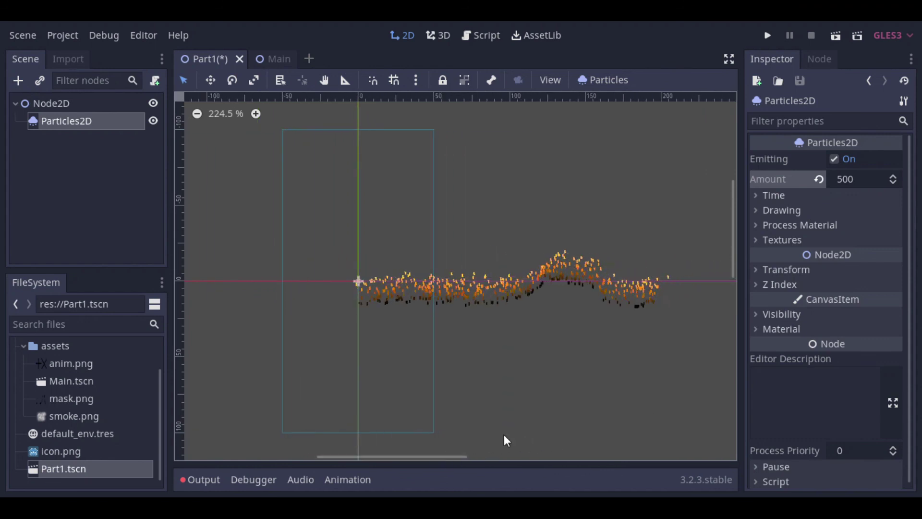
click(852, 180)
text(20)
key(Return)
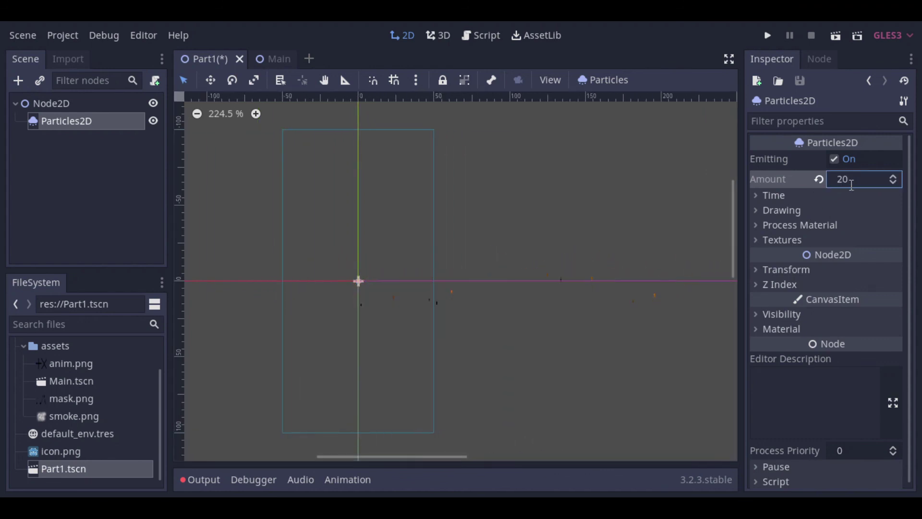